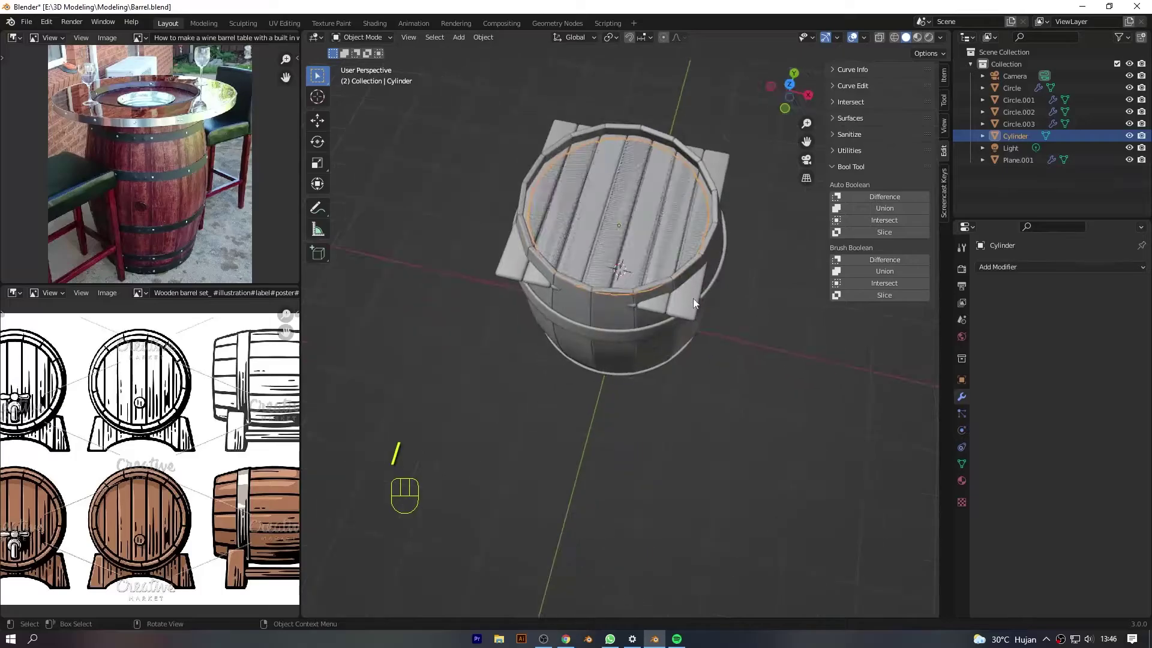
Delete the leftover plank object protruding around the barrel's top.
left_click(693, 298)
key("x")
left_click(630, 295)
Try duplicating the lid as a separate object moved down along Z inside the barrel, and undo it.
key("KP_1")
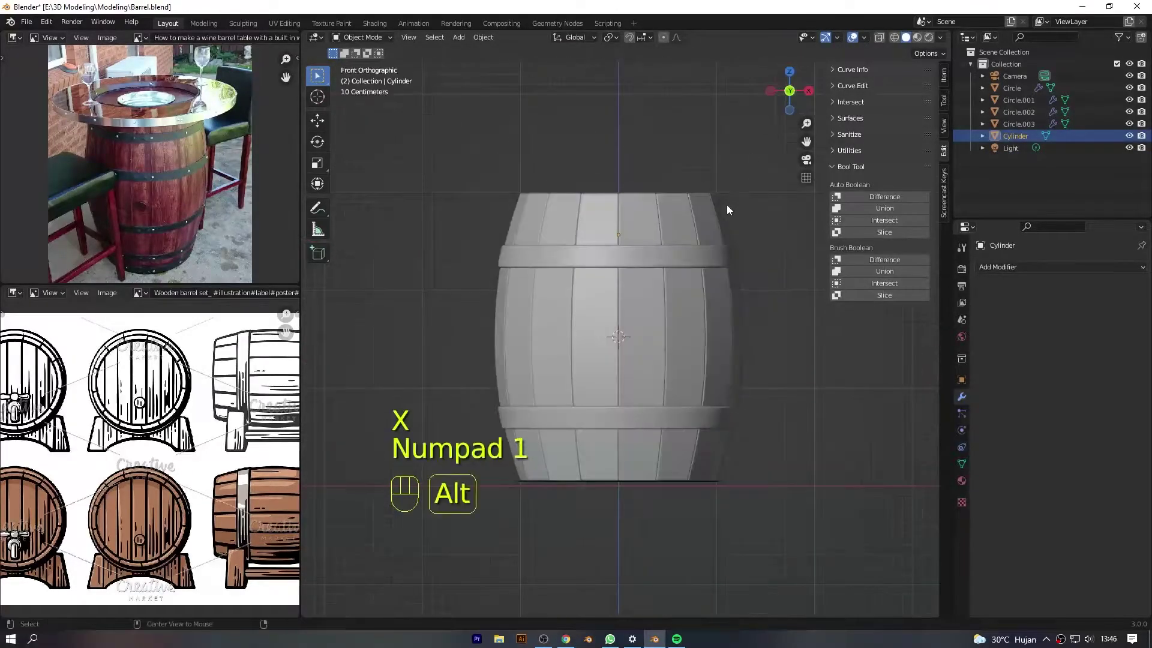
key("alt+z")
key("shift+d")
key("g")
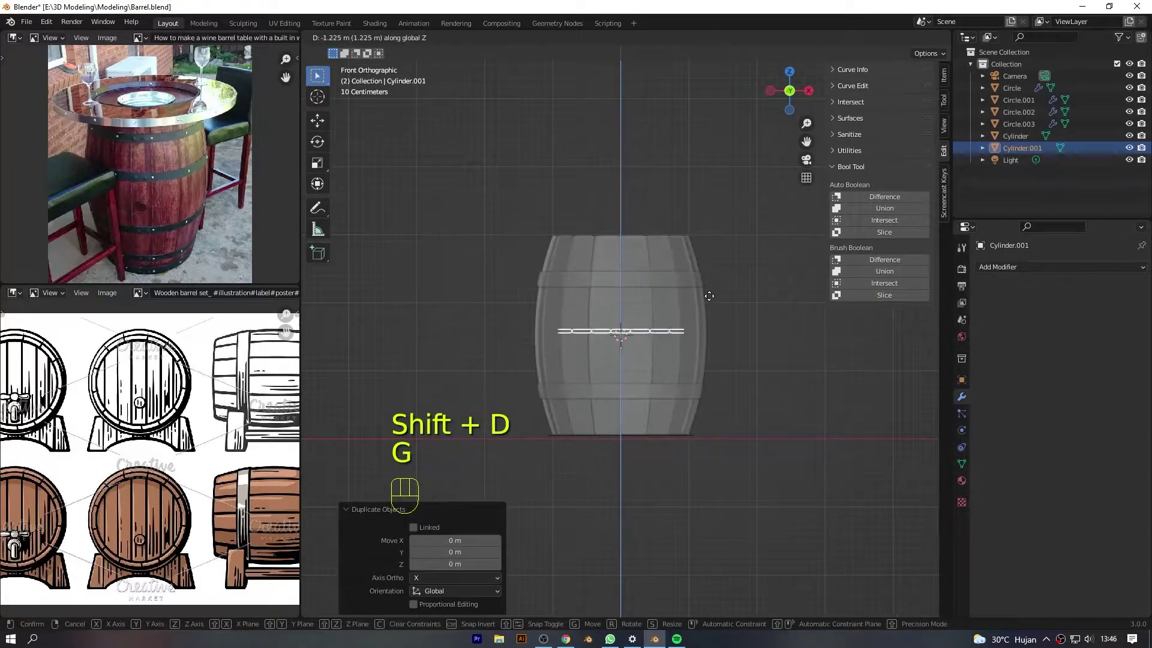
left_click(709, 297)
key("ctrl+z")
key("ctrl+z")
Duplicate the lid's whole mesh within the same object and move the copy down along Z to the barrel's lower end.
key("Tab")
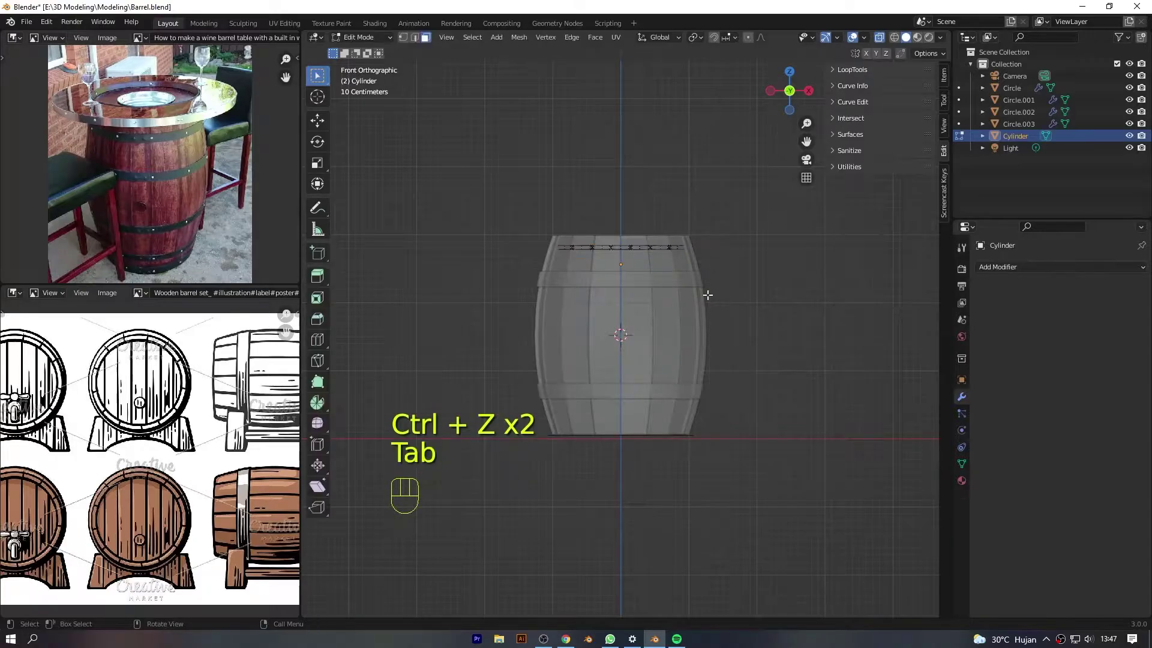
key("a")
key("shift+d")
key("g")
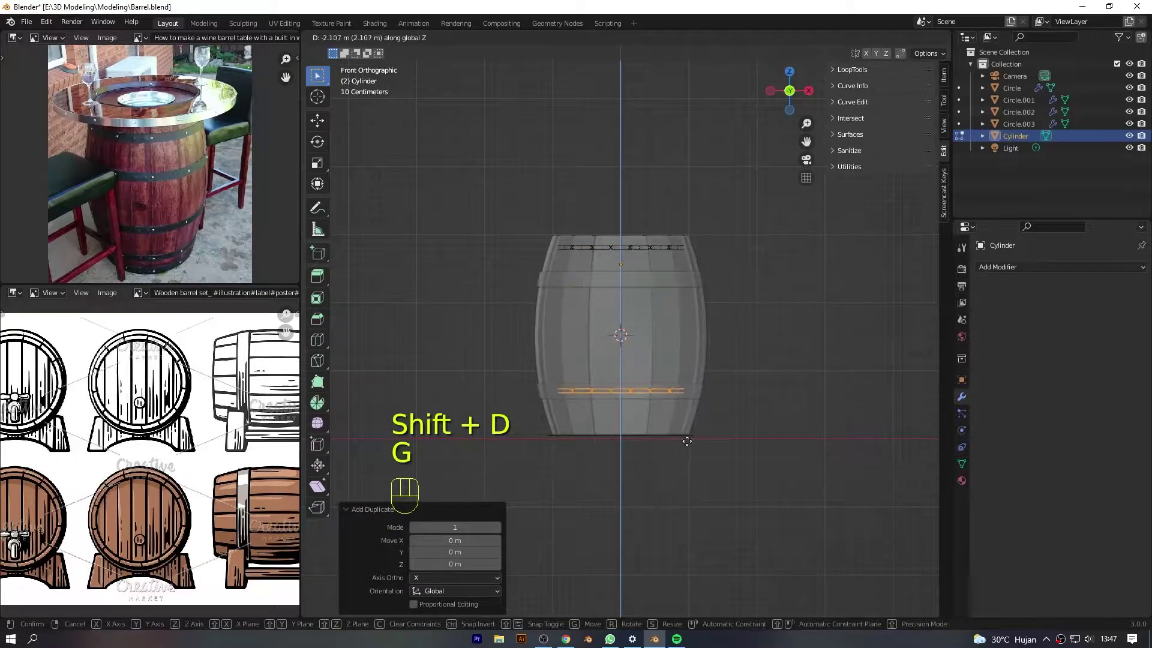
left_click(673, 465)
key("Tab")
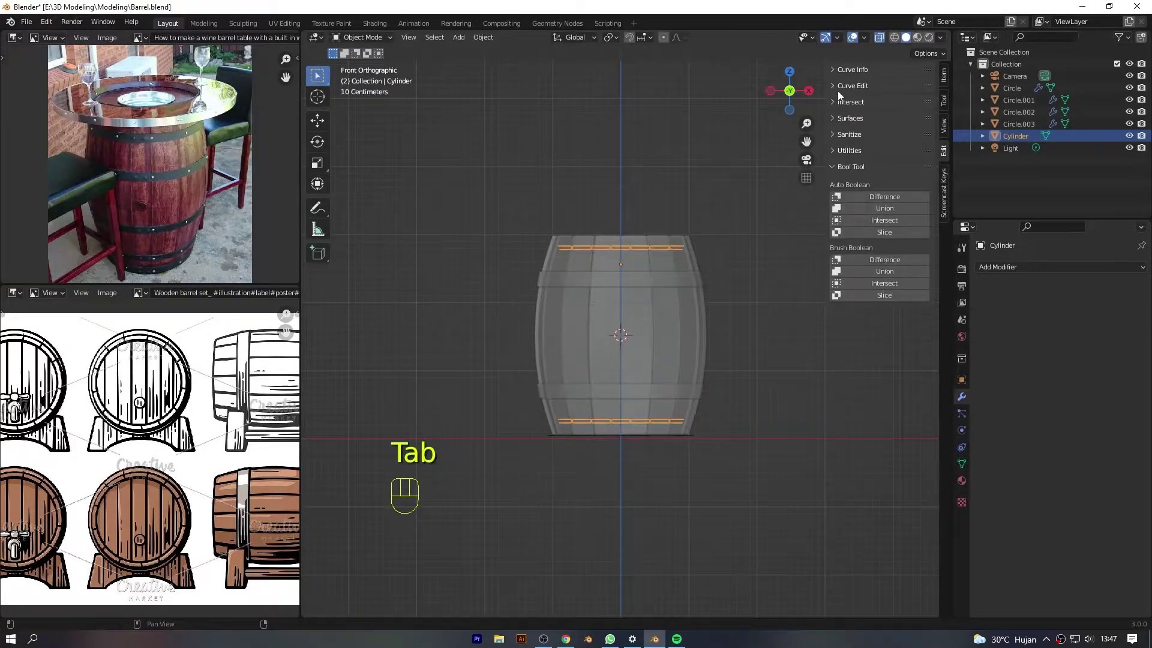
left_click(880, 38)
Select all of the top lid's geometry and raise it about 0.031 m along Z.
left_click(753, 147)
left_click_drag(783, 96, 741, 186)
scroll(608, 246, "up", 4)
left_click(608, 246)
left_click_drag(786, 80, 789, 51)
scroll(600, 114, "down", 5)
key("Tab")
key("alt+z")
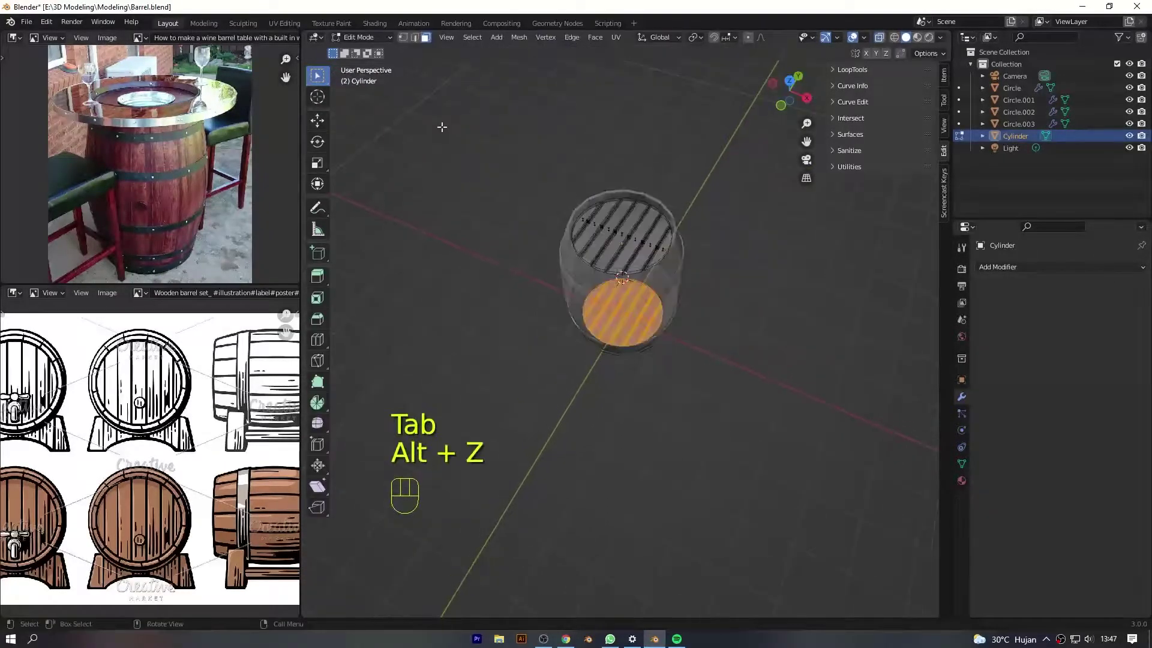
left_click_drag(441, 127, 684, 322)
key("alt+z")
scroll(684, 244, "up", 4)
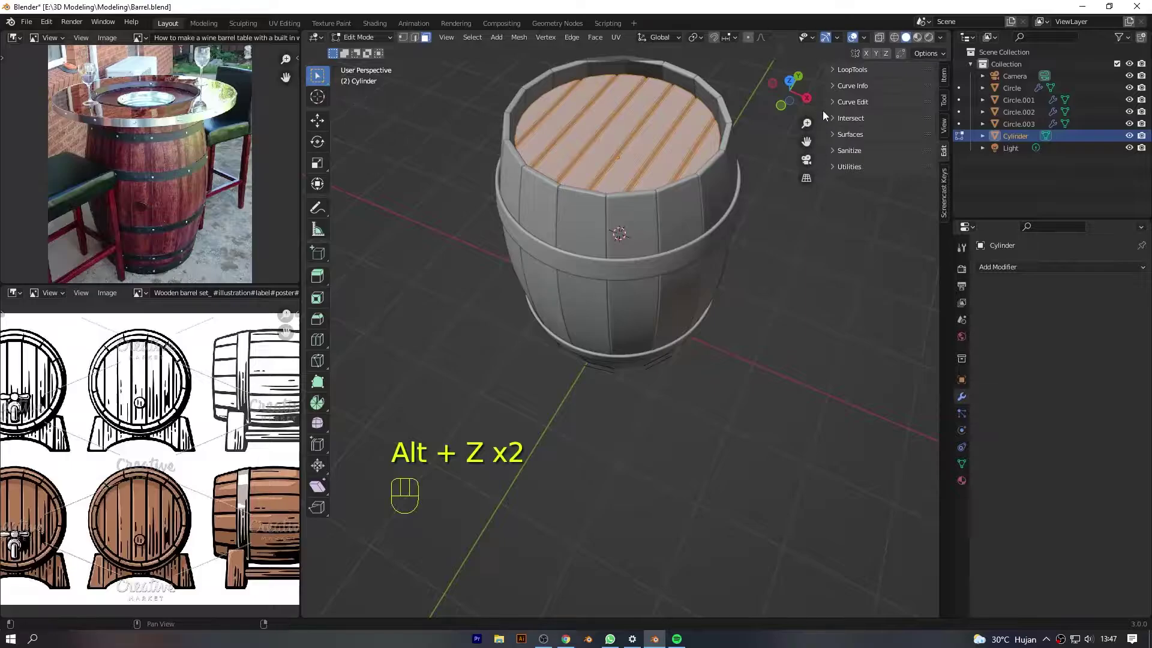
left_click_drag(827, 116, 933, 120)
left_click_drag(921, 91, 918, 67)
scroll(829, 180, "up", 2)
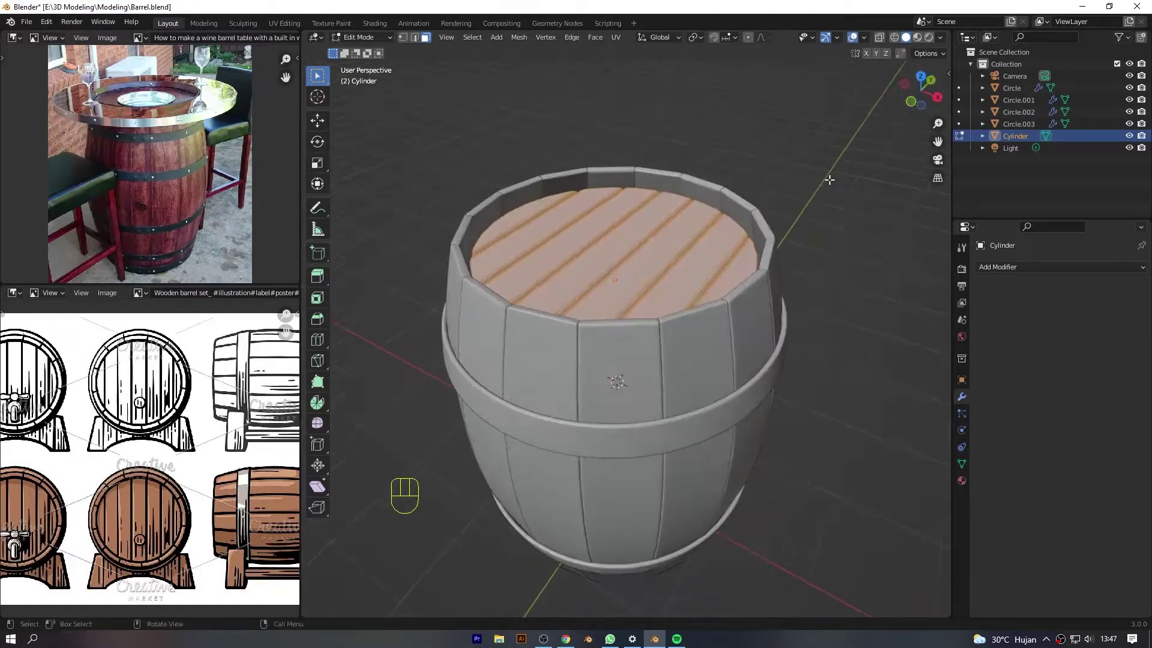
key("g")
key("z")
left_click(819, 152)
Scale the top lid up by about 1.04 so its edge meets the barrel's inner wall.
key("KP_7")
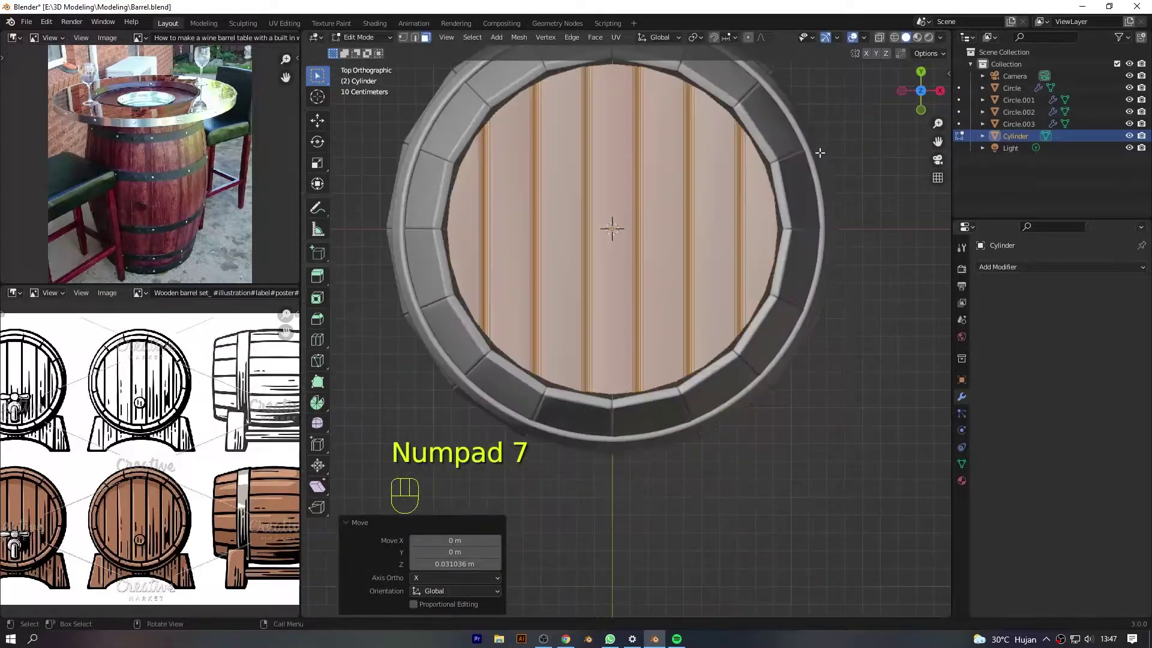
key("s")
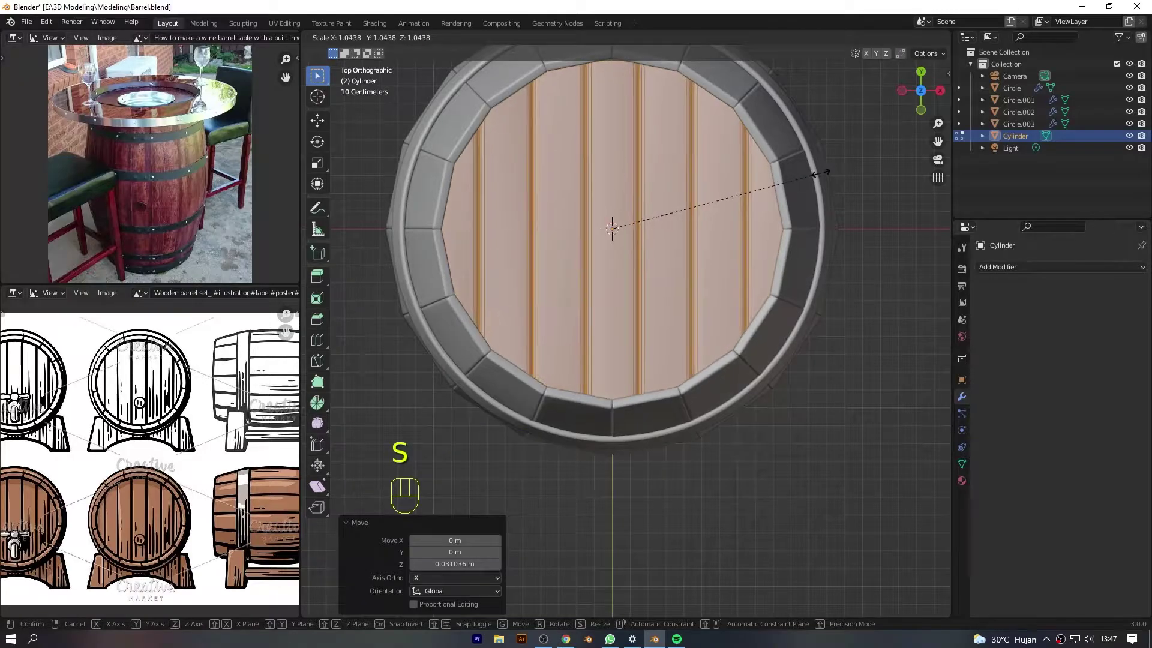
left_click(822, 172)
Select the bottom lid's geometry and lower it about 0.064 m along Z.
key("KP_1")
key("Tab")
key("Tab")
scroll(600, 360, "down", 3)
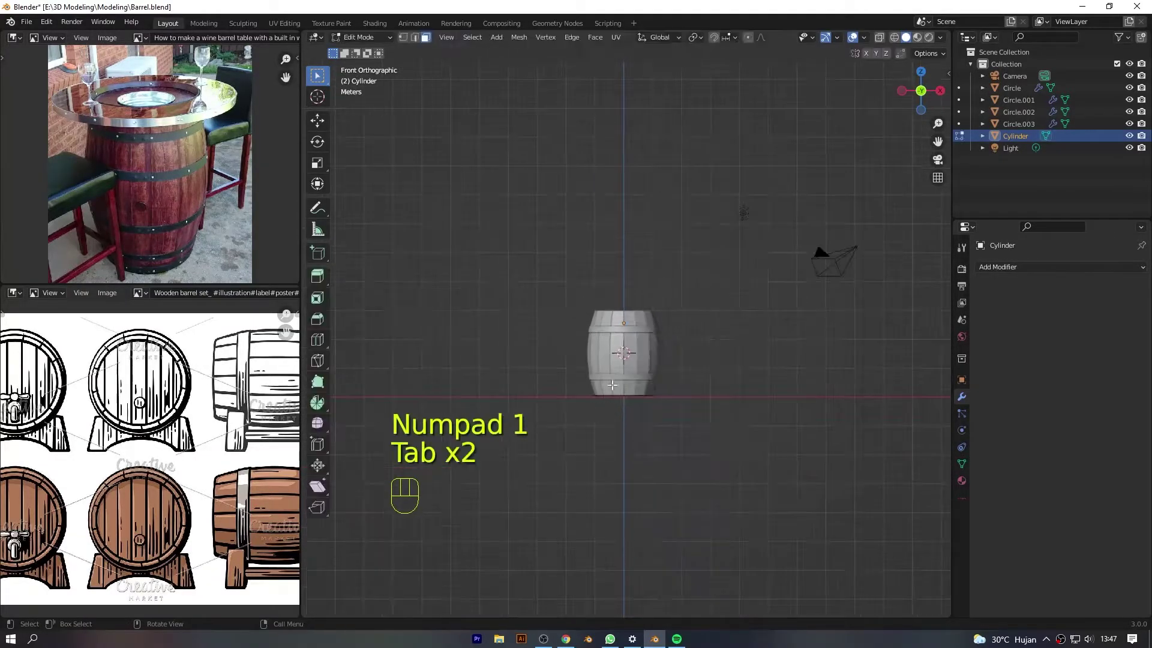
key("alt+z")
left_click_drag(583, 372, 706, 456)
scroll(748, 283, "up", 9)
left_click_drag(938, 141, 965, 0)
key("g")
left_click(802, 234)
Scale the bottom lid slightly to fit the barrel's inner wall and return to object mode with solid display.
key("s")
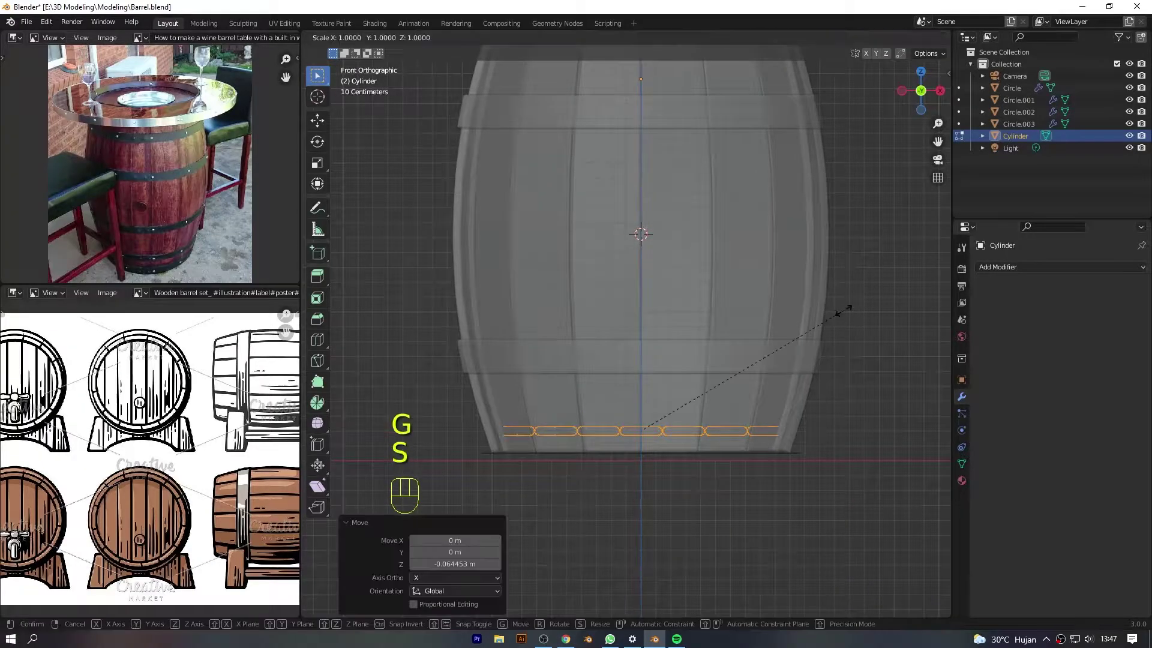
left_click(857, 312)
key("Tab")
left_click(879, 38)
Rotate the bottom lid's geometry in its own plane, viewed from below, and return to object mode.
scroll(877, 90, "down", 7)
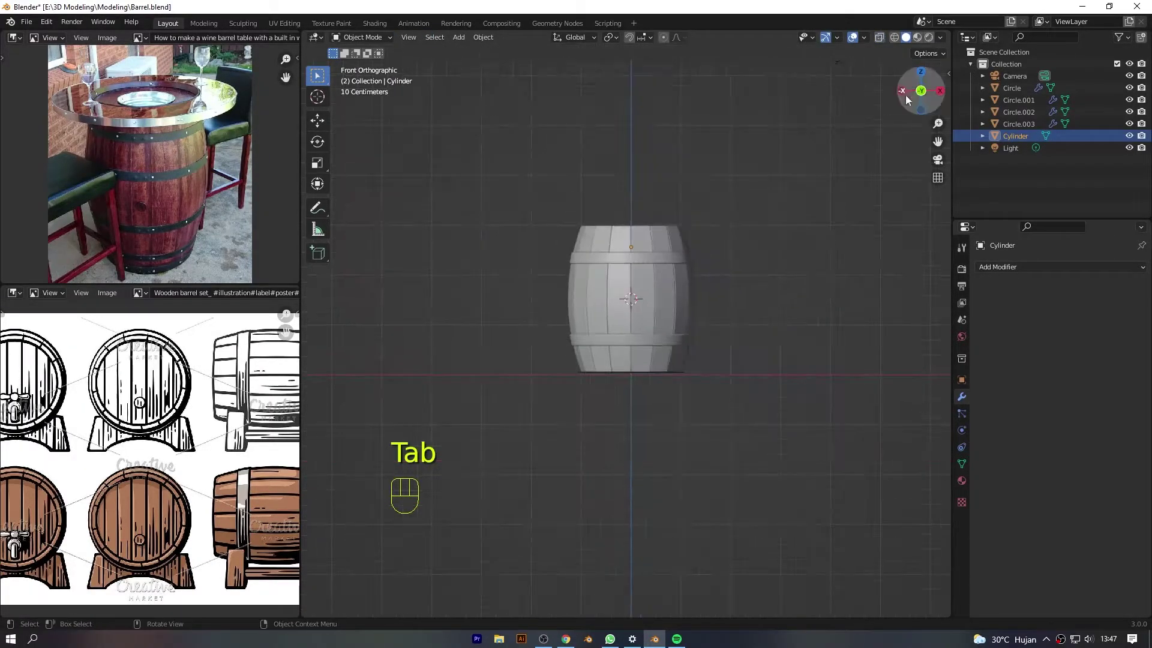
left_click_drag(907, 98, 813, 186)
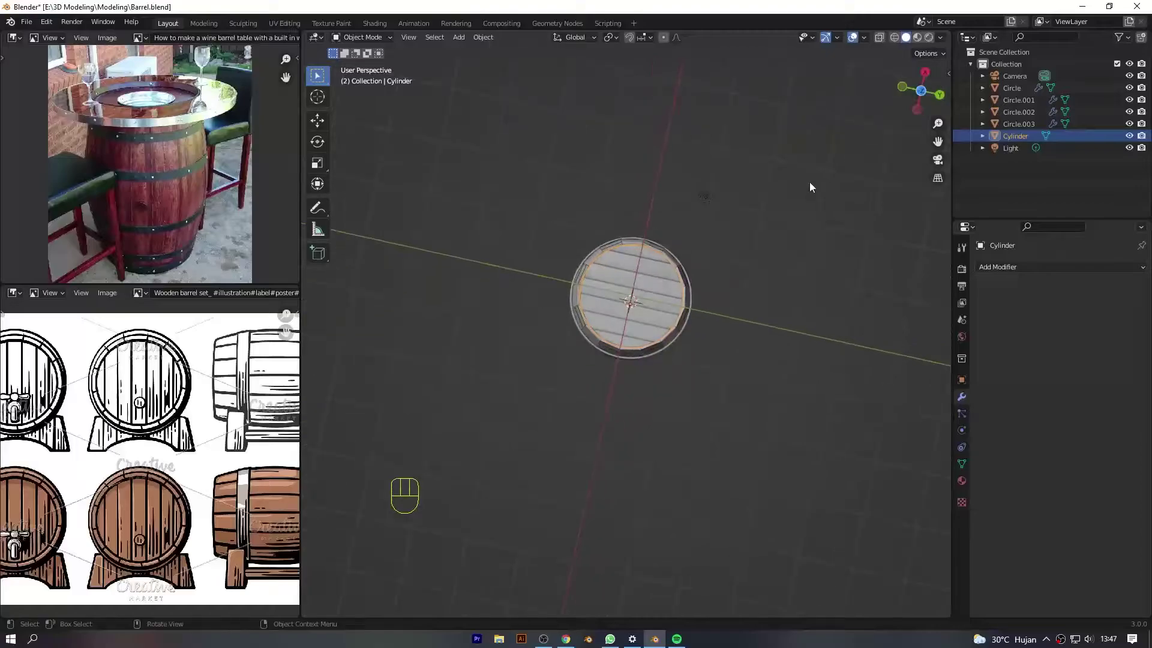
key("KP_1")
key("Tab")
key("alt+z")
key("alt+z")
left_click(921, 109)
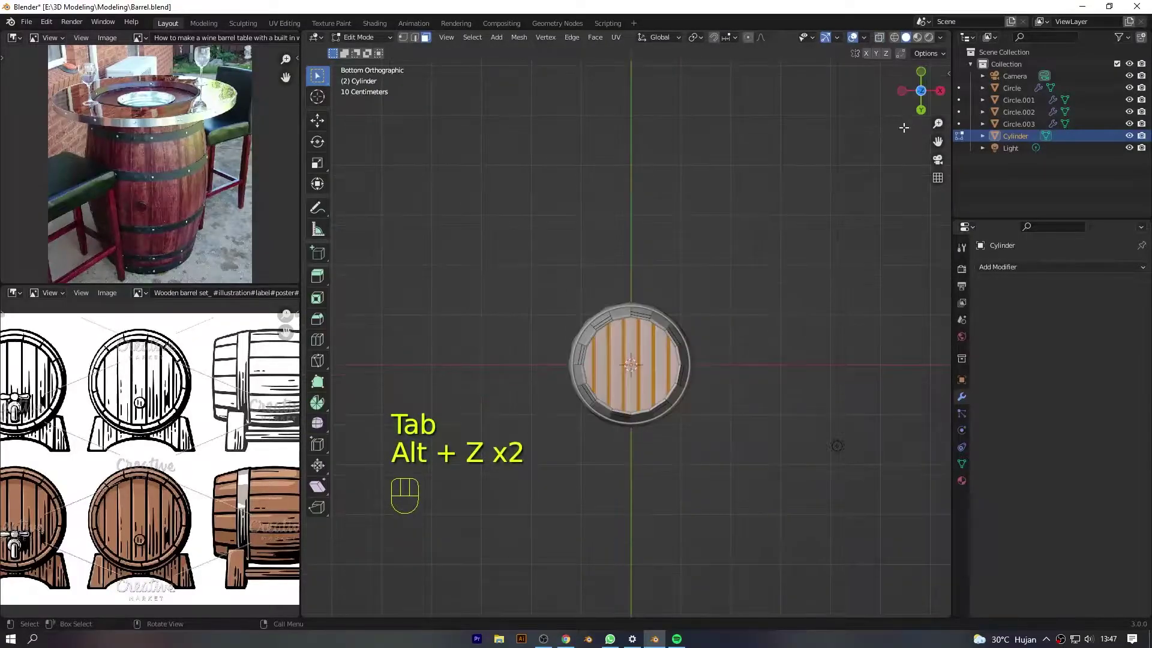
key("r")
left_click(844, 265)
left_click_drag(918, 93, 904, 108)
key("KP_1")
key("Tab")
Delete the extra Circle.003 piece at the barrel's bottom rim.
left_click(911, 77)
scroll(739, 266, "up", 5)
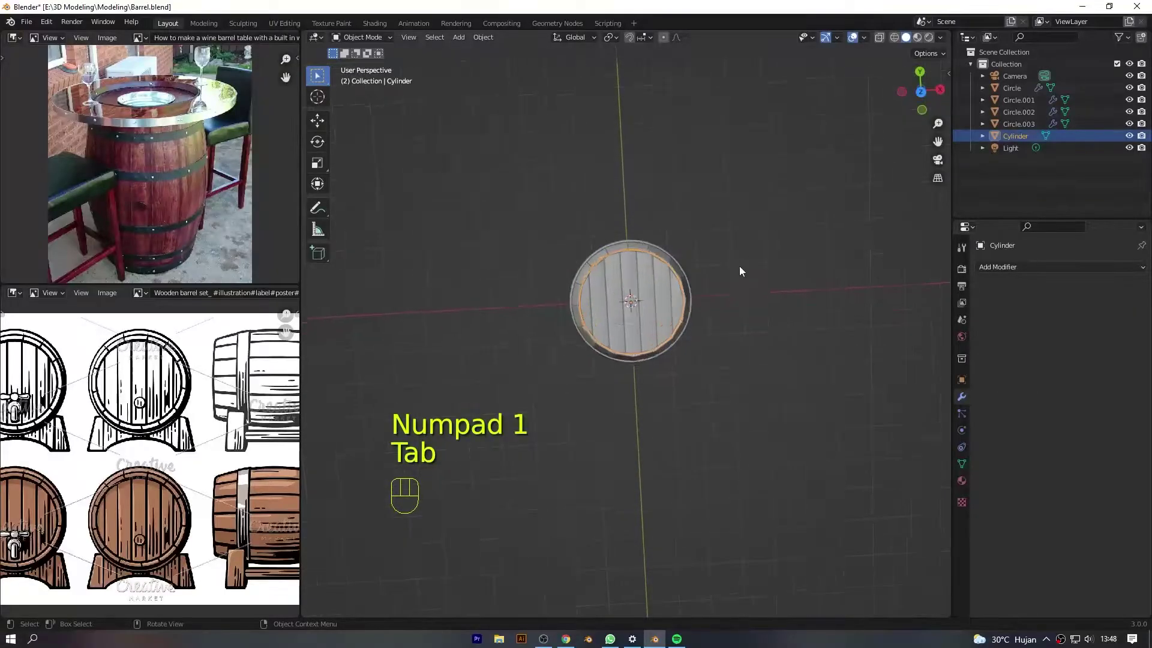
key("KP_1")
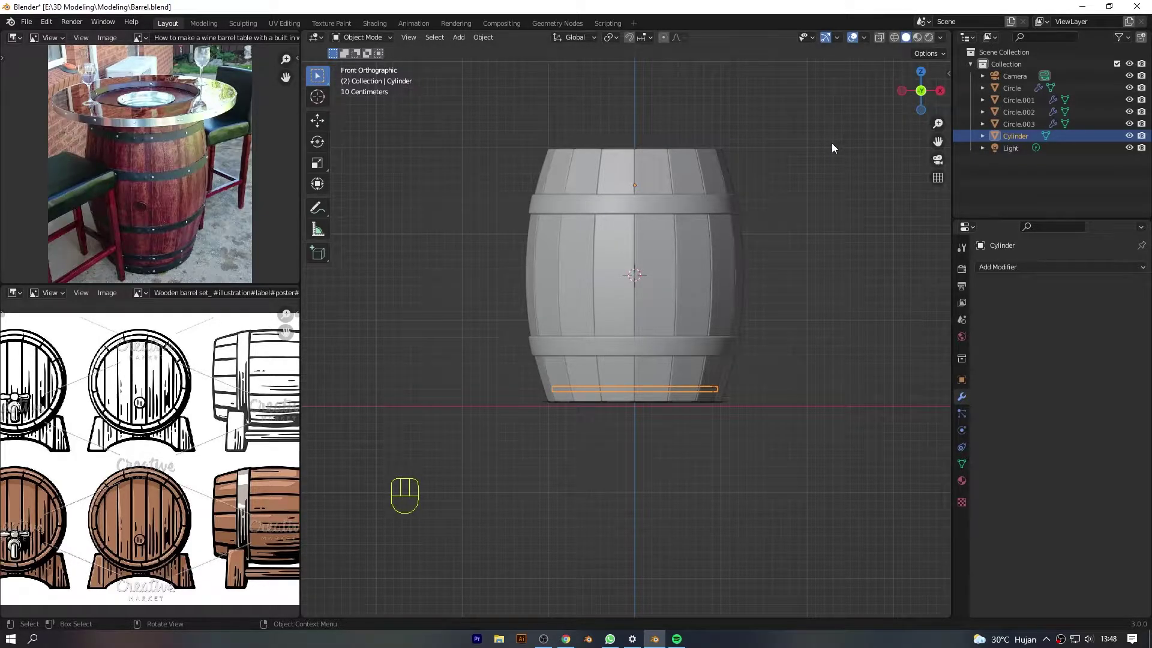
key("alt+F9")
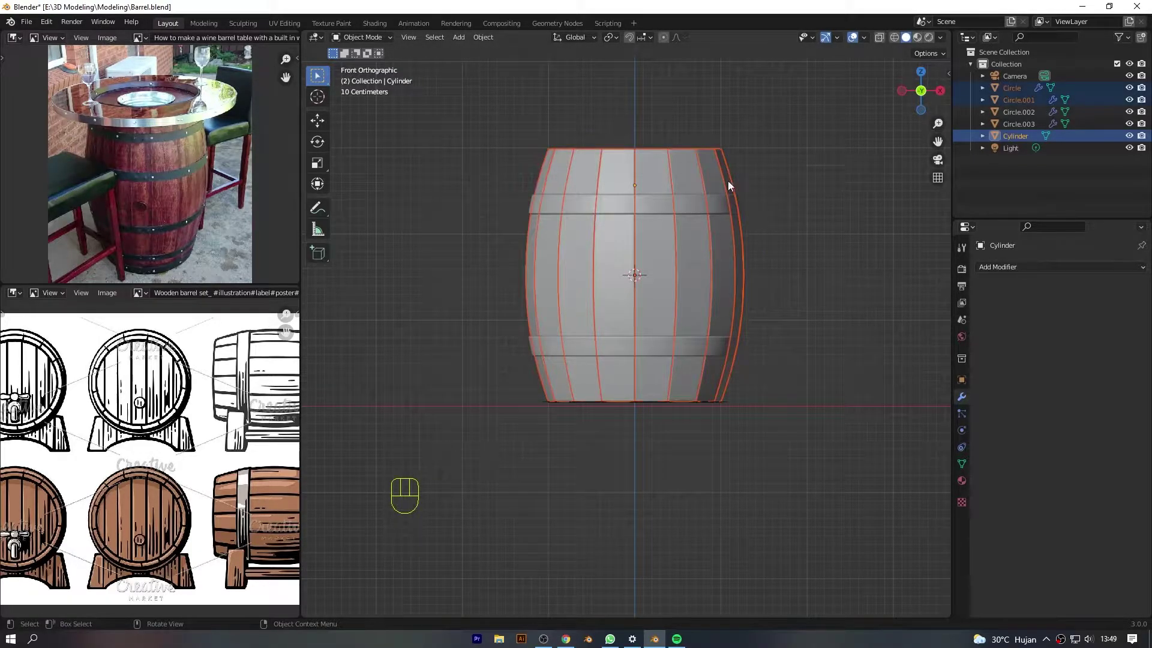
left_click_drag(458, 108, 793, 428)
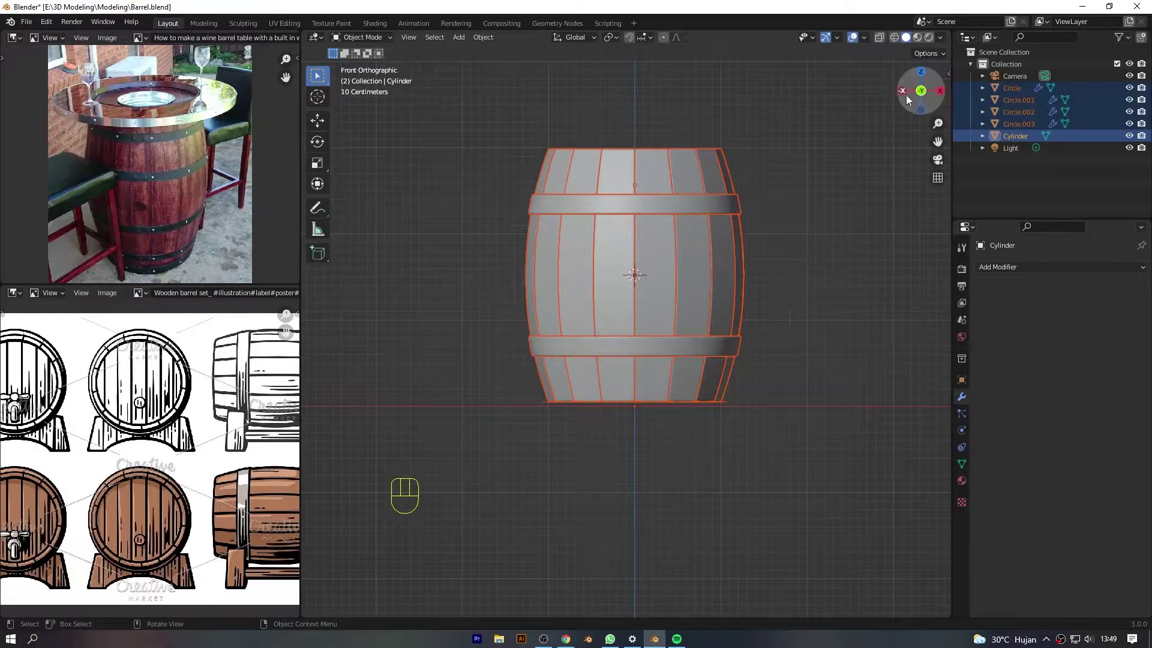
left_click_drag(906, 95, 722, 455)
left_click(718, 446)
key("x")
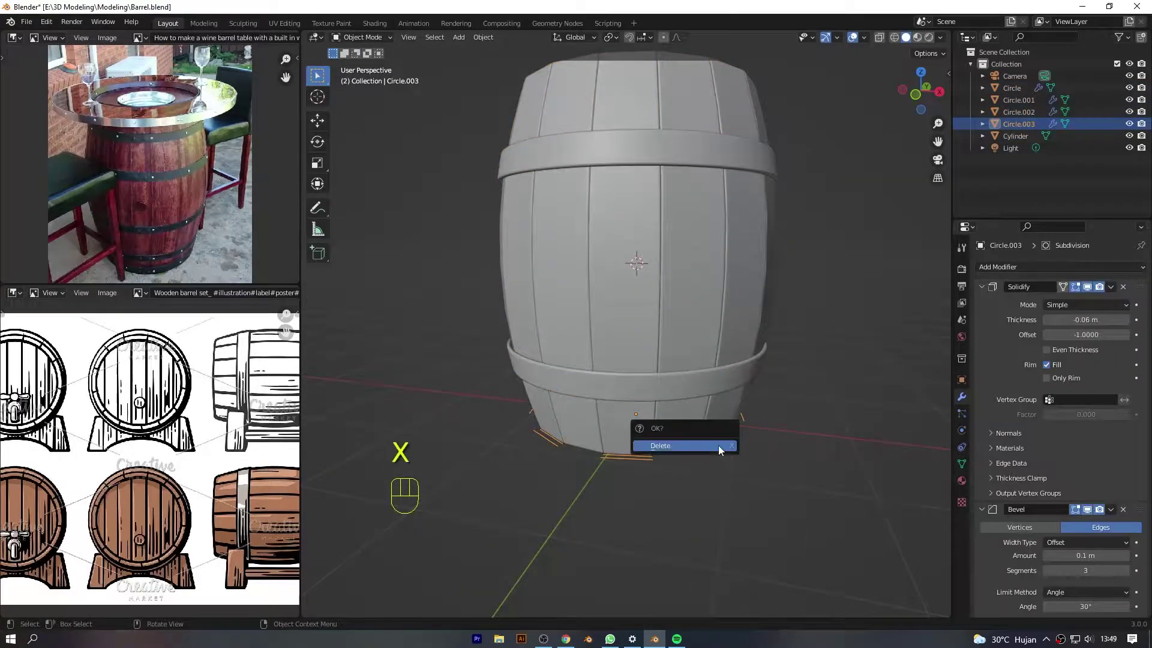
left_click(718, 445)
Try moving the barrel's stave body, and undo the move.
key("KP_1")
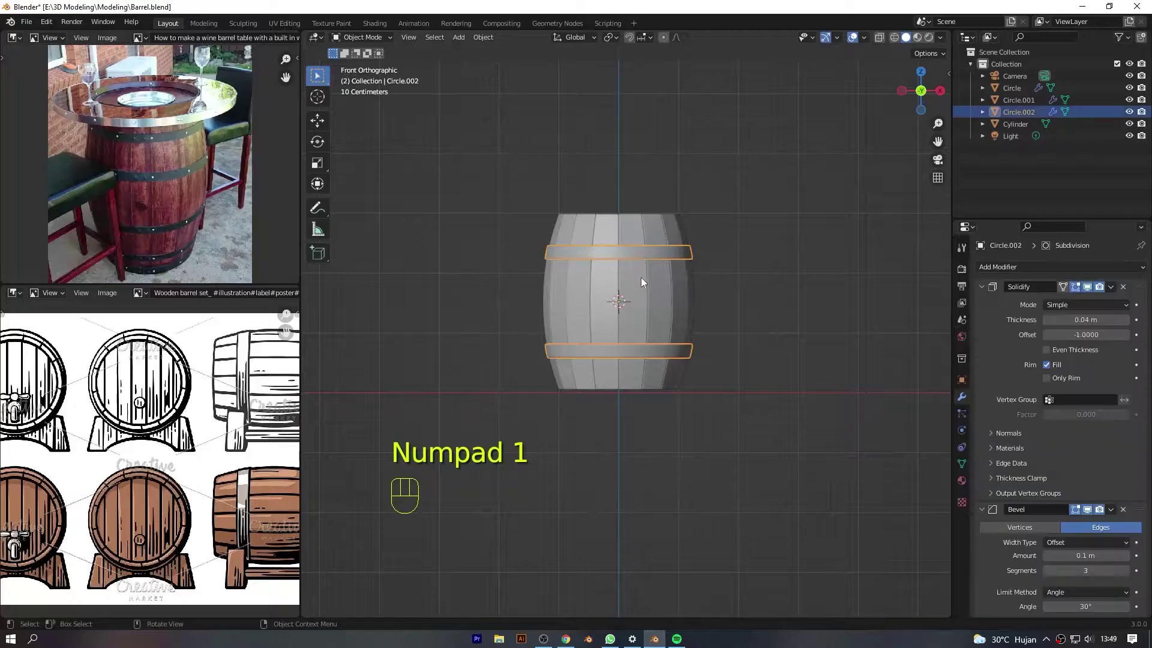
left_click(1012, 88)
key("g")
key("ctrl+z")
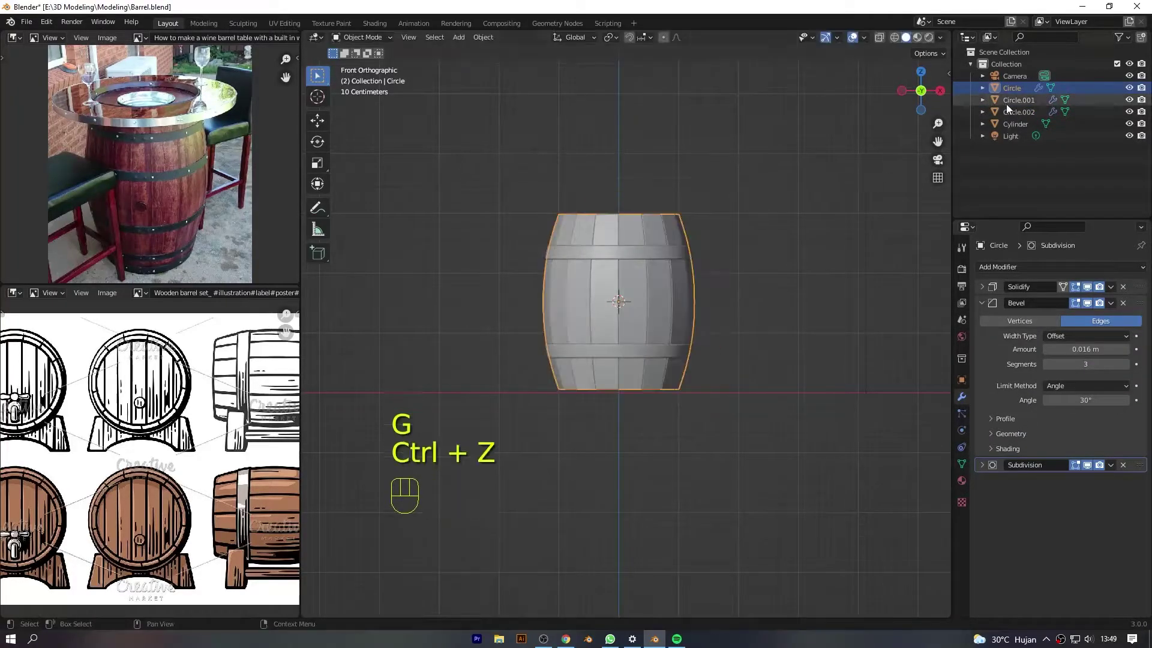
Select all the barrel parts and move them into a new collection named "barrel".
left_click_drag(445, 150, 564, 372)
key("m")
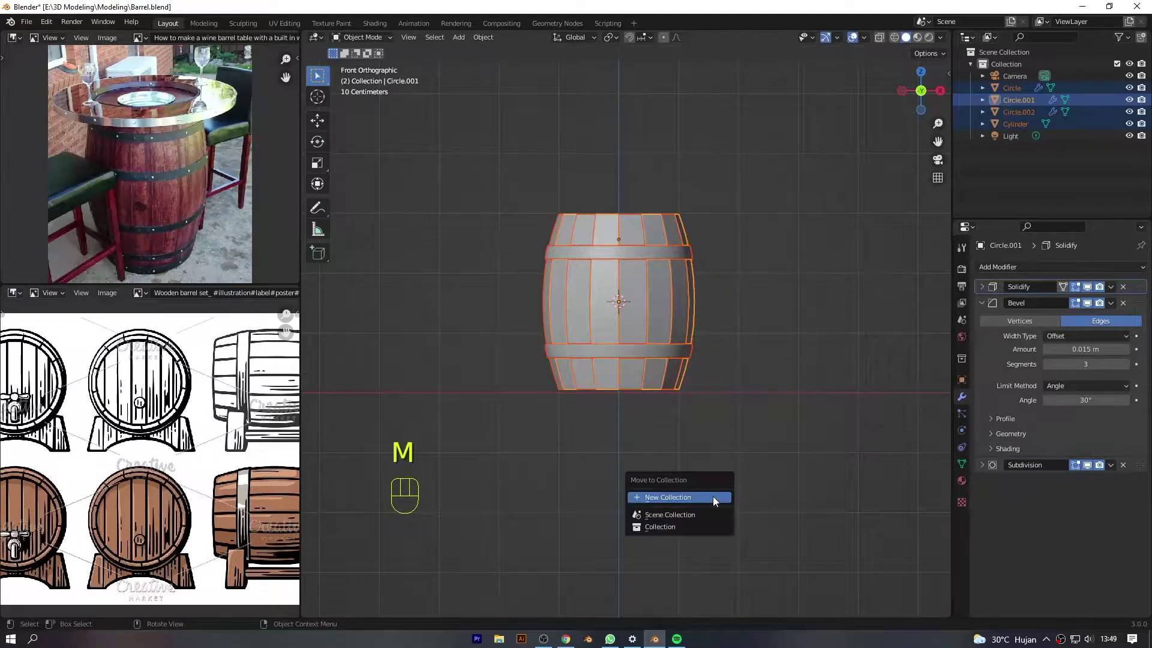
left_click(712, 497)
type("B")
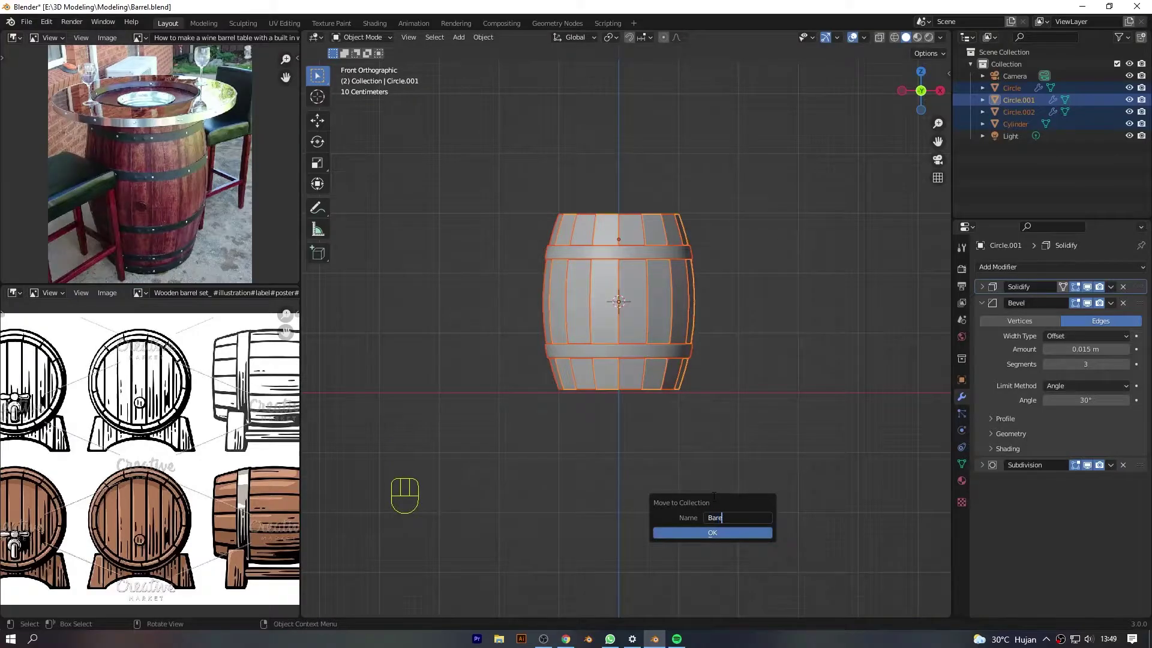
type("ar")
key("BackSpace")
key("BackSpace")
key("BackSpace")
type("barrel")
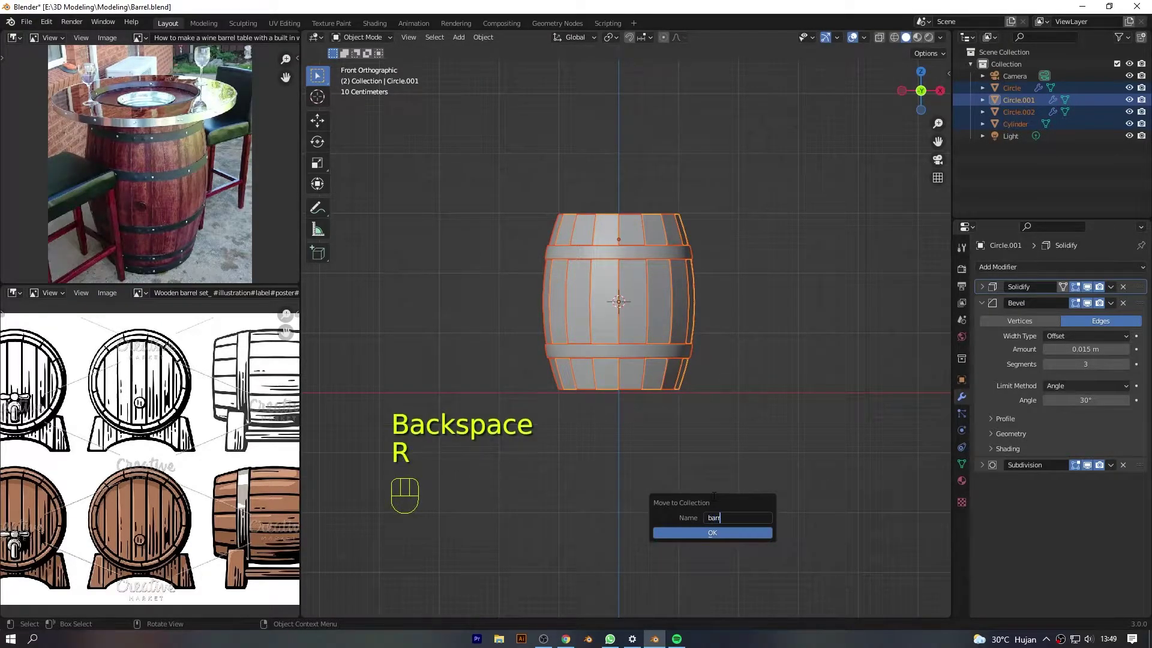
left_click(713, 533)
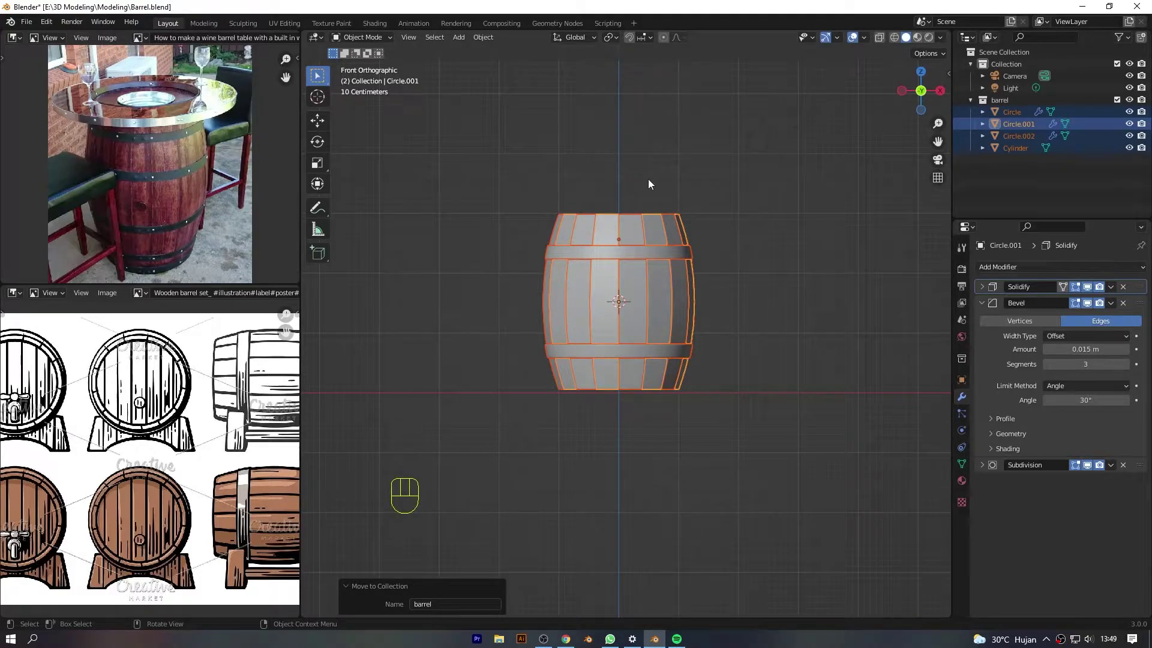
Try rotating the whole barrel in the right side view with a different pivot point, and undo the rotation.
left_click(939, 92)
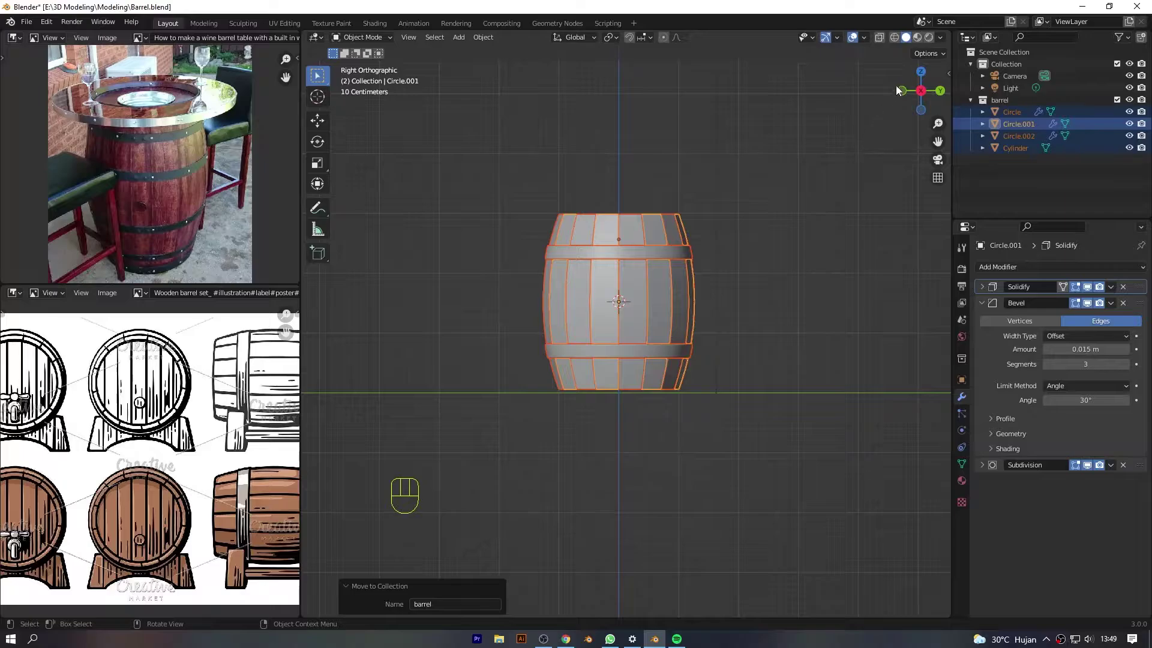
left_click_drag(895, 85, 864, 96)
key("KP_1")
left_click(610, 37)
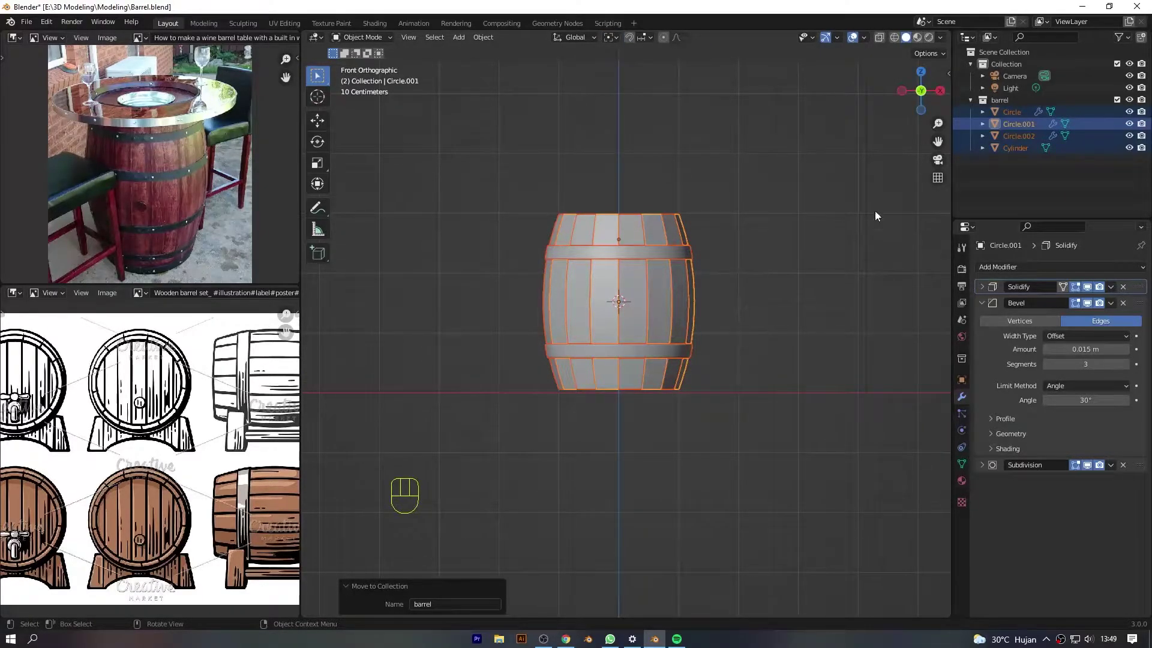
left_click(939, 91)
key("r")
key("ctrl+z")
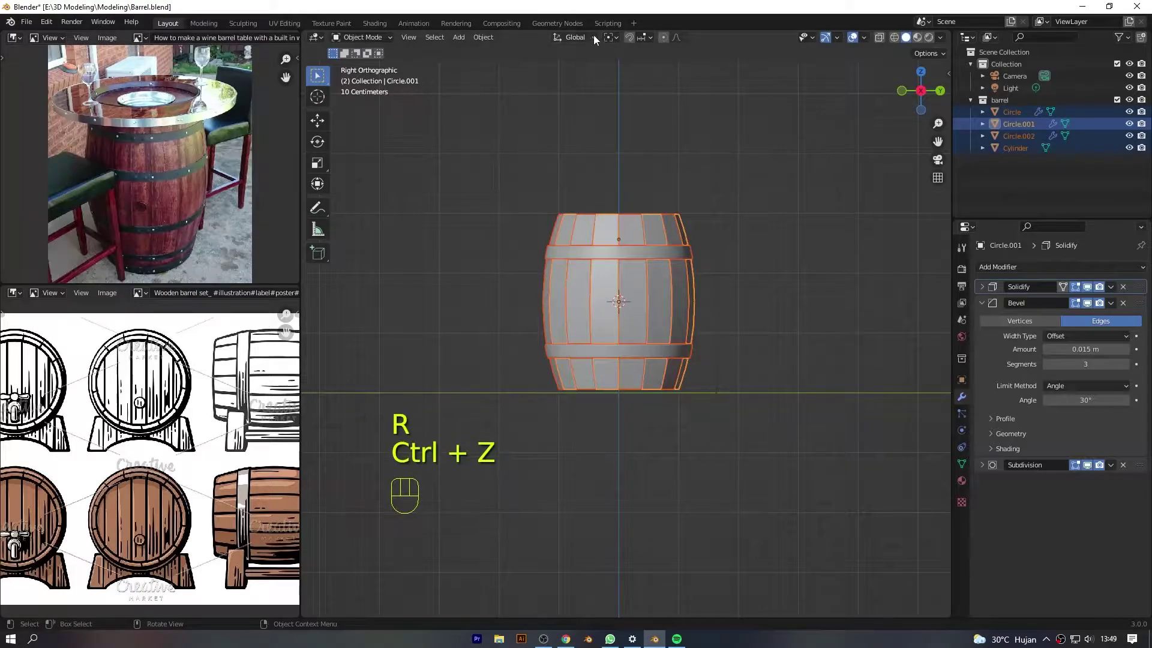
Set the pivot point to 3D Cursor, rotate the whole barrel -90° in the right side view, and deselect it.
left_click(610, 37)
left_click(614, 67)
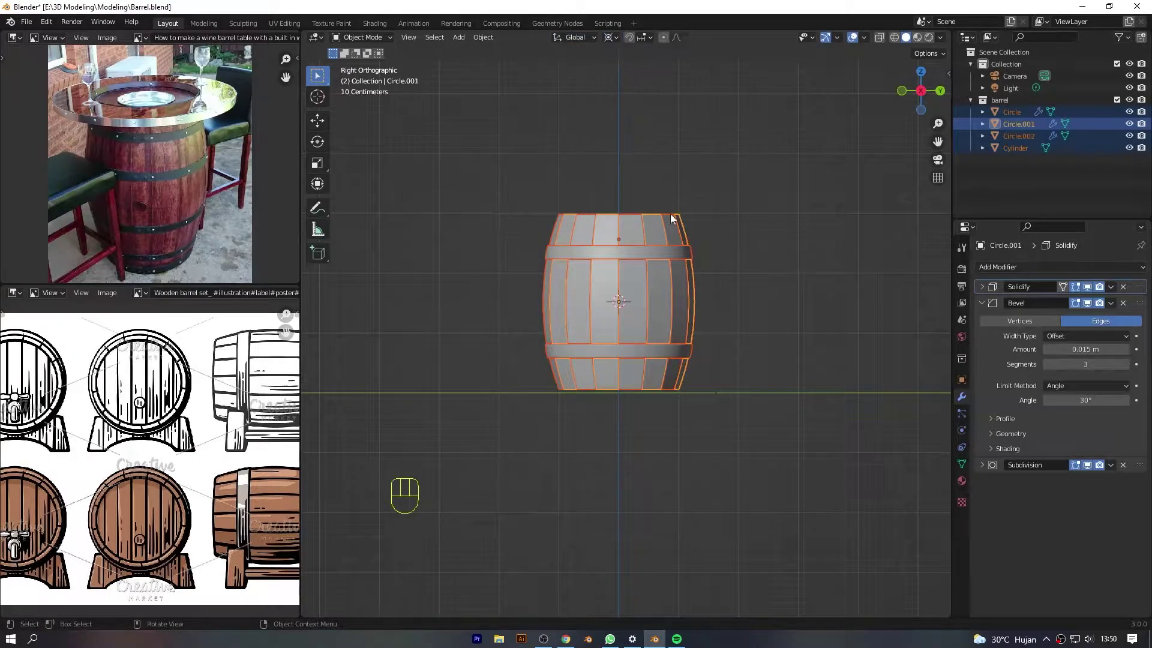
key("r")
left_click(601, 131)
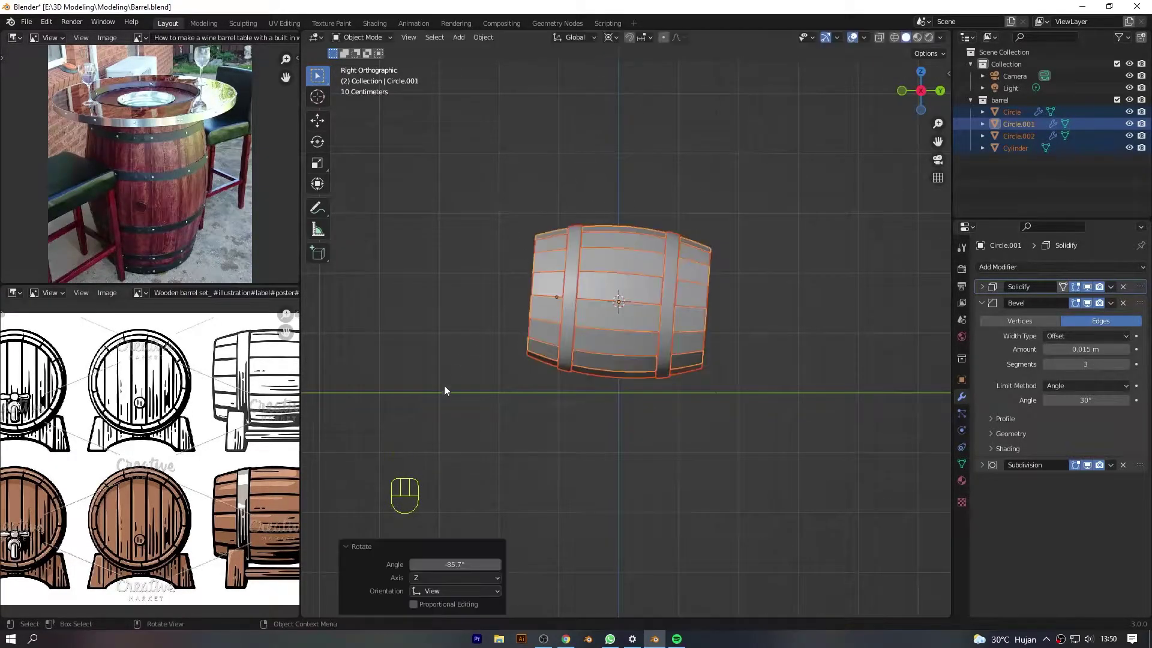
left_click(468, 563)
key("Return")
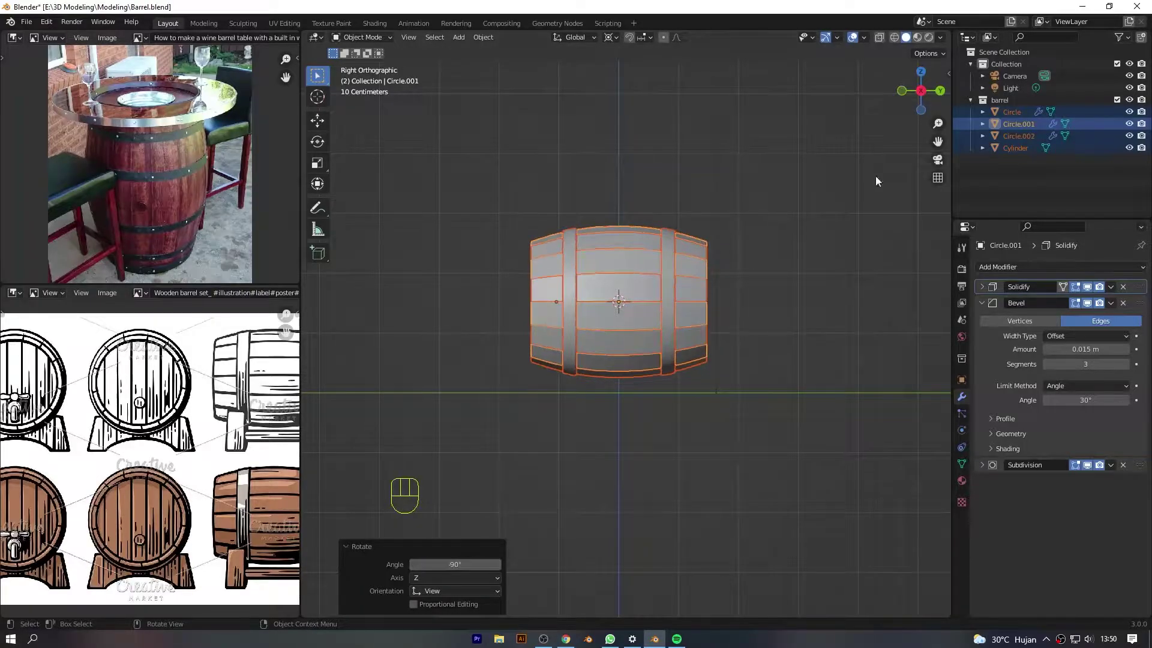
key("KP_1")
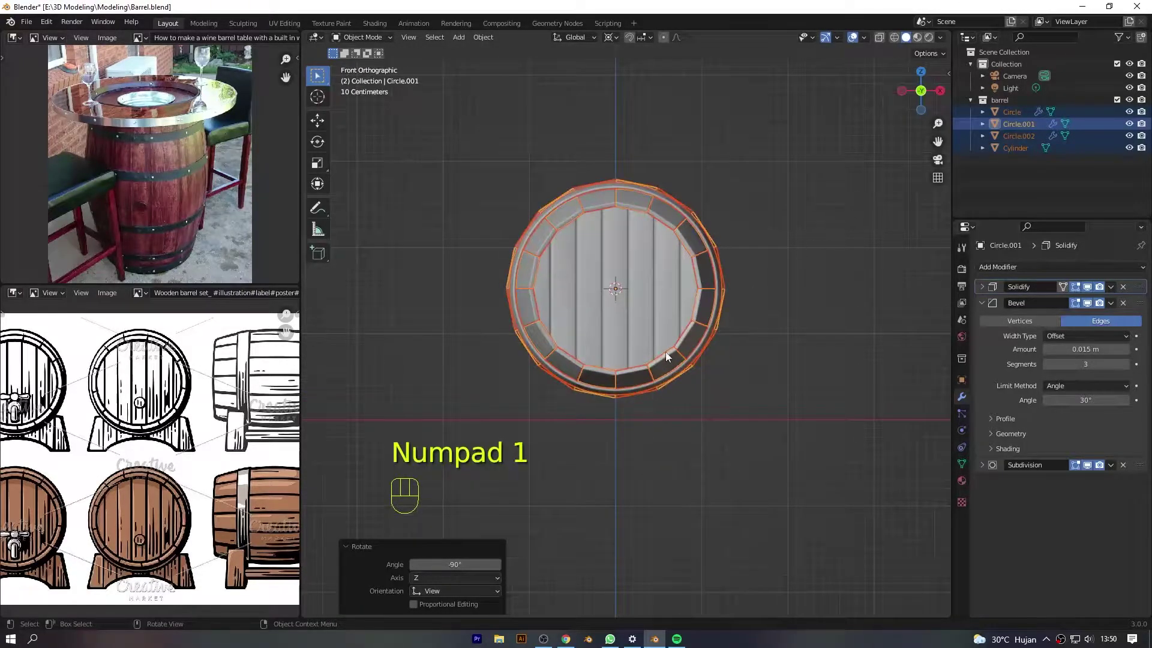
scroll(245, 420, "up", 1)
scroll(173, 150, "up", 1)
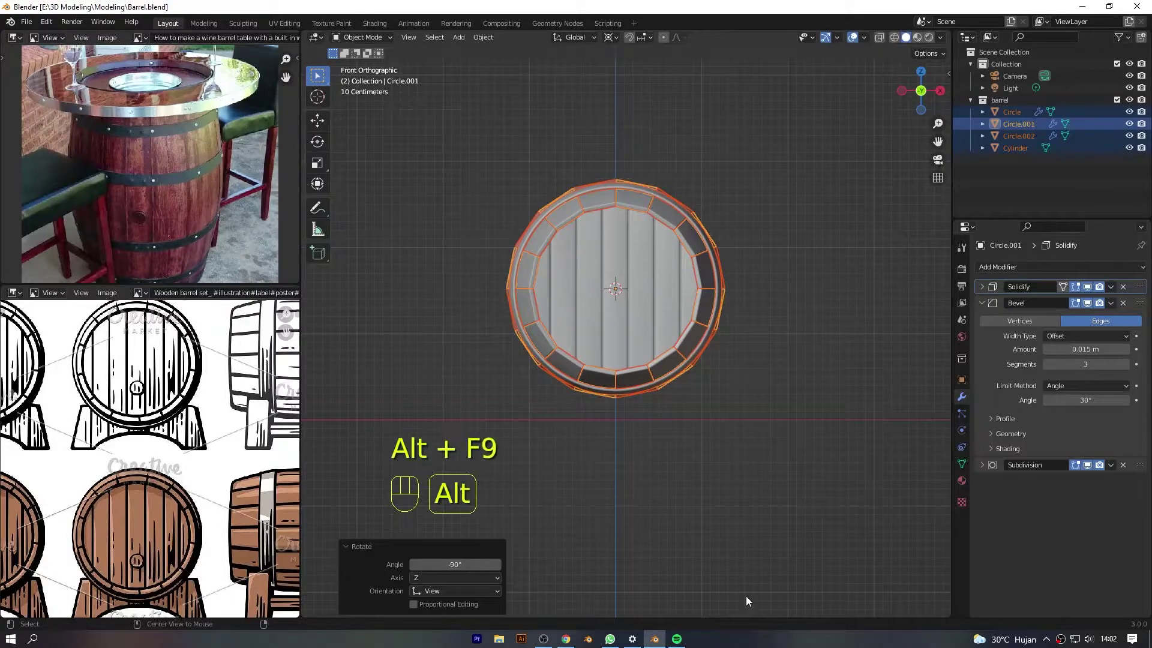
left_click(874, 324)
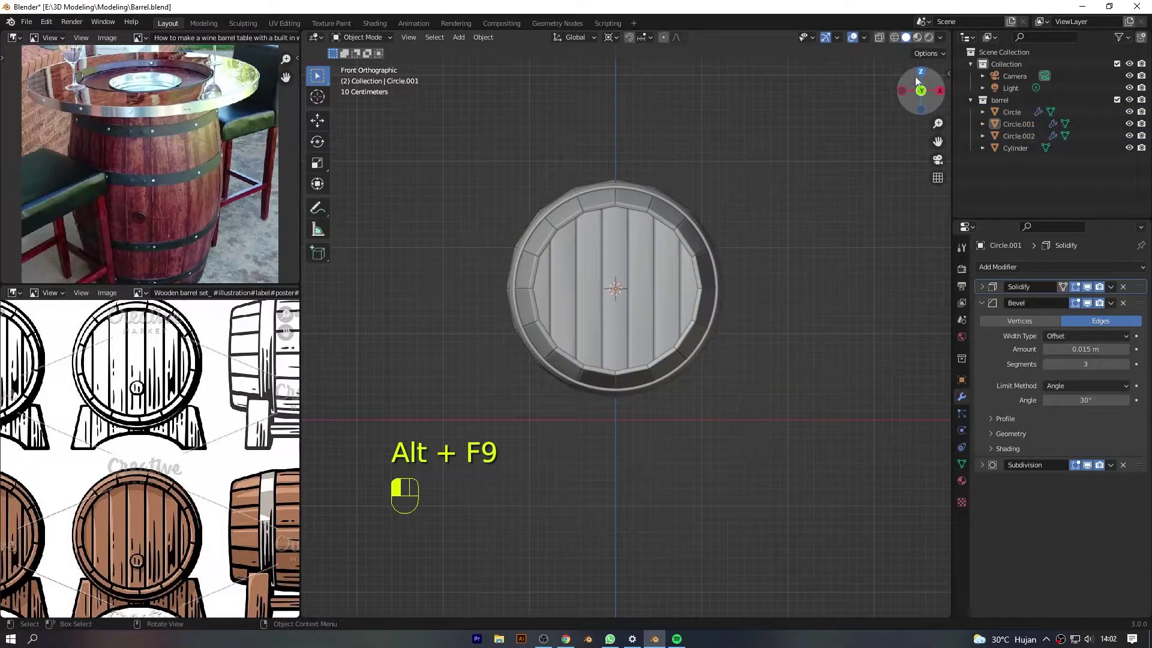
left_click_drag(915, 77, 703, 260)
key("KP_1")
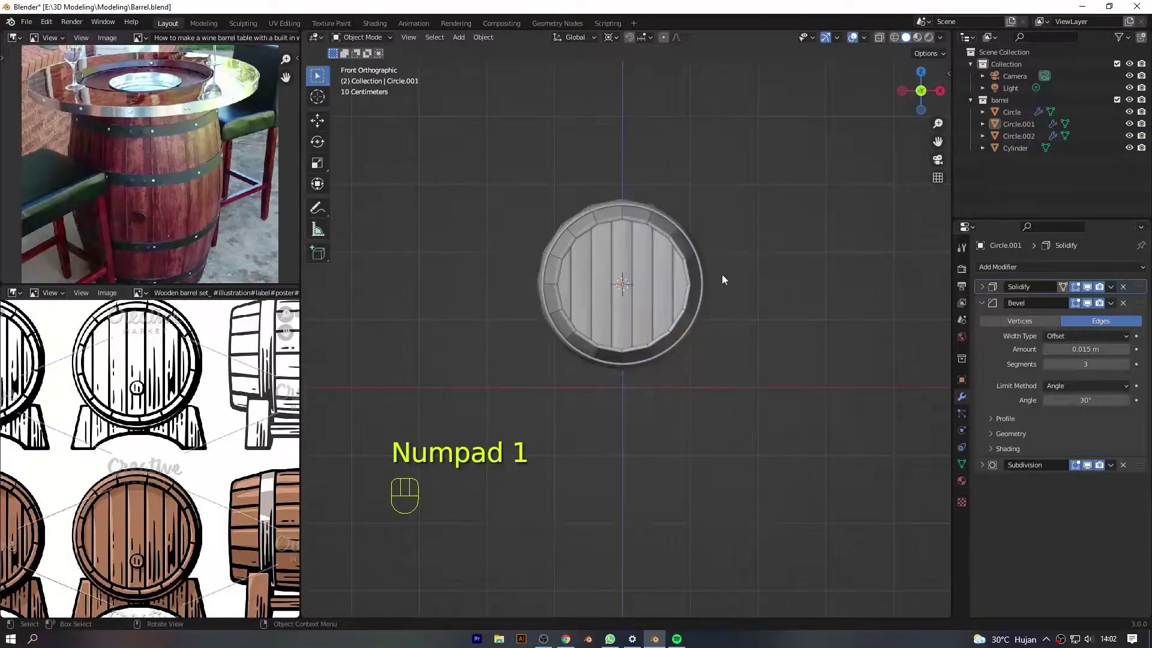
scroll(721, 275, "up", 5)
scroll(180, 456, "down", 2)
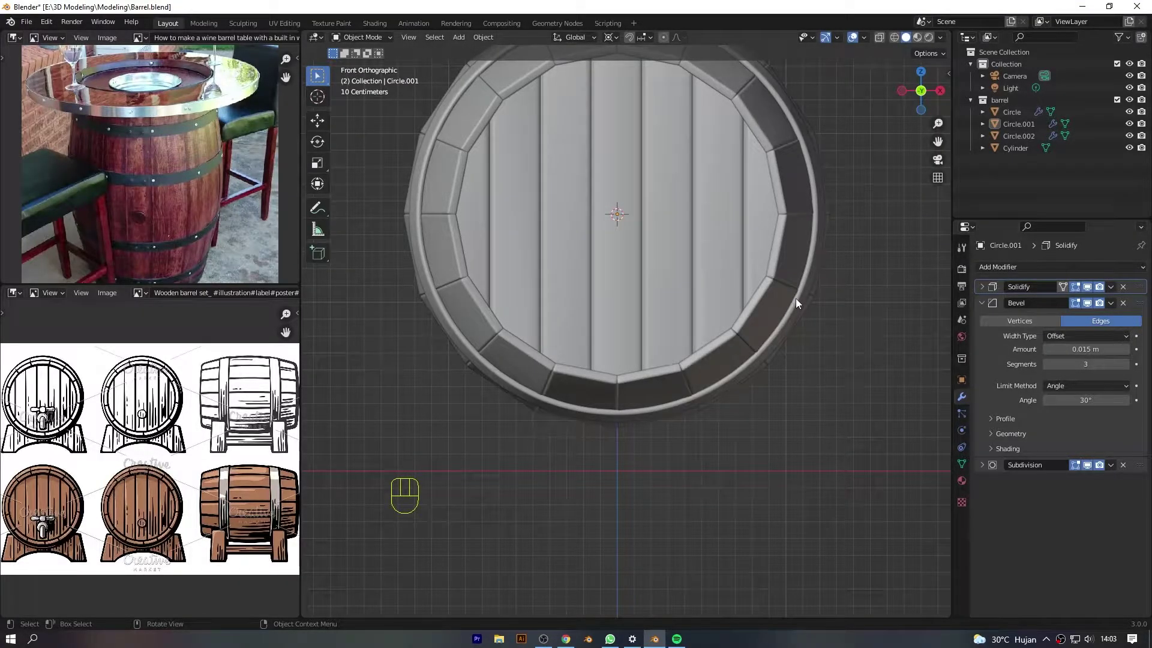
key("shift+a")
left_click(822, 237)
scroll(949, 104, "down", 5)
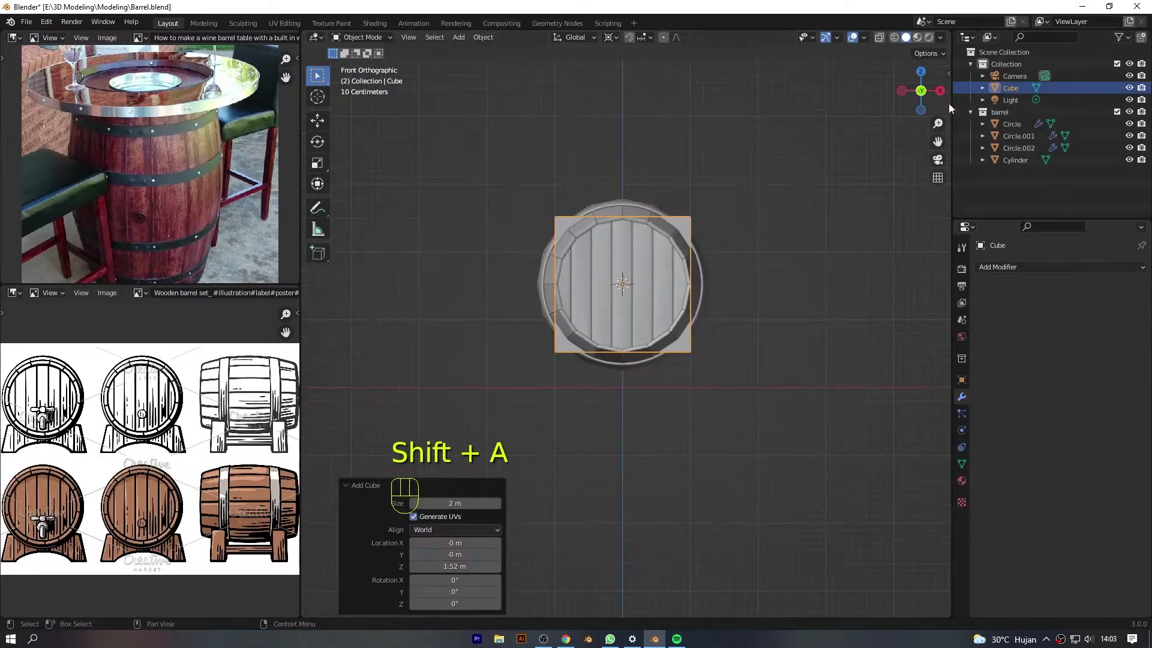
left_click(940, 91)
key("alt+z")
key("Tab")
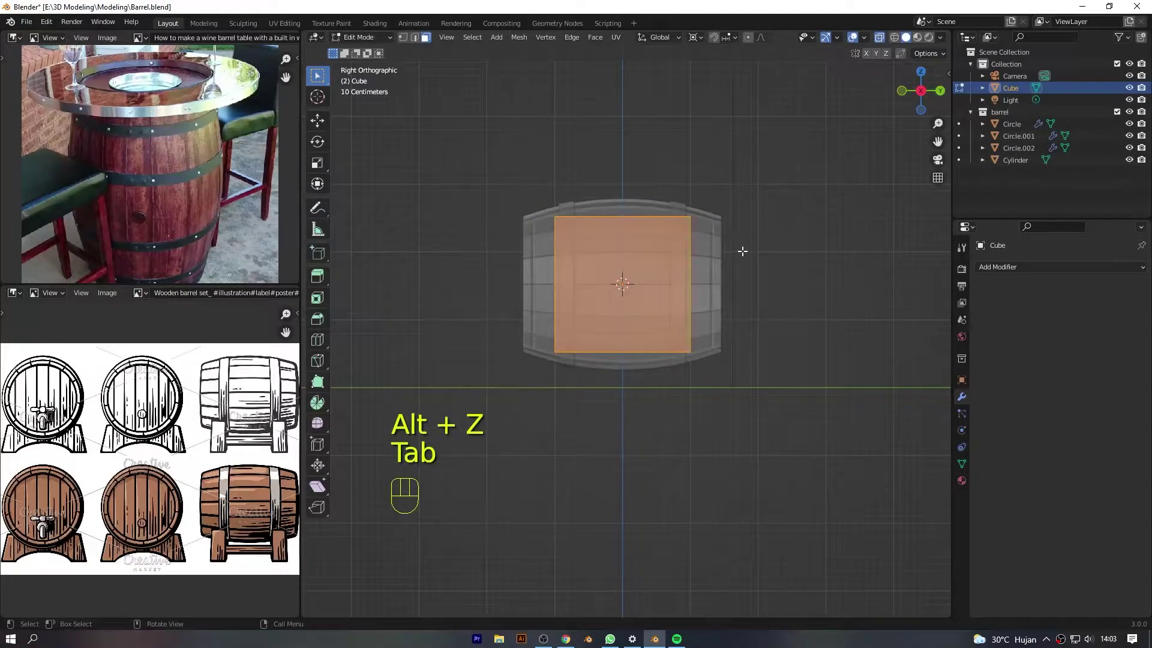
key("x")
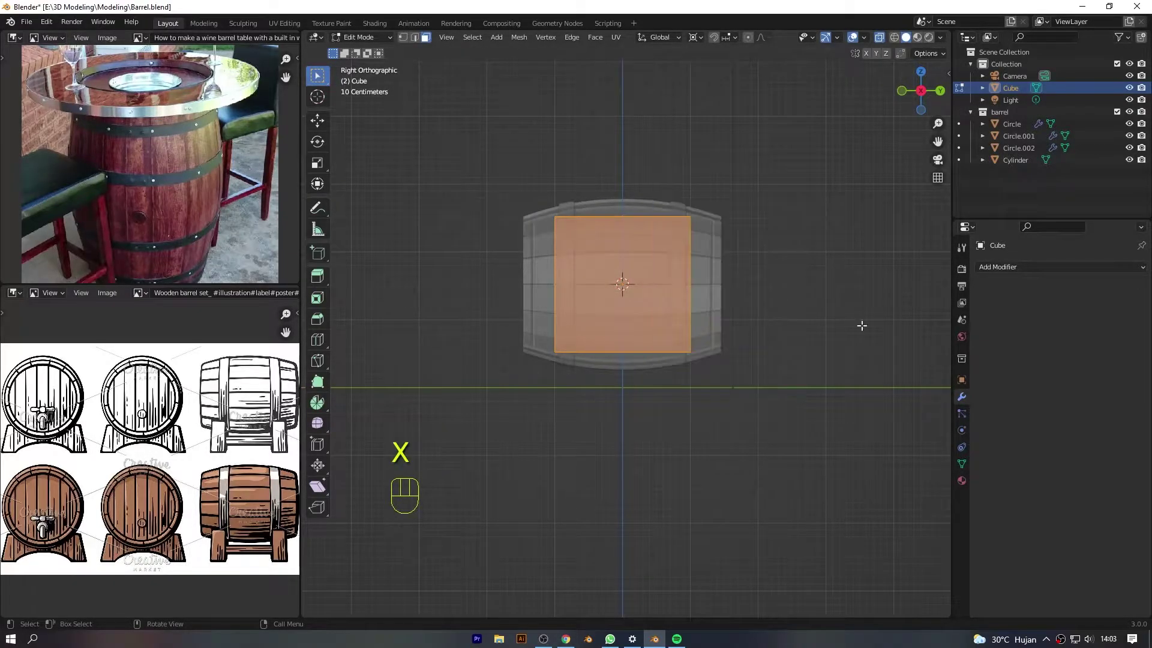
key("Tab")
key("x")
Add a mesh circle at the barrel's centre and rotate it 90° in the right side view.
key("shift+a")
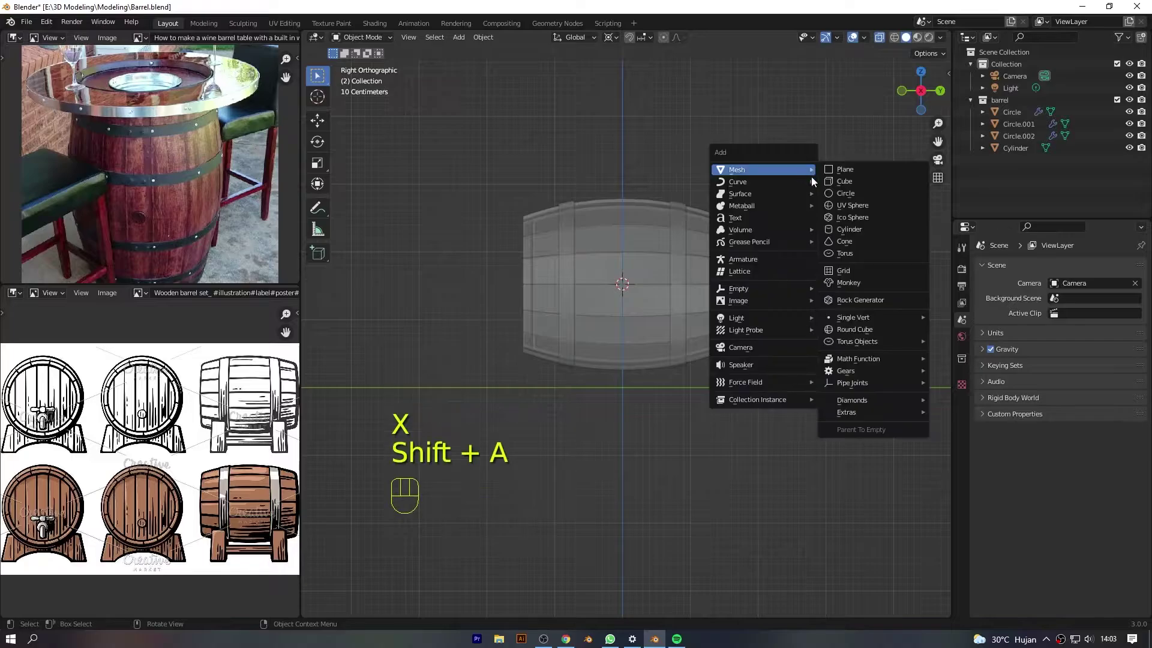
left_click(851, 194)
type("r90")
left_click(813, 201)
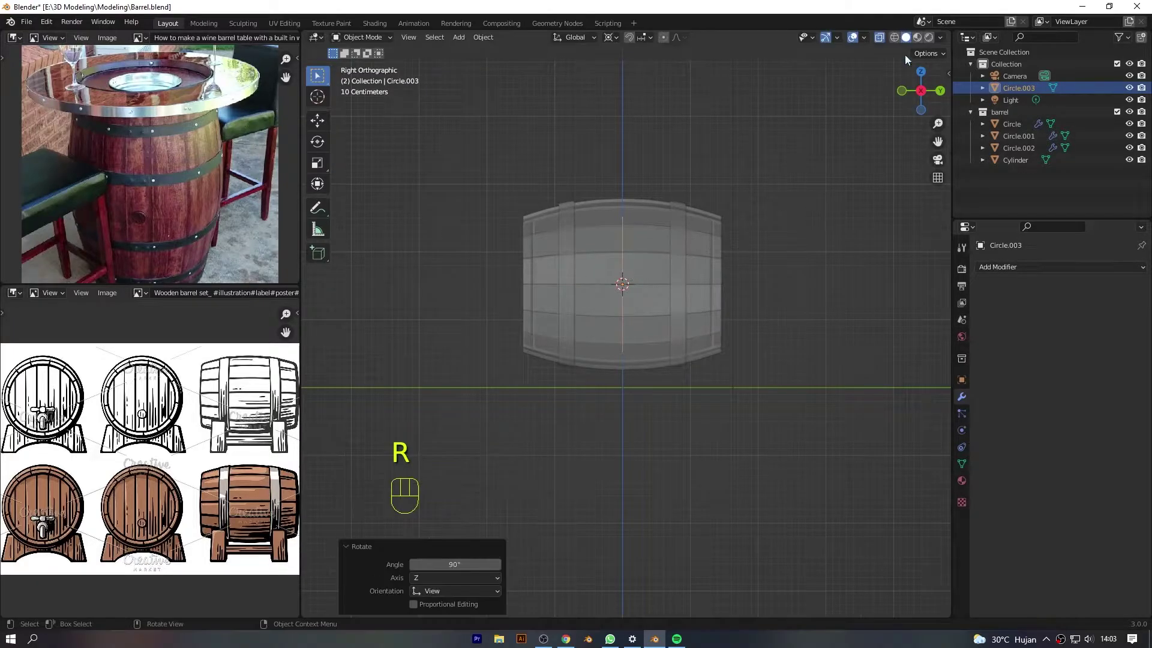
Scale the new circle up in the front view to match the barrel's outer outline.
left_click(901, 91)
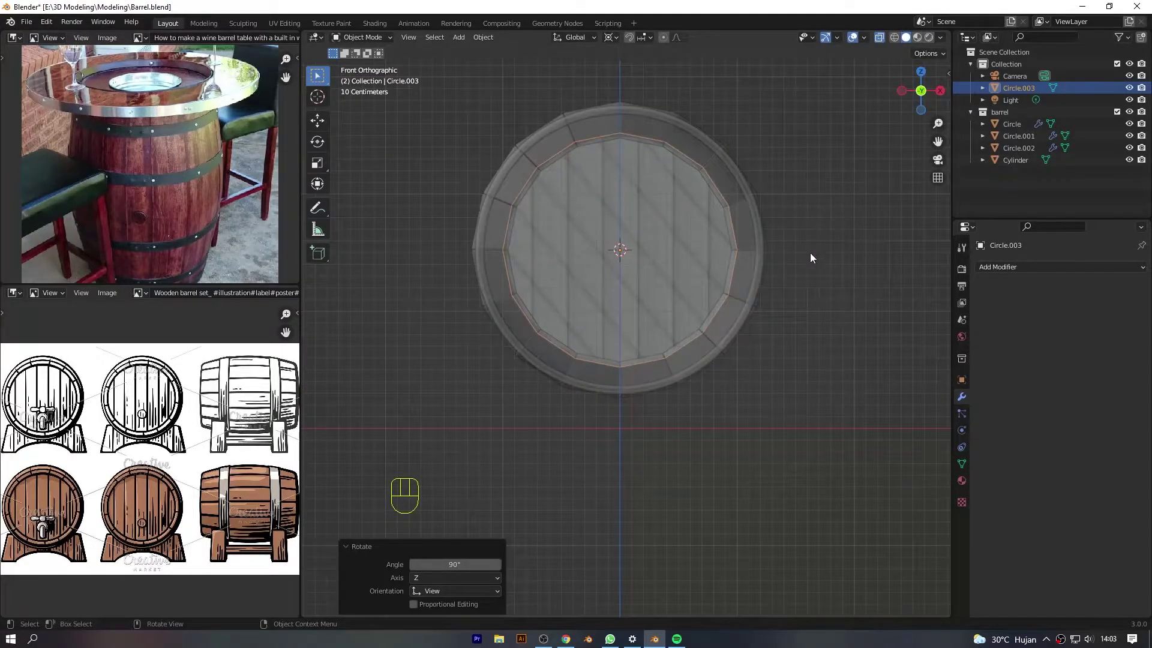
key("s")
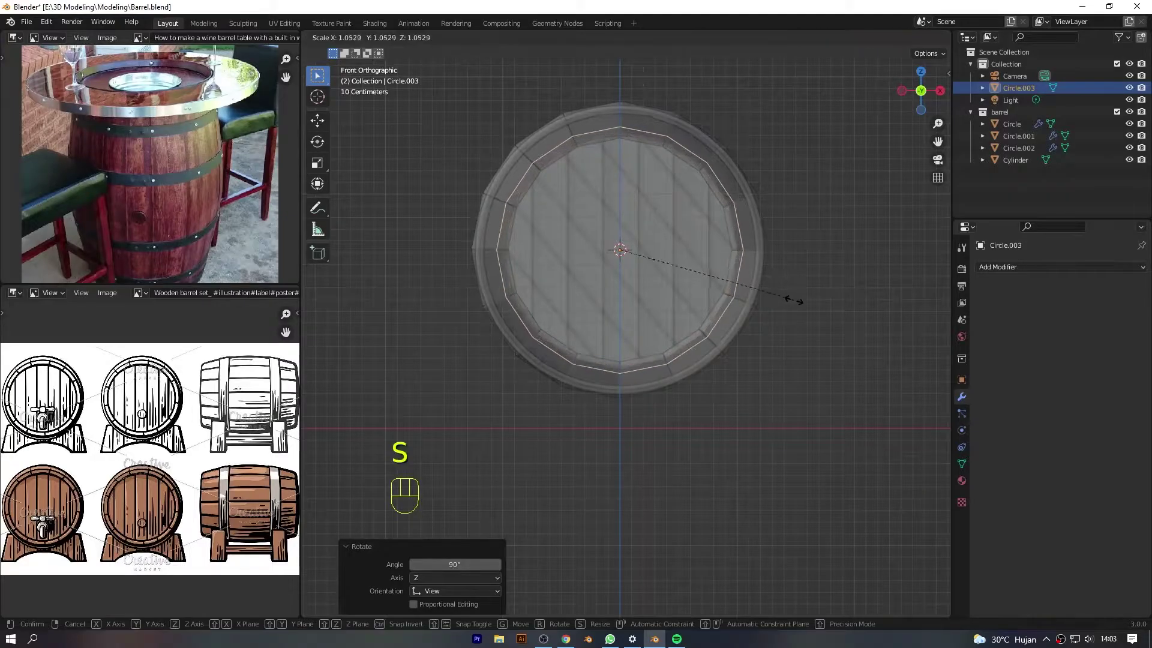
left_click(826, 316)
Delete the circle's upper vertices, keeping only the lower arc that follows the barrel's underside.
key("Tab")
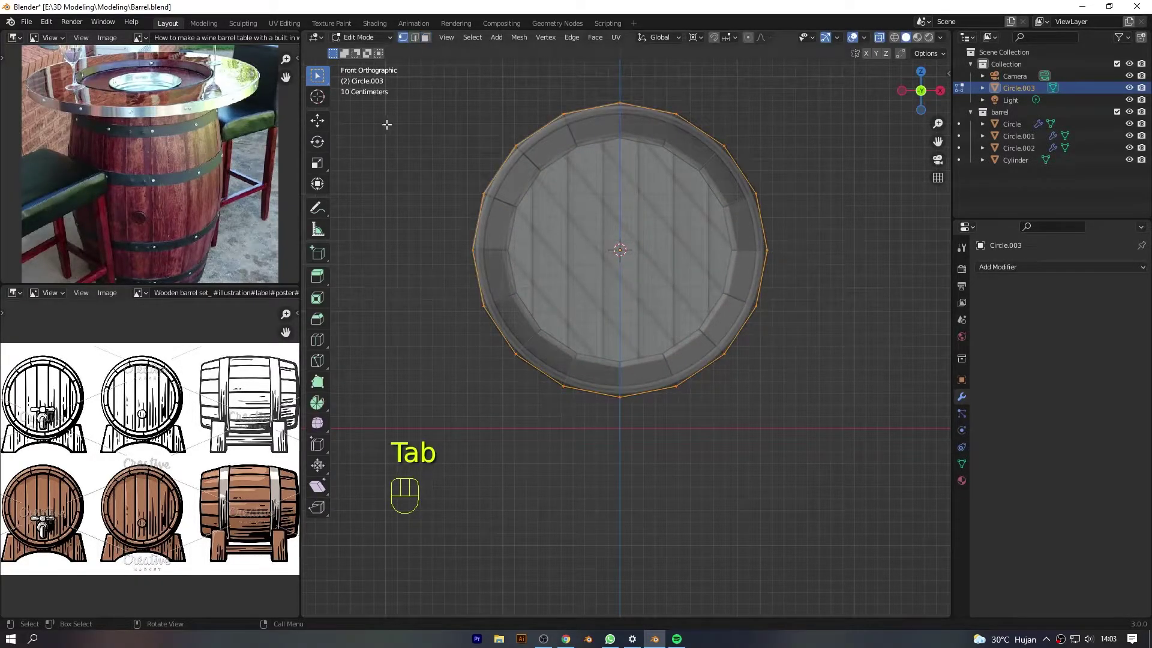
scroll(386, 125, "down", 1)
left_click_drag(410, 99, 864, 334)
key("x")
left_click(863, 307)
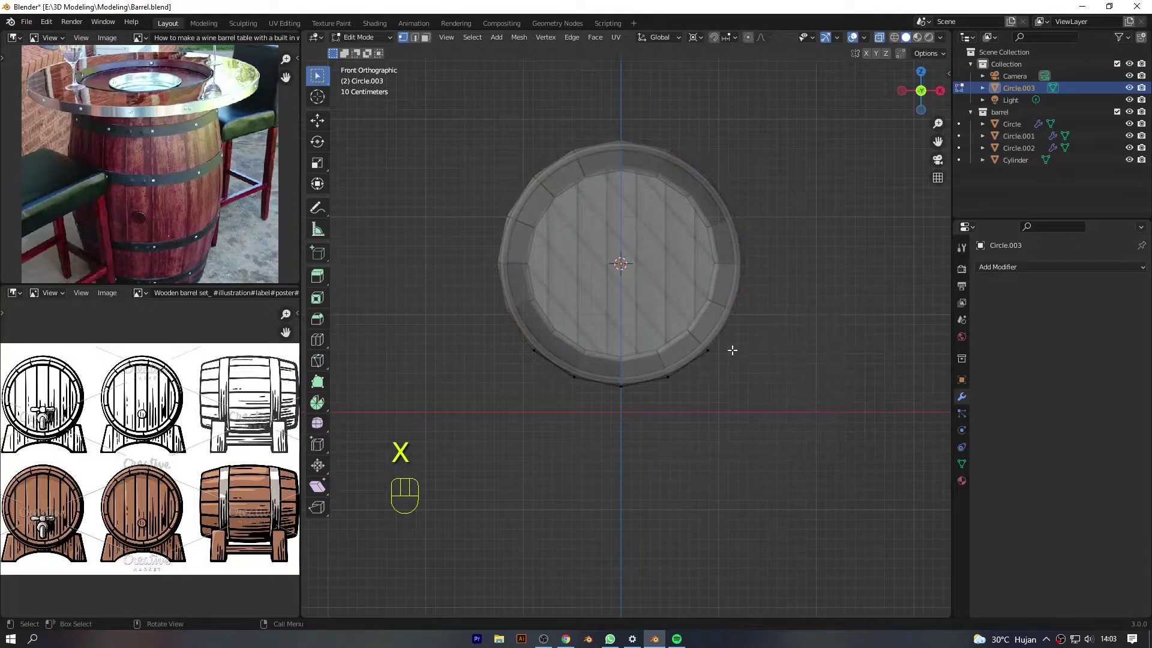
Extrude the whole remaining arc about 0.36 m straight down along Z.
left_click(716, 351)
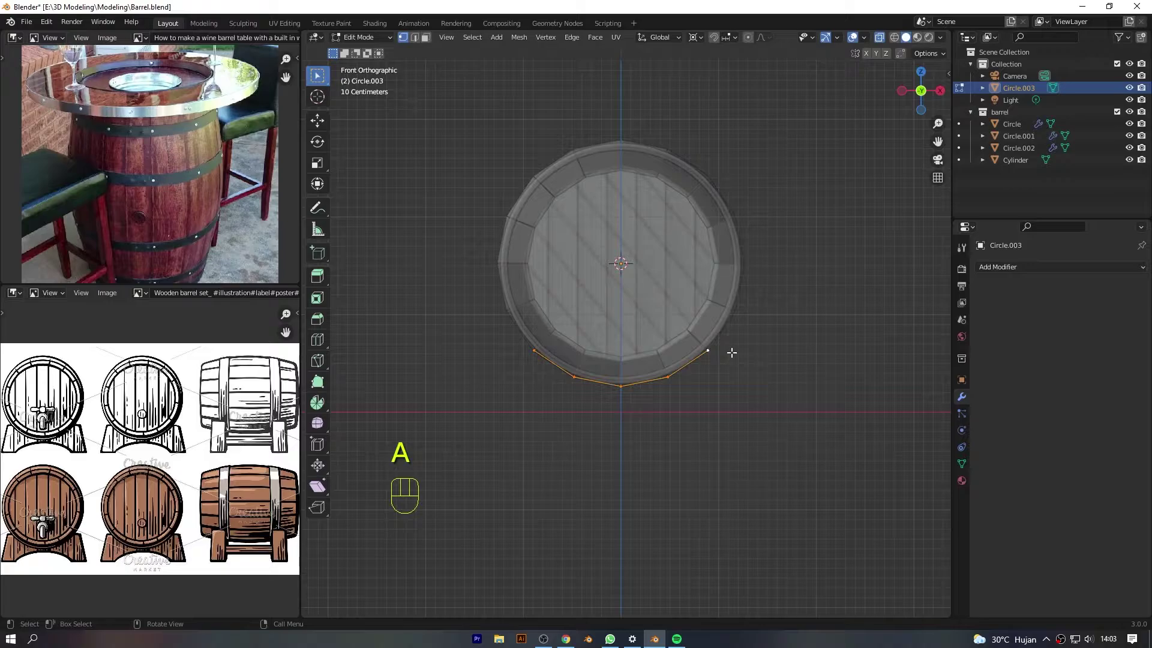
key("e")
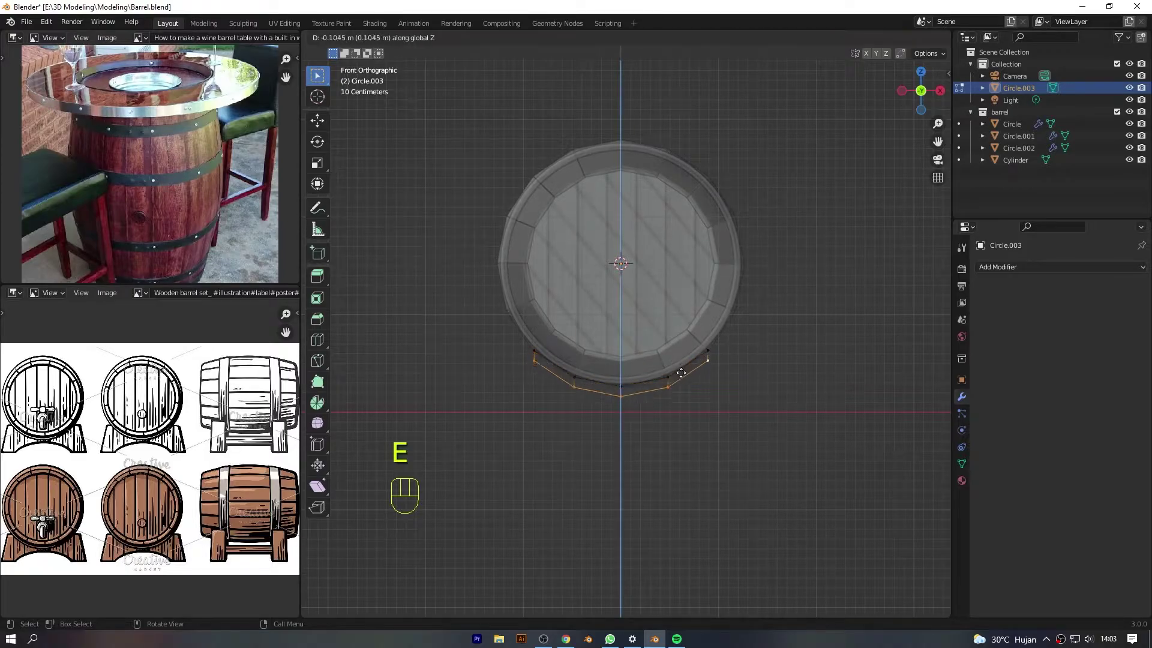
left_click(681, 395)
Flatten the extruded lower edge with a Z scale of 0 and move it down to the ground line.
key("s")
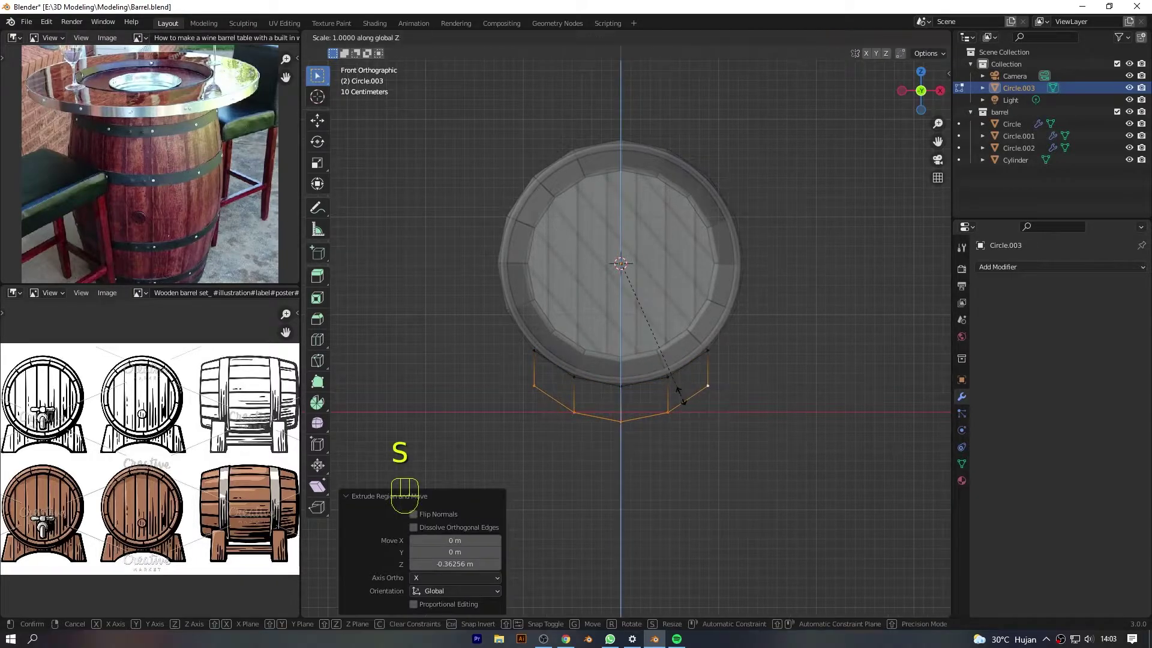
key("z")
key("0")
left_click(681, 396)
key("g")
key("z")
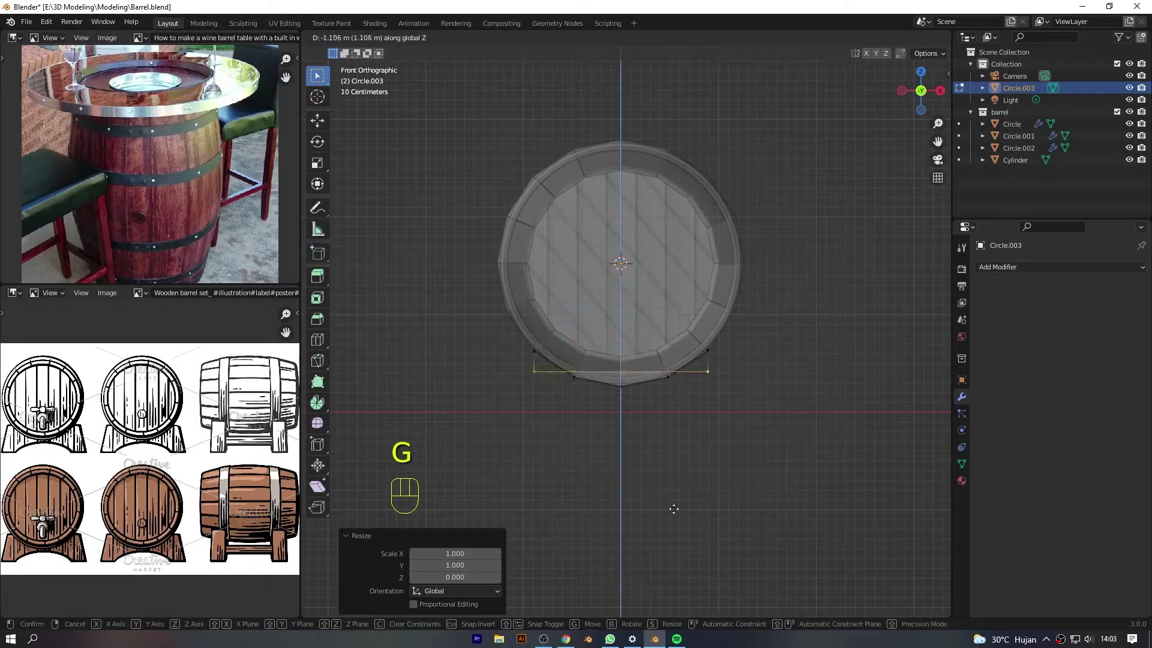
left_click(671, 546)
Extrude the stand profile's two outer vertical edges and scale them outward along X to widen both ends.
left_click(532, 385)
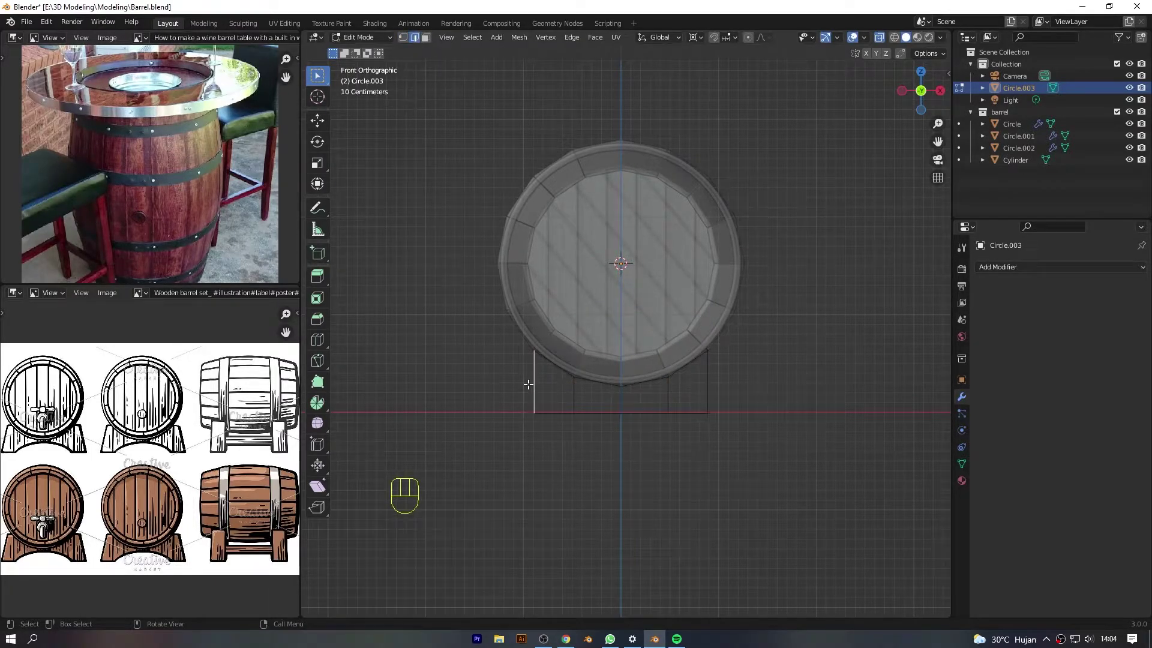
left_click(709, 385, "shift")
key("e")
key("s")
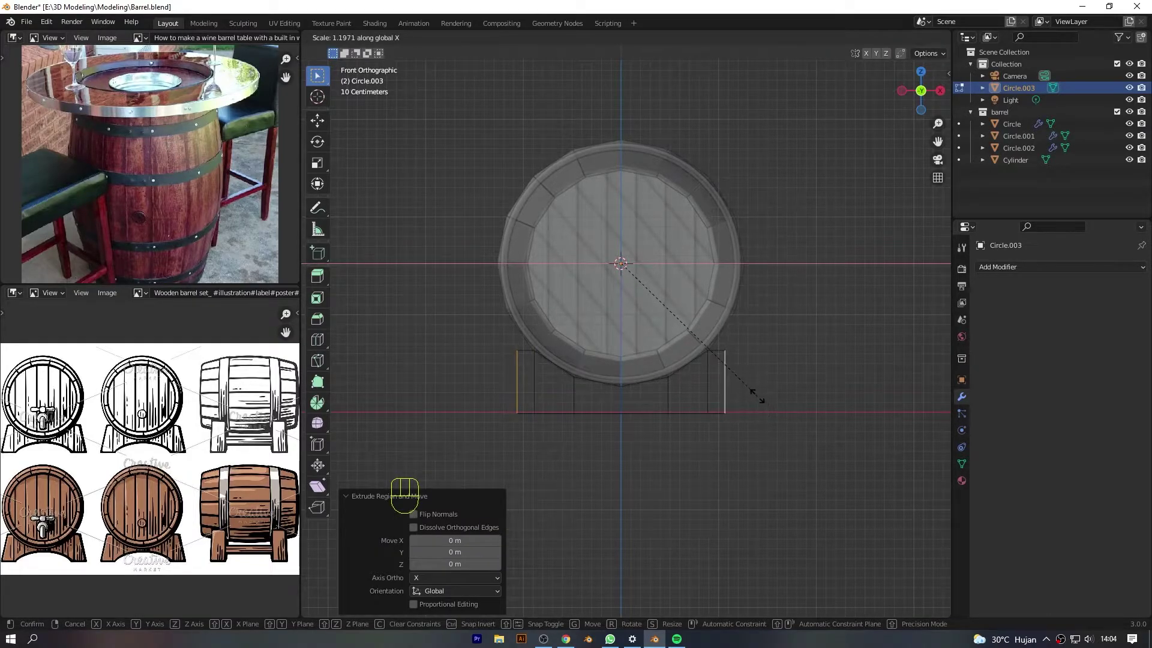
left_click(753, 391)
Scale the stand profile's bottom vertices by about 1.12 along X to flare the base, and return to Object Mode.
left_click_drag(375, 358, 822, 516)
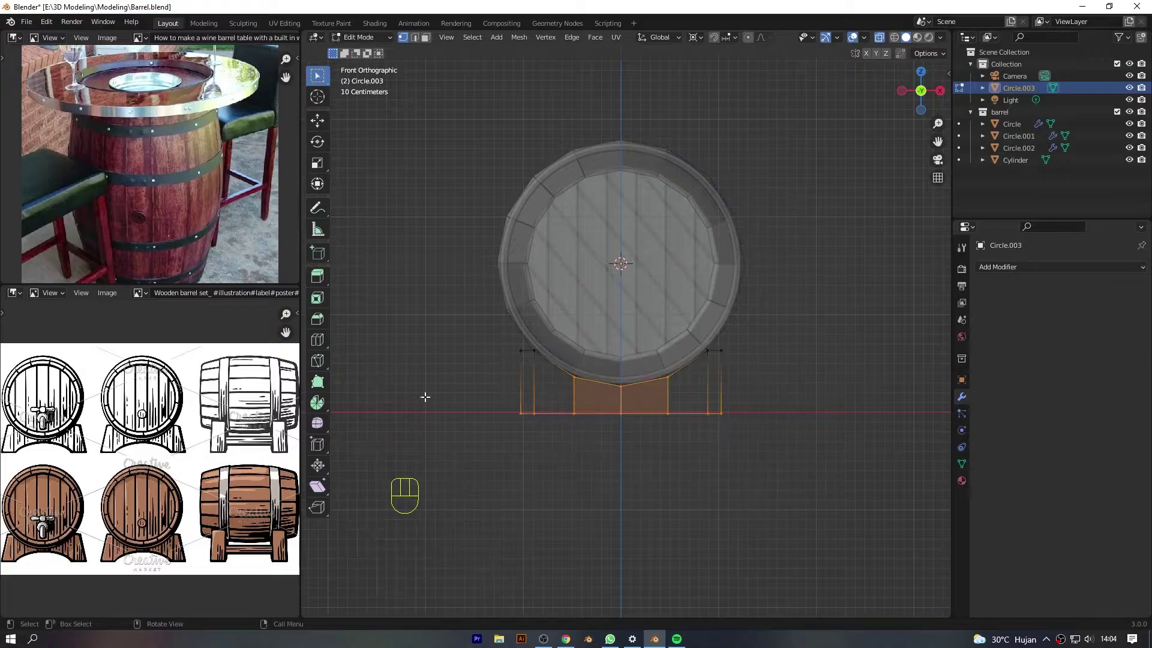
left_click_drag(416, 391, 851, 510)
key("s")
key("x")
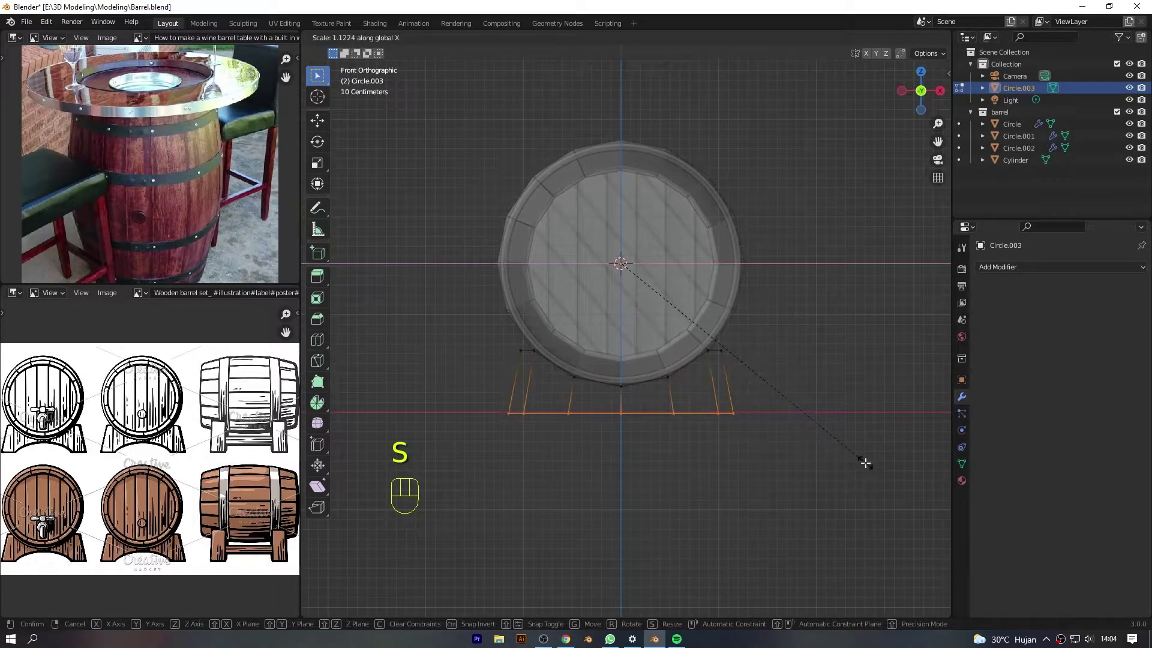
left_click(864, 462)
key("Tab")
left_click_drag(921, 90, 711, 370)
key("KP_1")
left_click(696, 372)
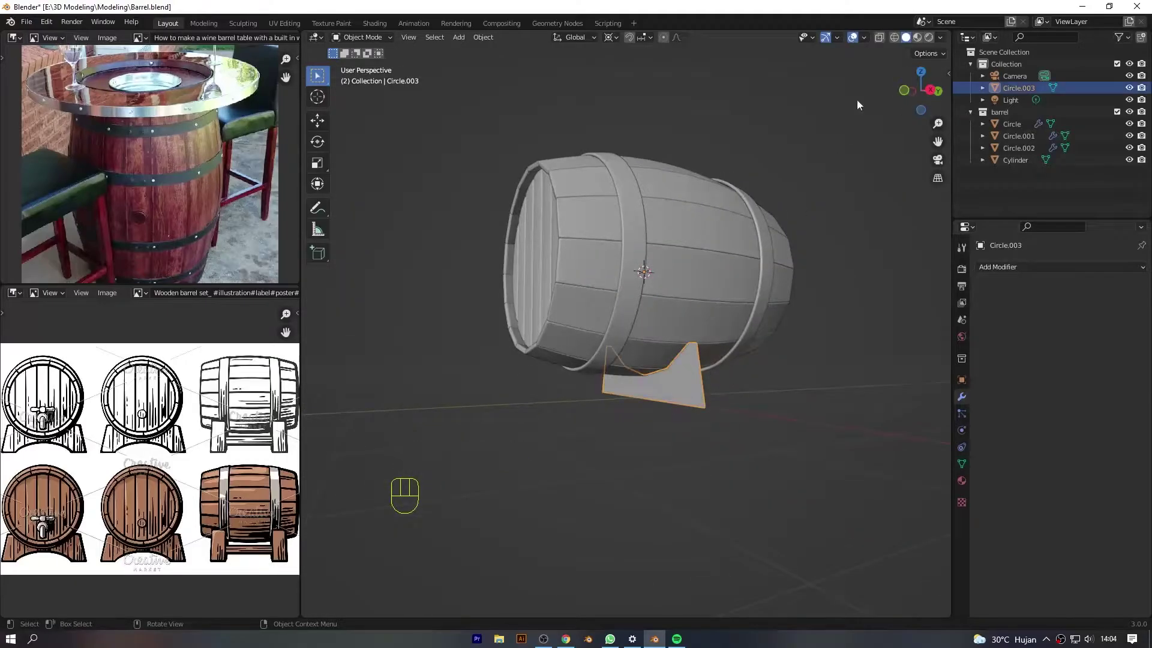
left_click_drag(920, 90, 938, 101)
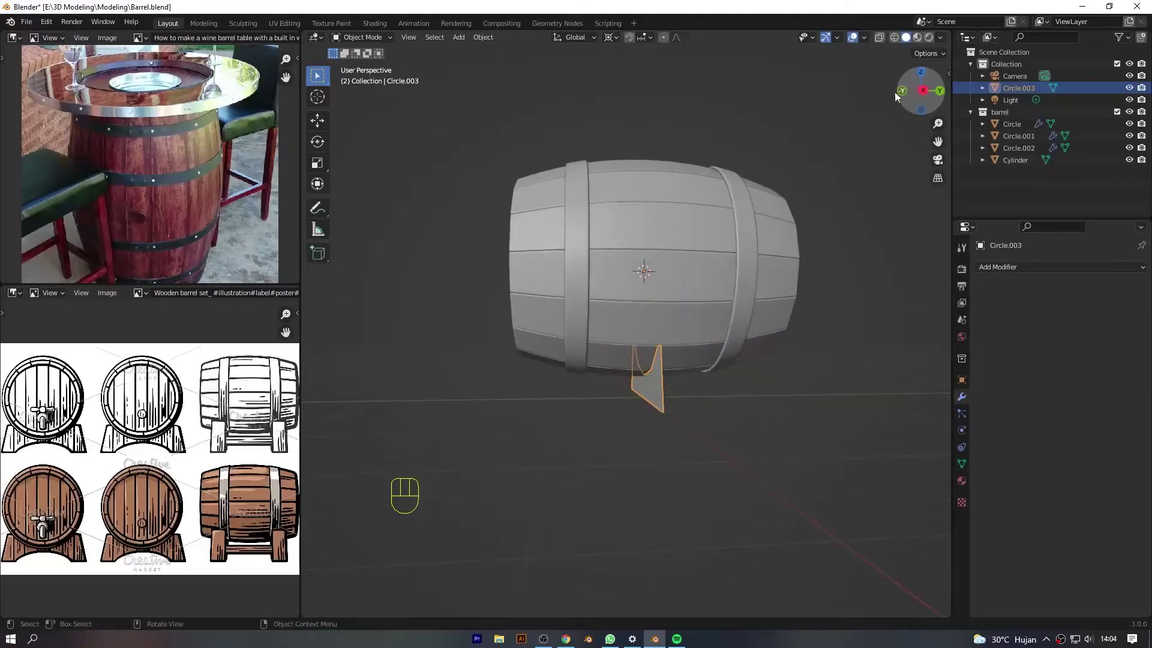
left_click(1014, 267)
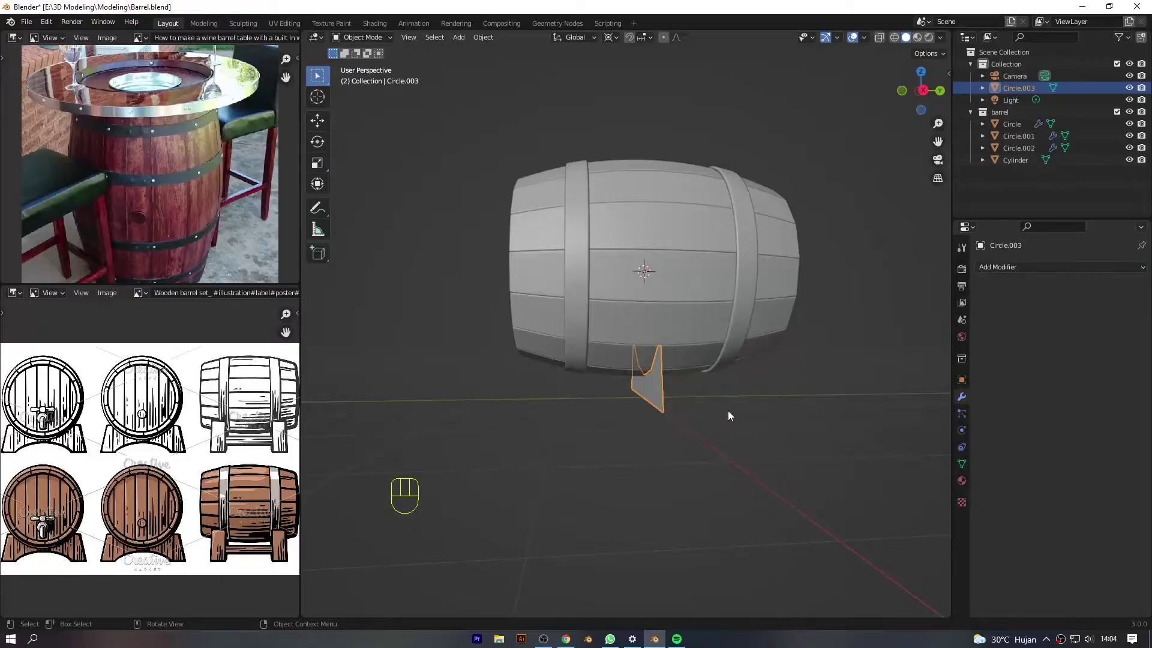
key("alt+F9")
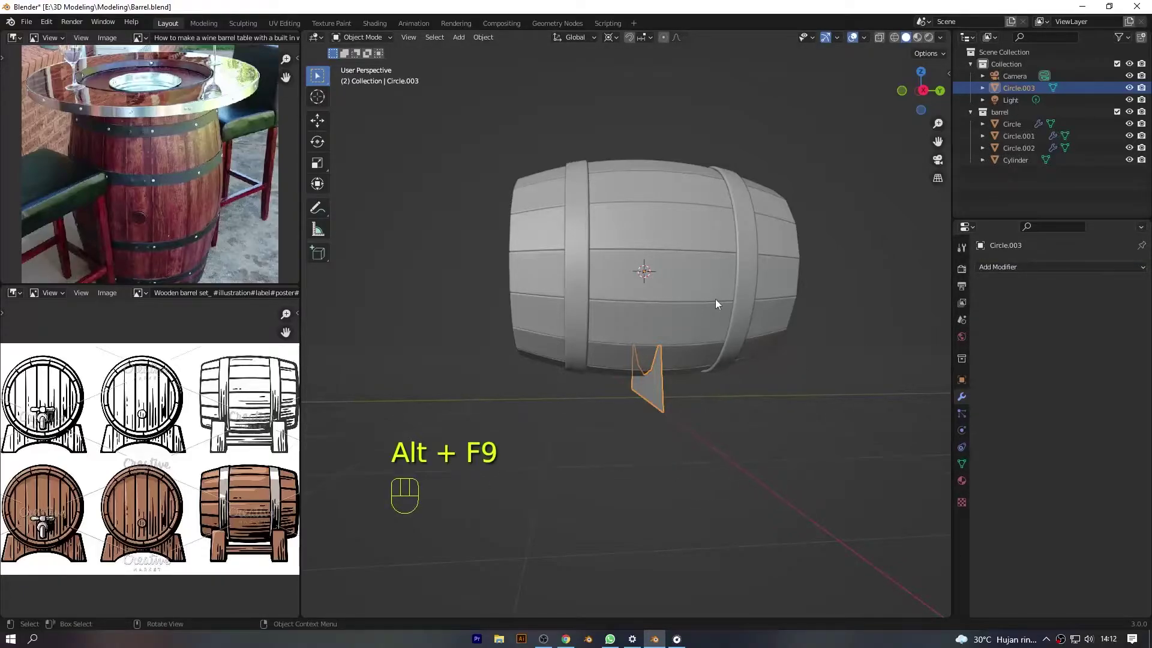
Move the entire stand profile mesh about -0.95 m along Y, placing it under the barrel's front hoop.
key("KP_1")
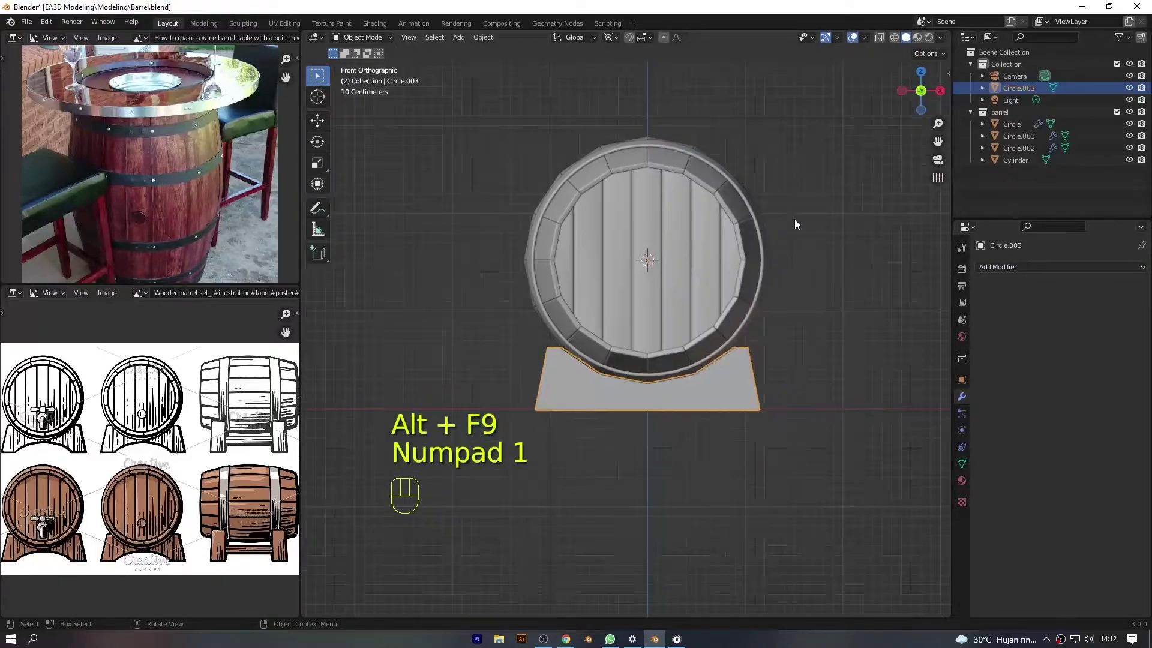
left_click(940, 91)
key("Tab")
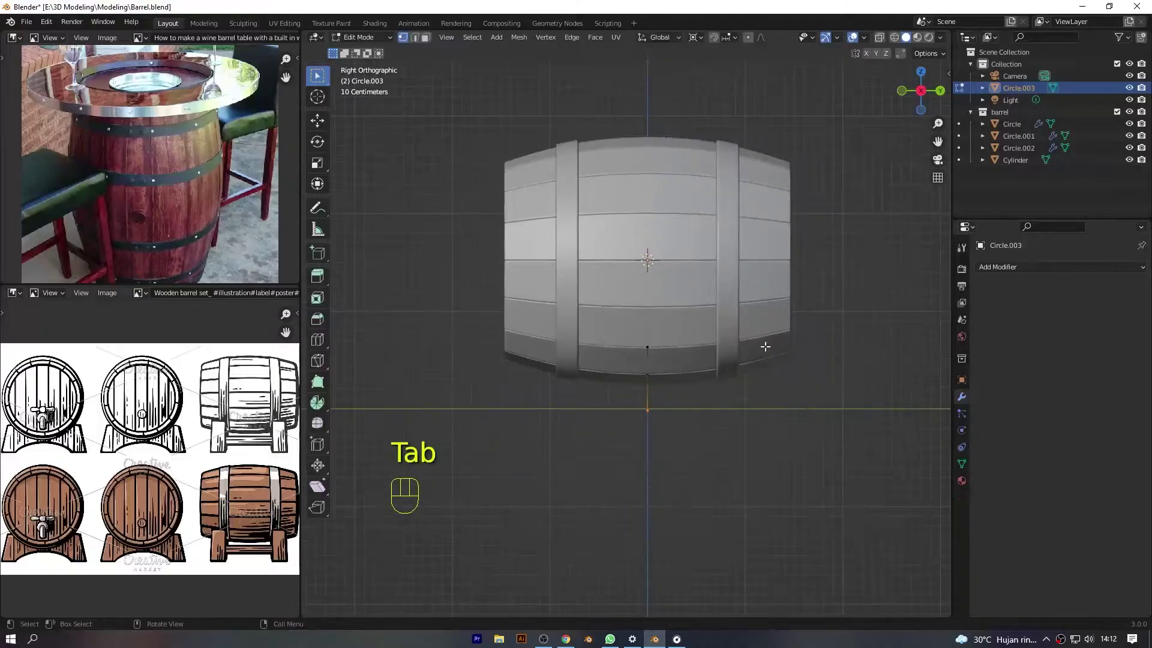
key("a")
key("g")
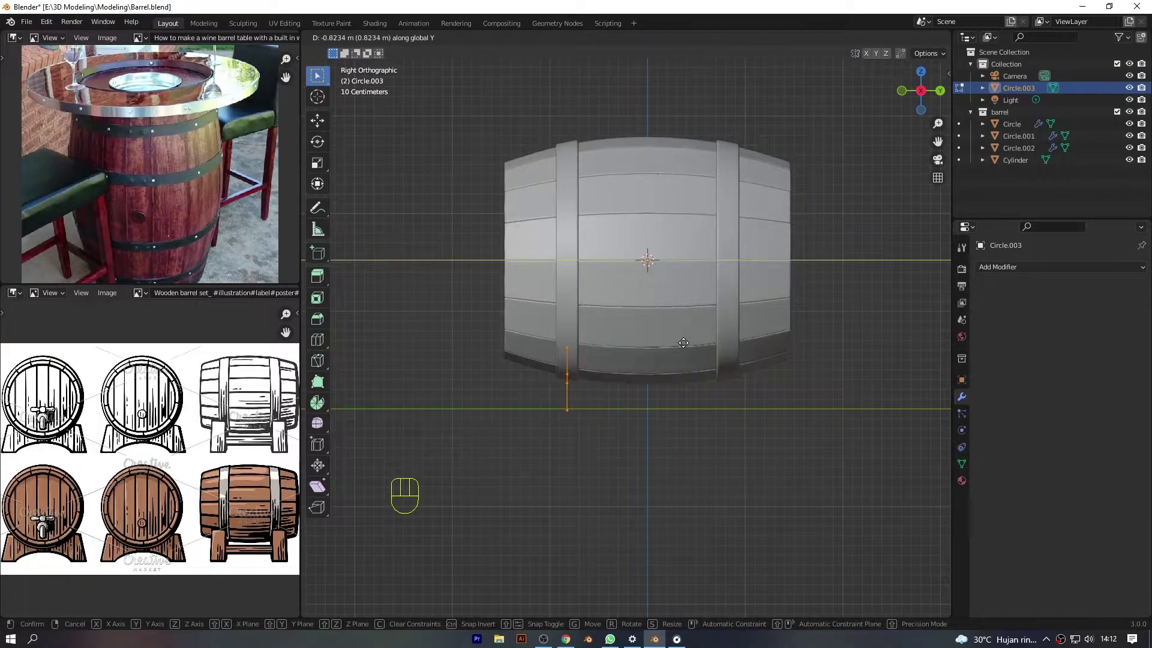
left_click(673, 341)
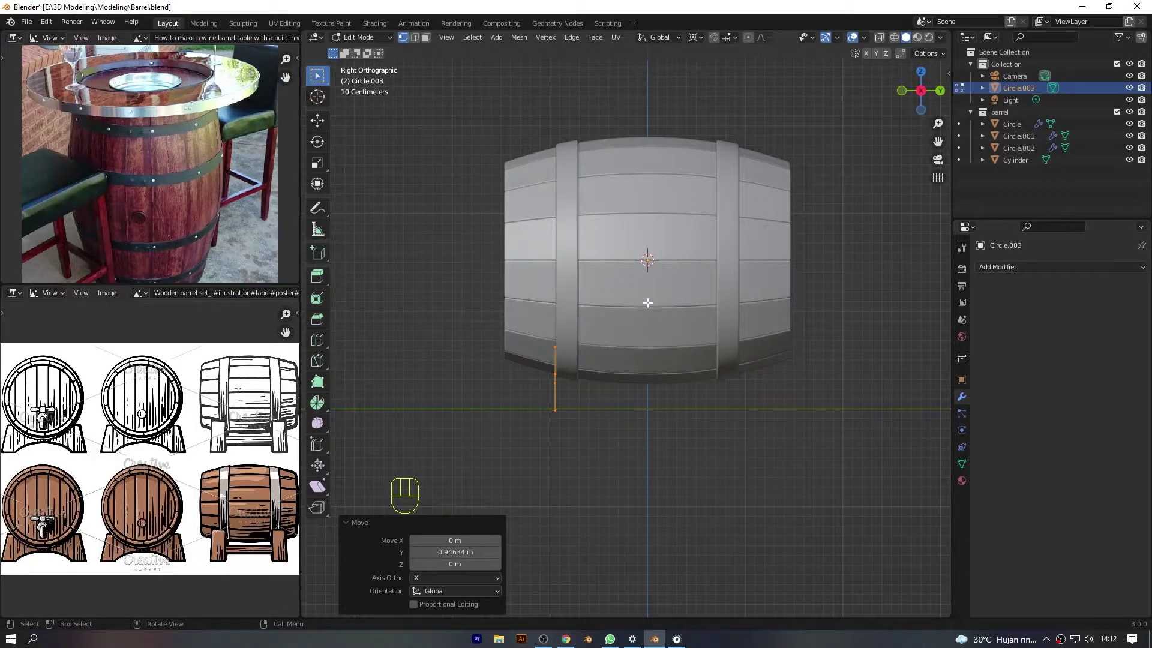
Select the stand's upper arc vertices through X-ray in the front view and lower them slightly along Z.
left_click(902, 90)
scroll(802, 236, "up", 3)
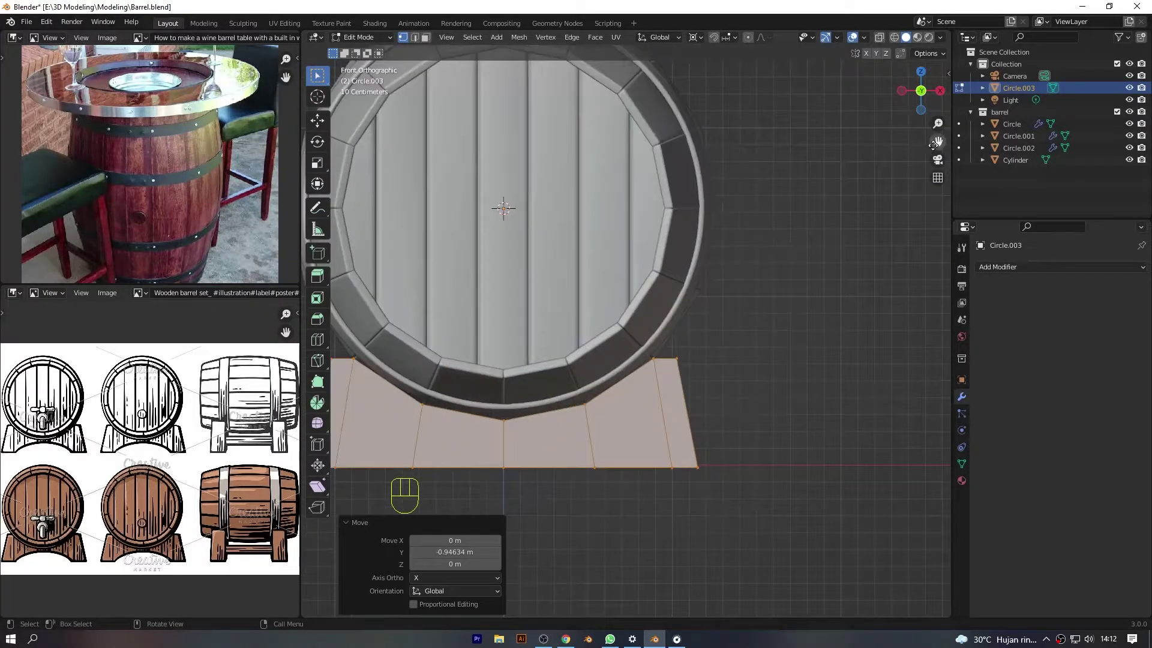
left_click_drag(935, 143, 1070, 86)
key("alt+z")
left_click_drag(474, 273, 793, 365)
key("g")
key("z")
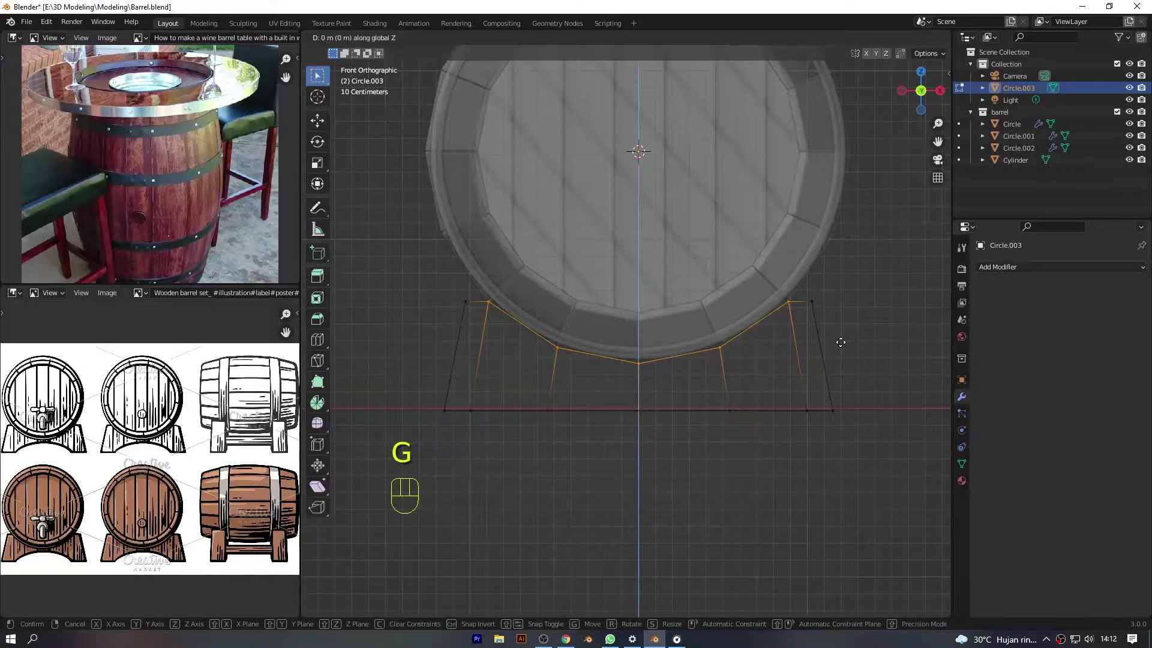
left_click(841, 344)
key("Tab")
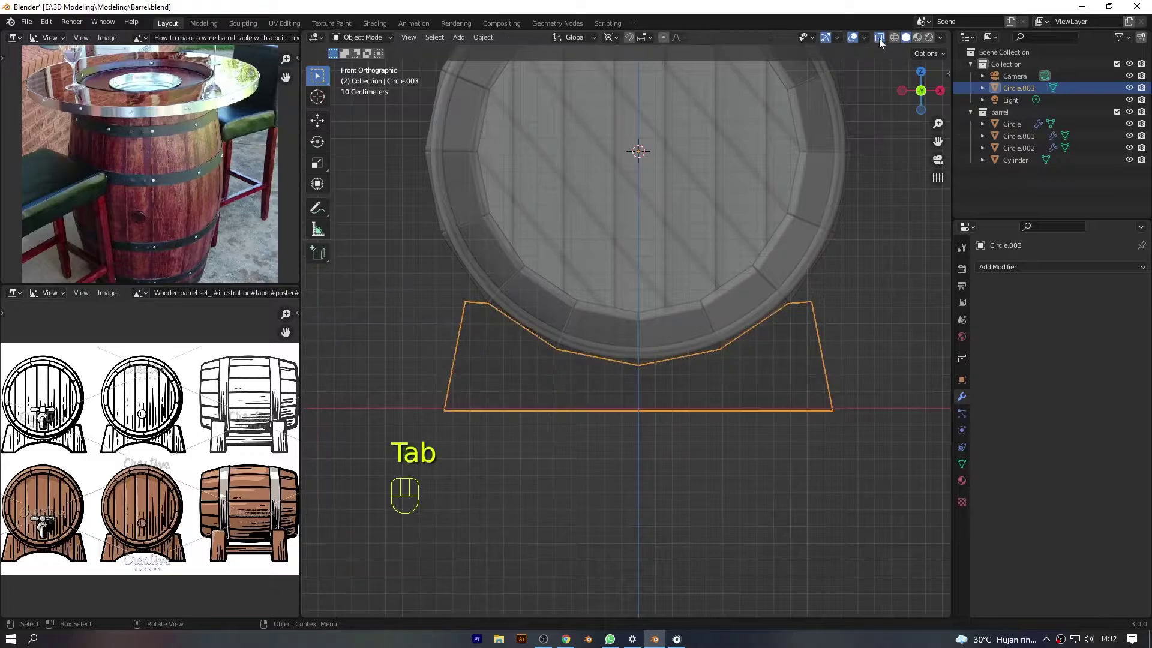
Turn off X-ray and add a Subdivision Surface modifier with viewport level 3 to the stand profile.
left_click(879, 39)
scroll(809, 294, "up", 3)
scroll(830, 309, "down", 2)
left_click(997, 266)
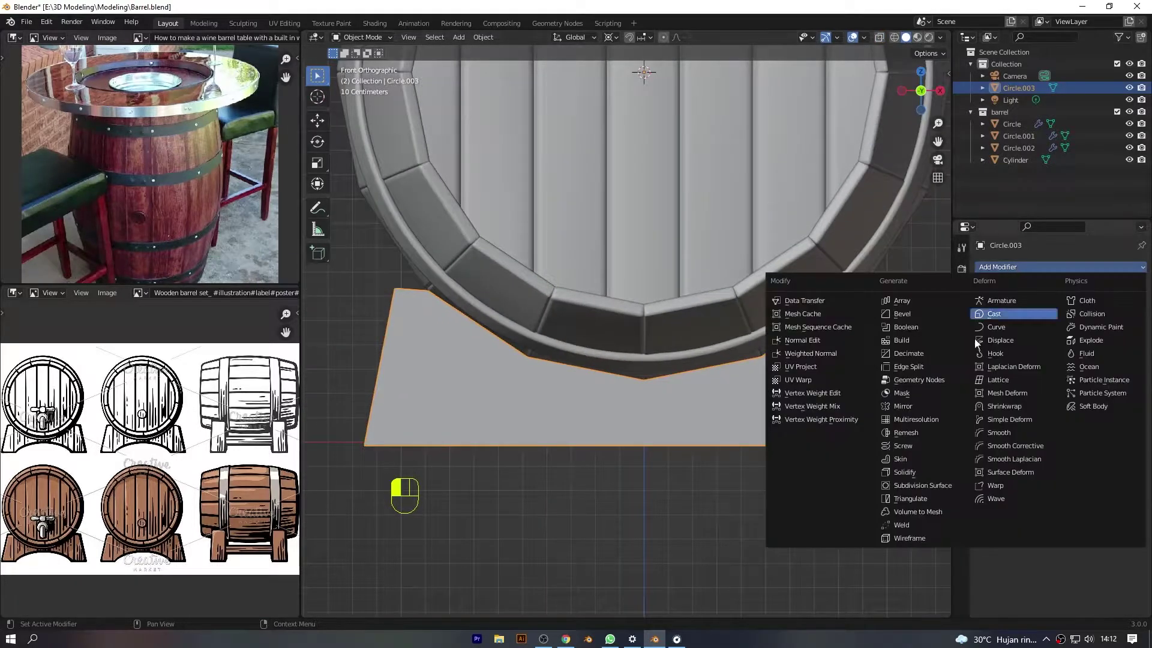
left_click(882, 481)
key("ctrl+3")
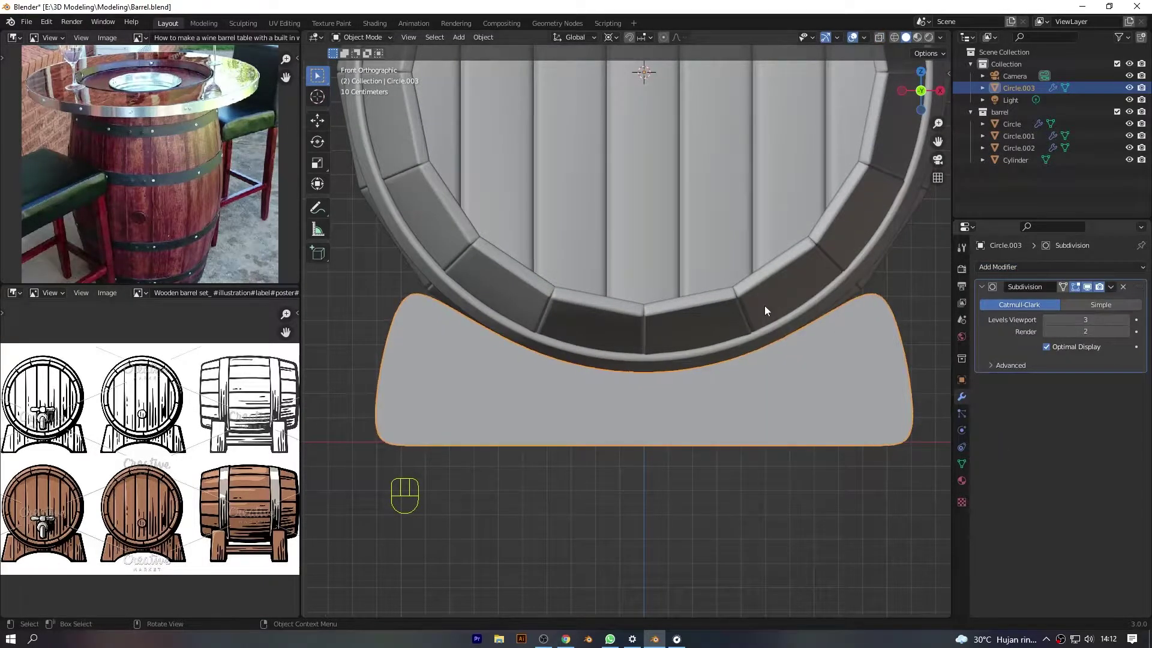
Nudge the three lowest vertices of the stand's arc slightly along Z to fit the barrel's underside.
key("Tab")
key("alt+z")
left_click_drag(508, 337, 790, 421)
key("g")
key("z")
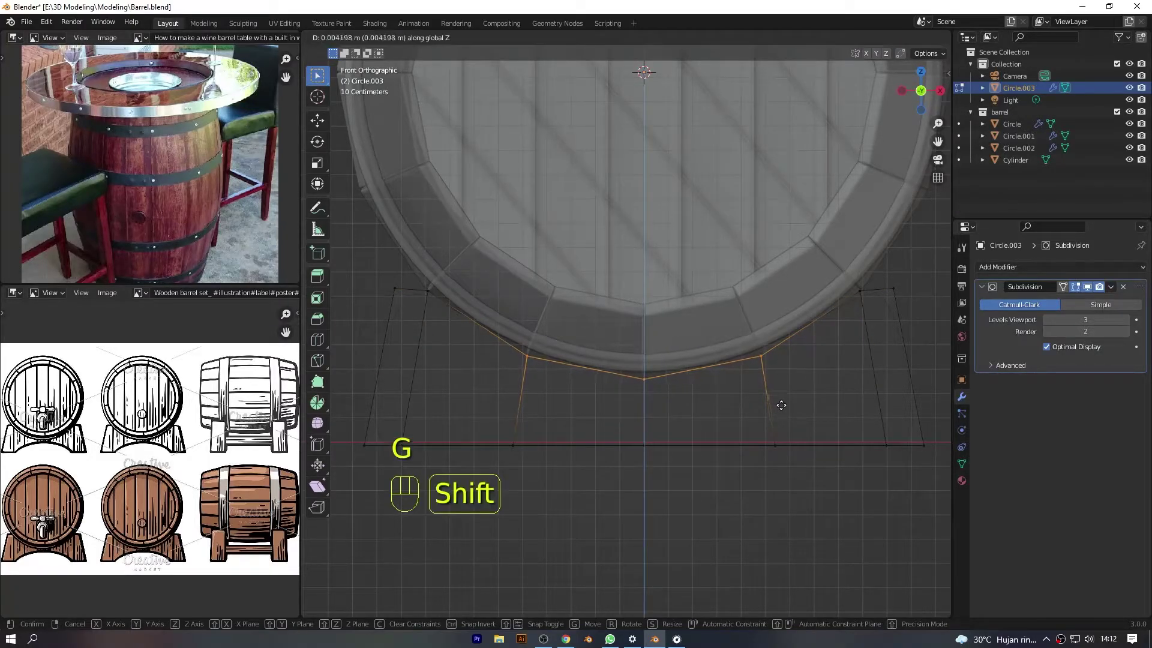
left_click(787, 410)
key("Tab")
scroll(848, 180, "down", 4)
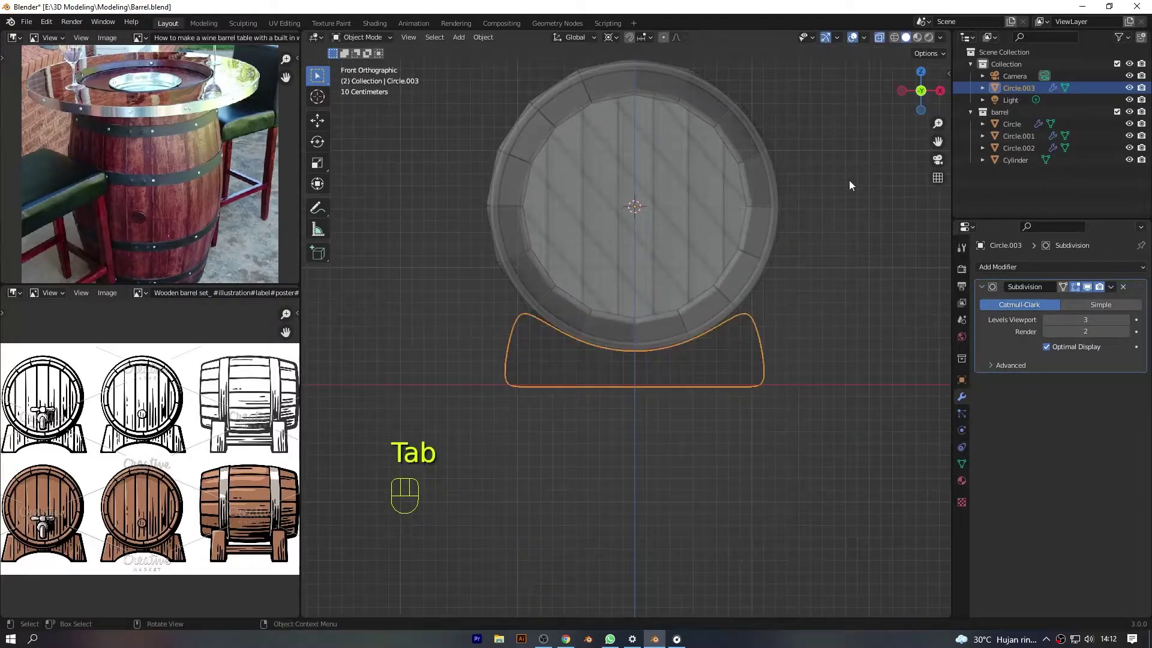
Turn off X-ray and examine the selected stand profile beneath the front hoop in a close side perspective.
left_click(880, 38)
left_click(885, 81)
left_click_drag(924, 96, 789, 112)
scroll(676, 330, "up", 2)
left_click(652, 412)
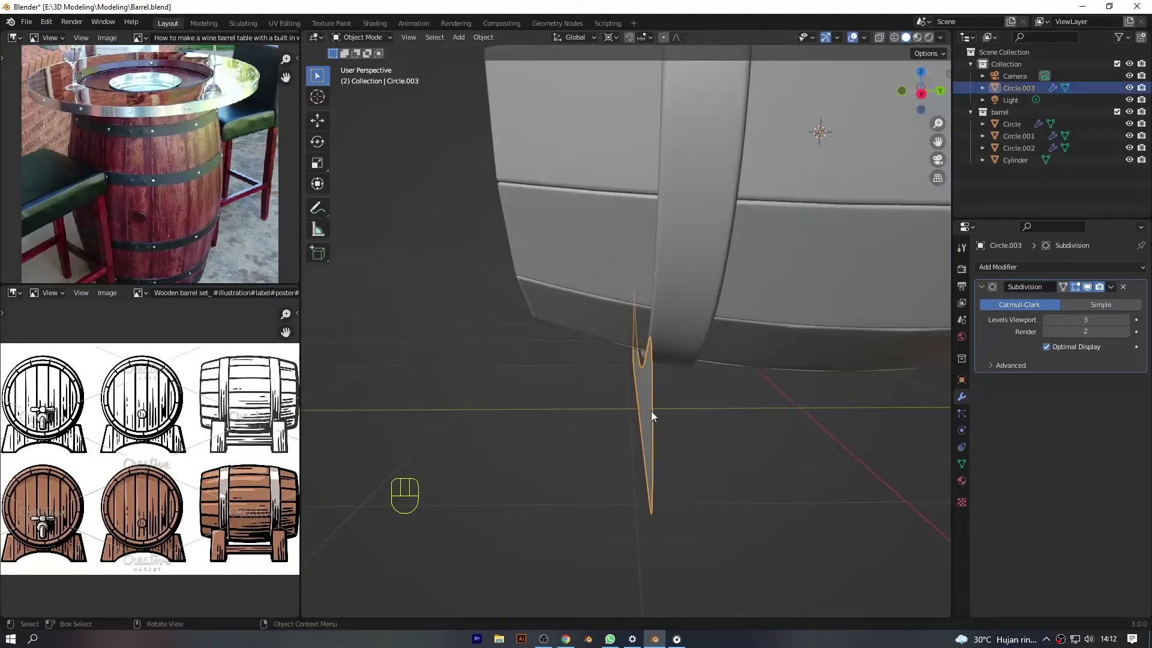
Add a Solidify modifier with a thickness of -0.22 m to the stand profile and shade it smooth.
scroll(651, 412, "up", 2)
left_click(997, 266)
left_click(911, 472)
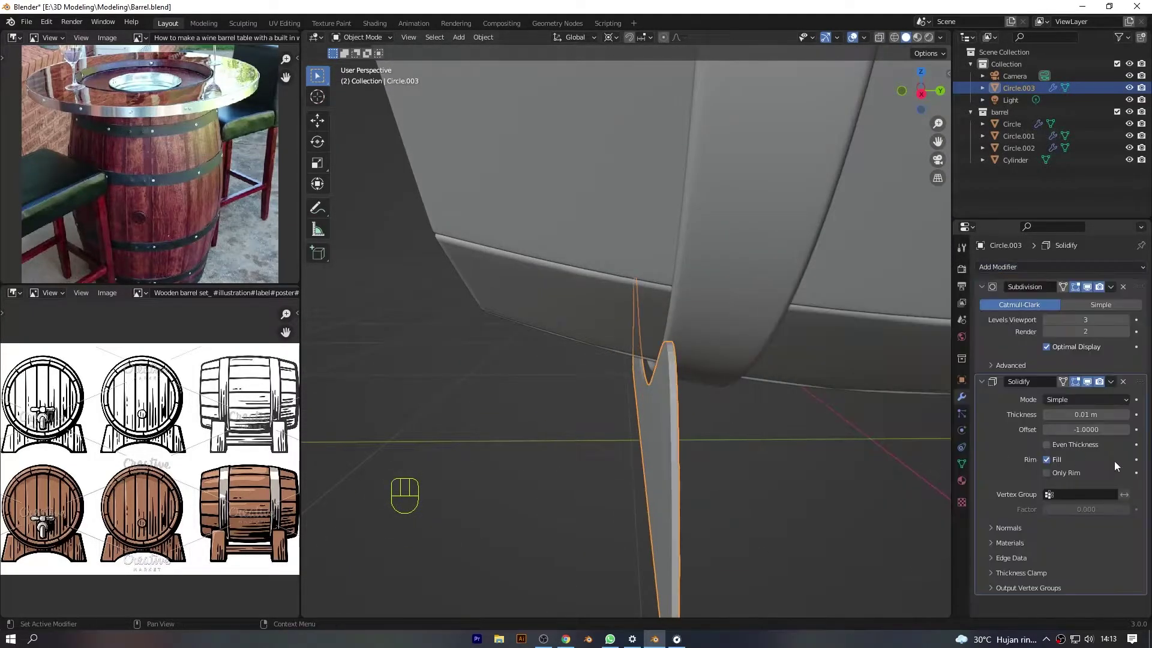
left_click_drag(1086, 414, 1038, 414)
right_click(806, 377)
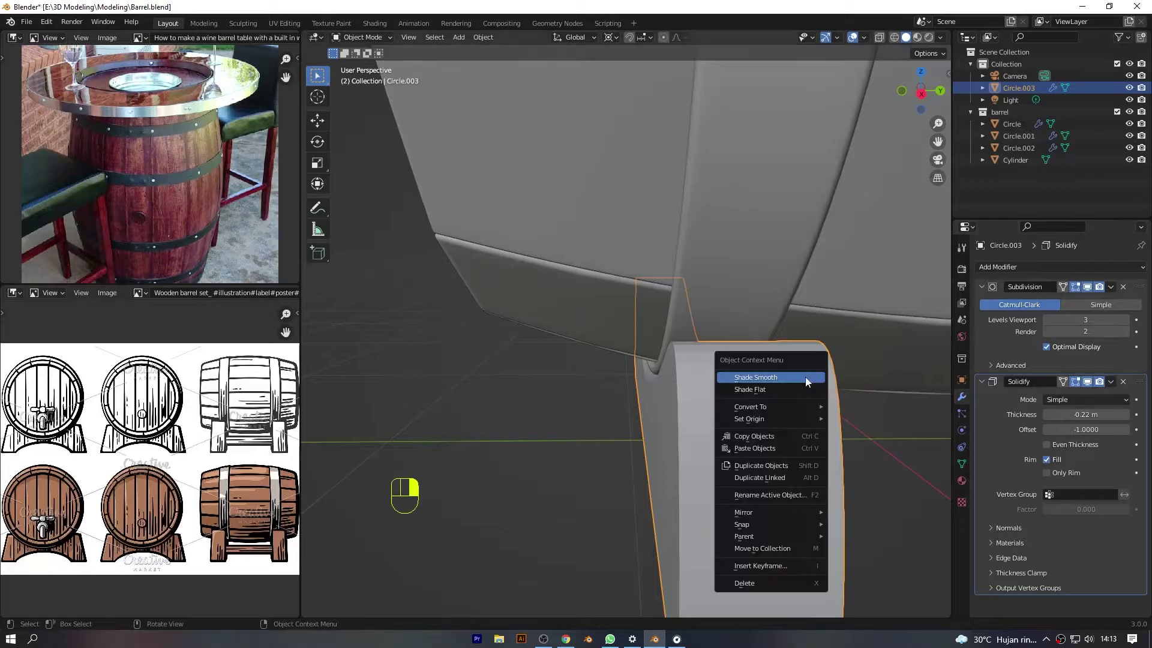
left_click(805, 375)
Raise the stand's entire mesh about 0.037 m along Z in the front view.
scroll(807, 384, "down", 7)
left_click(811, 436)
left_click_drag(918, 92, 1044, 54)
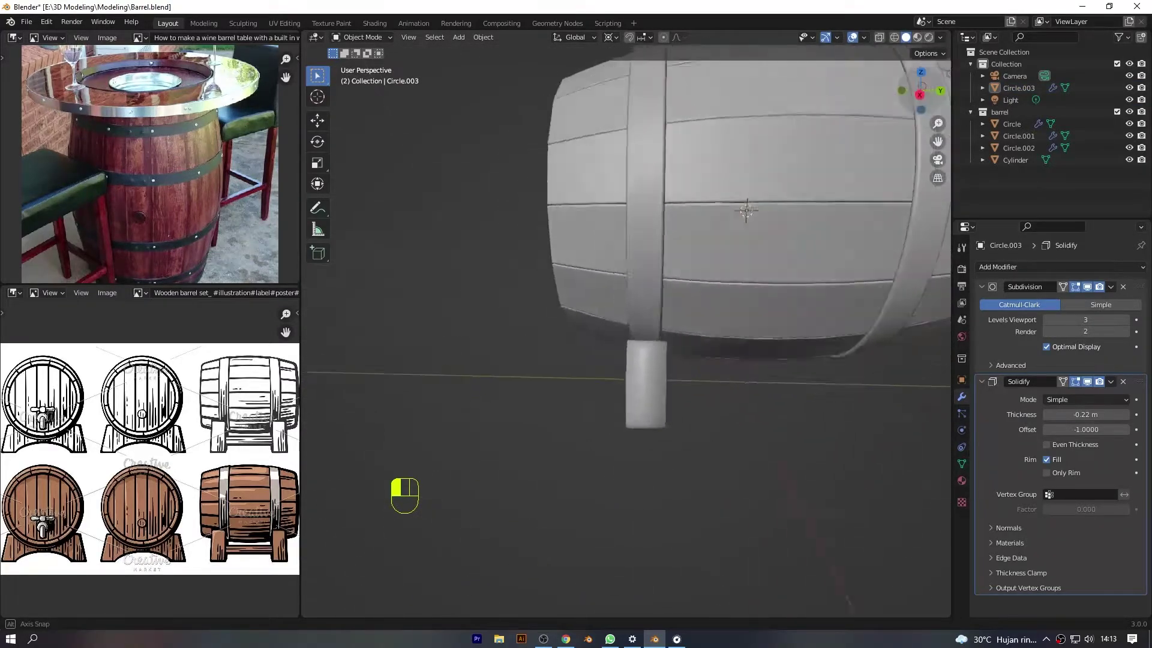
key("KP_1")
key("Tab")
key("a")
key("g")
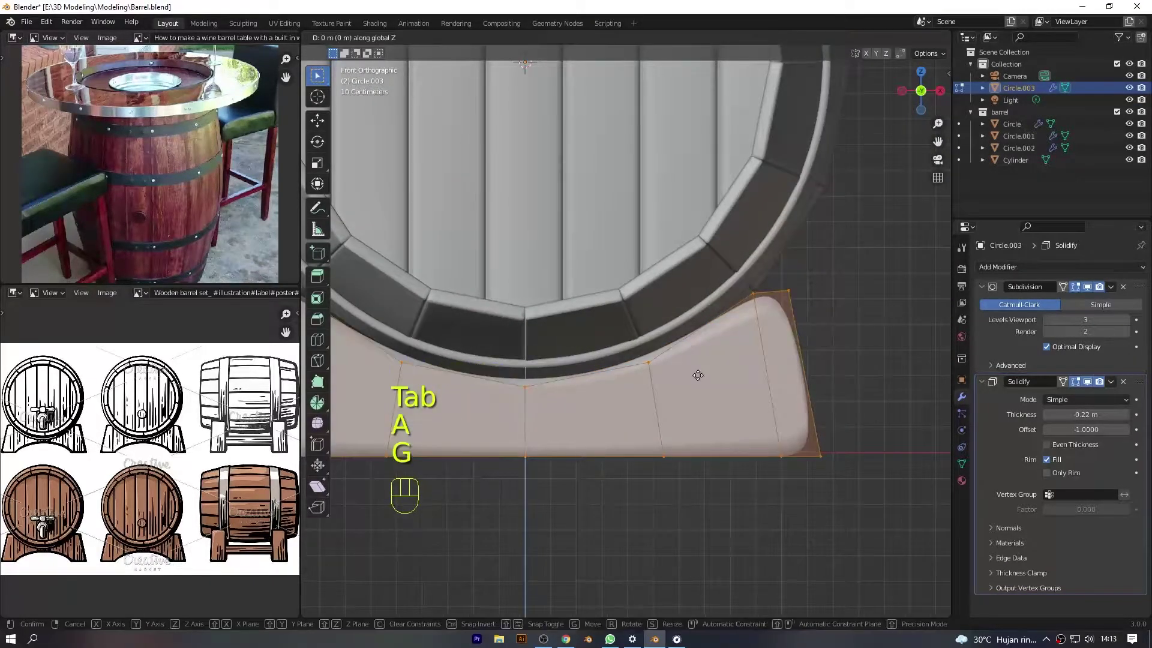
left_click(719, 280)
scroll(758, 300, "down", 5)
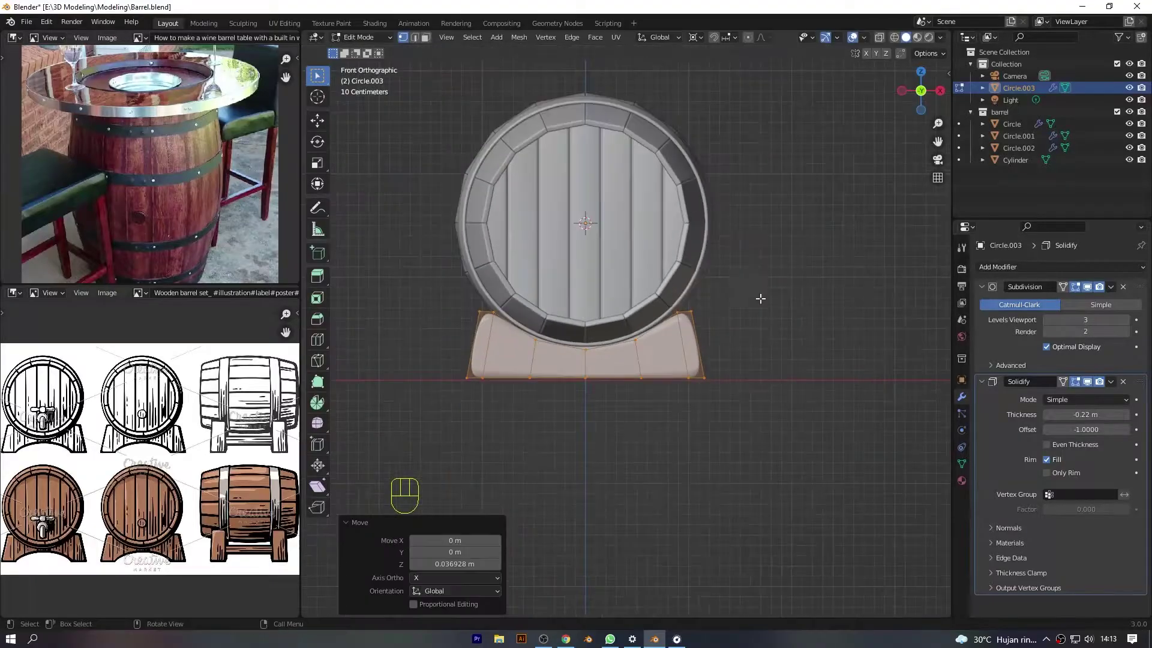
Add a Bevel modifier with an amount of 0.12 m to the stand.
key("Tab")
left_click_drag(921, 90, 900, 99)
left_click_drag(921, 90, 999, 105)
scroll(631, 329, "up", 2)
left_click(1010, 268)
left_click(921, 313)
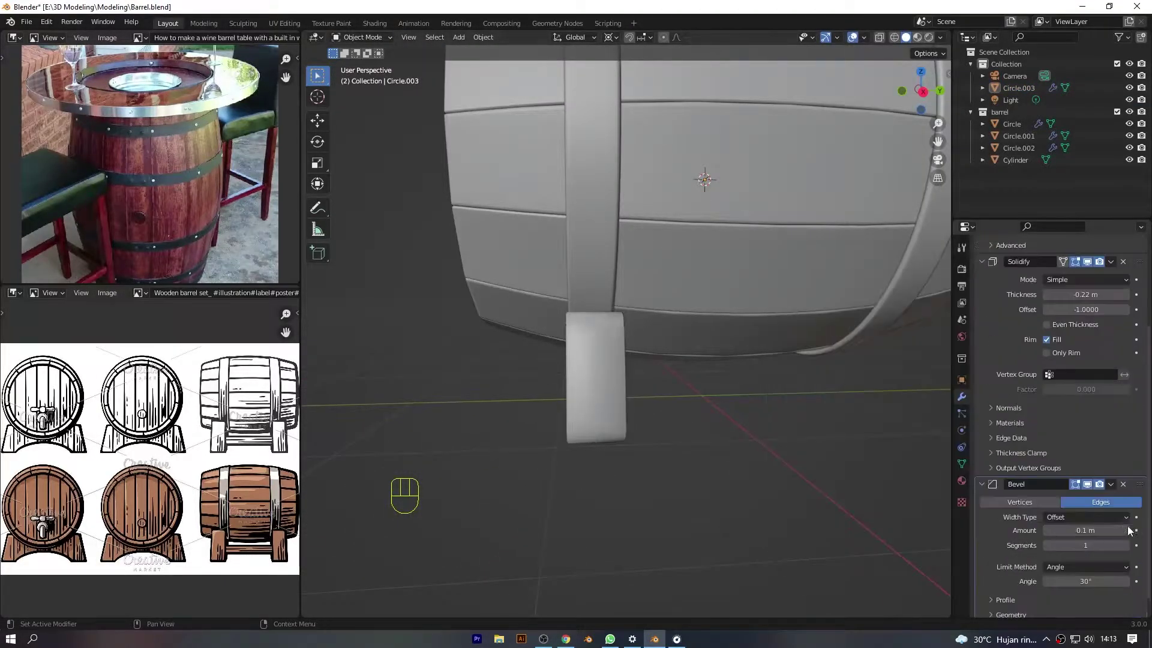
scroll(1116, 504, "down", 2)
left_click_drag(921, 91, 1011, 69)
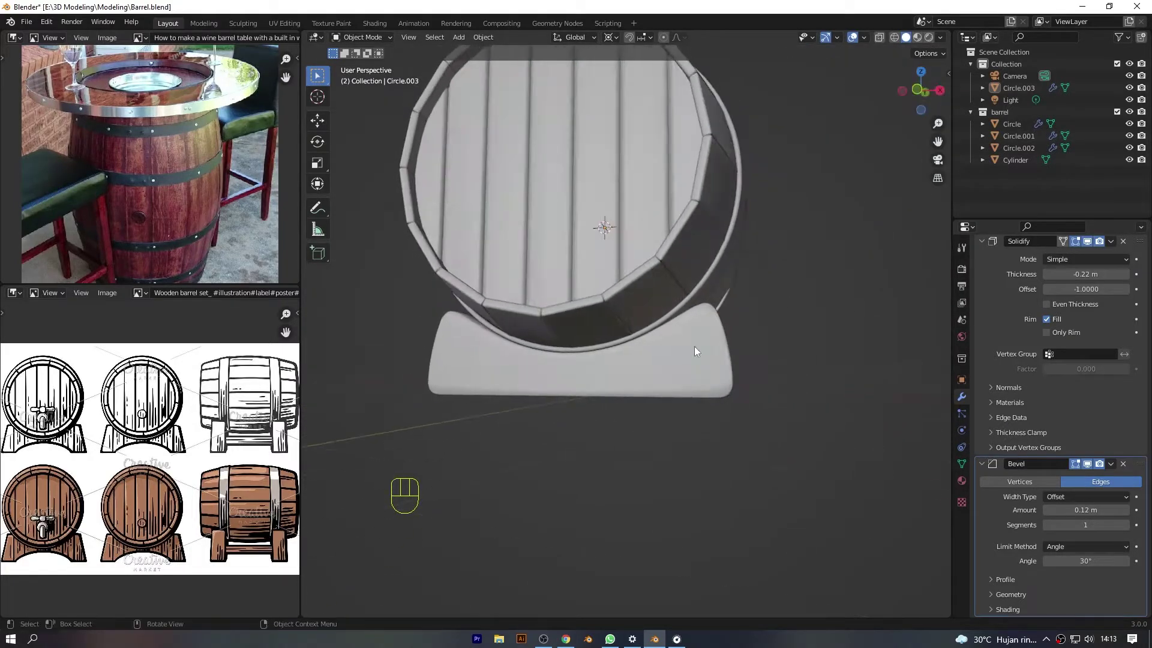
Select the edges along the stand's outer outline in edge mode with X-ray on in the front view.
key("KP_1")
right_click(689, 343)
left_click(689, 343)
scroll(660, 363, "down", 3)
left_click(660, 367)
right_click(660, 368)
left_click(653, 370)
key("Tab")
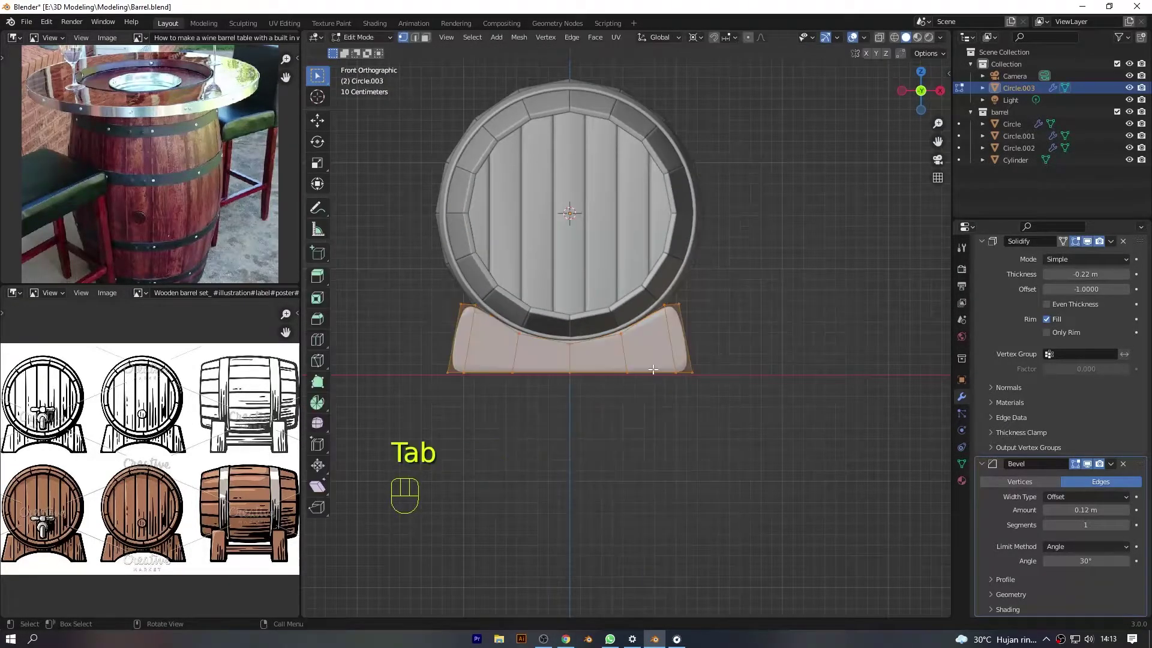
left_click(415, 38)
key("alt+z")
left_click(468, 305)
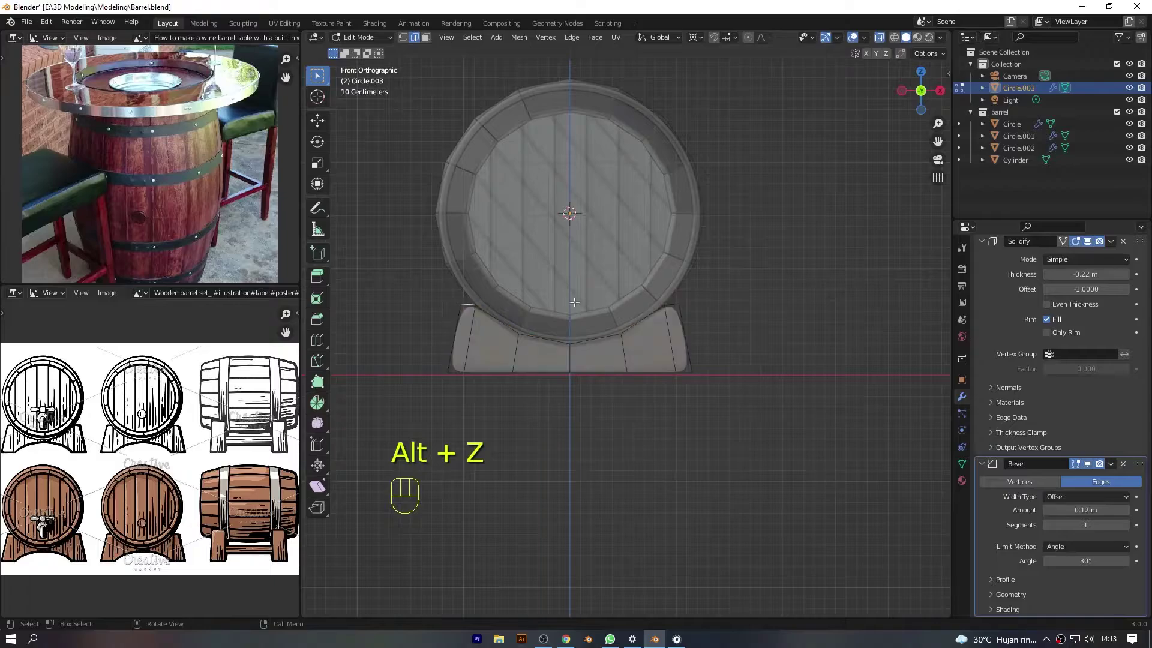
left_click(671, 302, "ctrl")
left_click(684, 370, "ctrl")
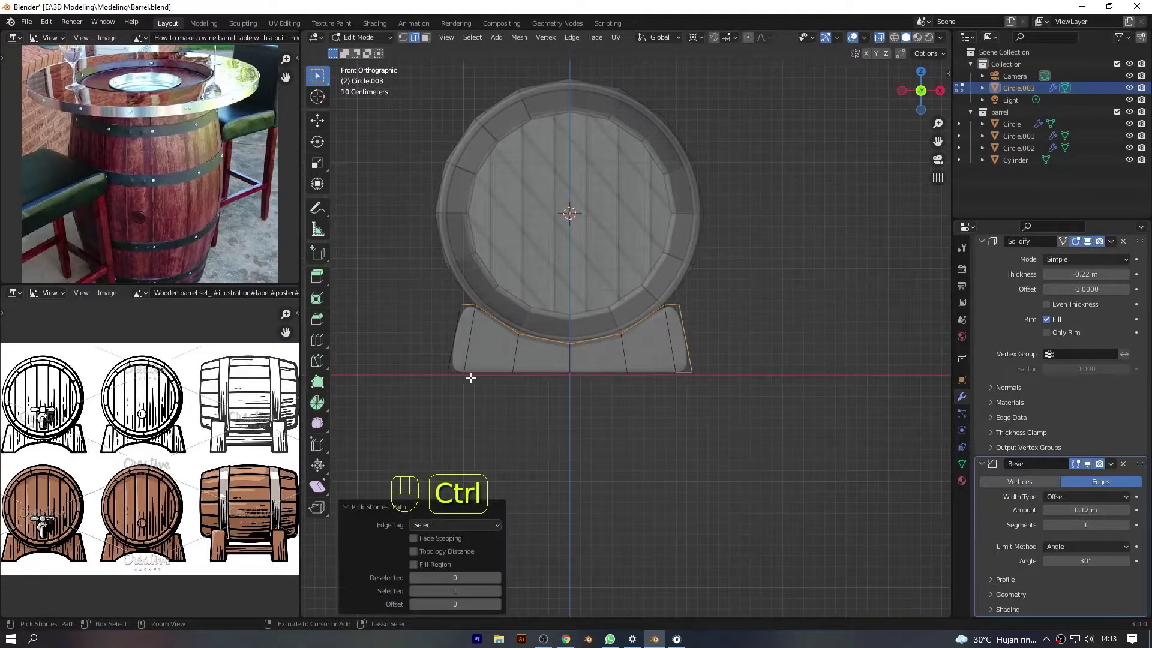
Set the outline edges' mean crease to 1.00 and return to Object Mode with X-ray off.
key("n")
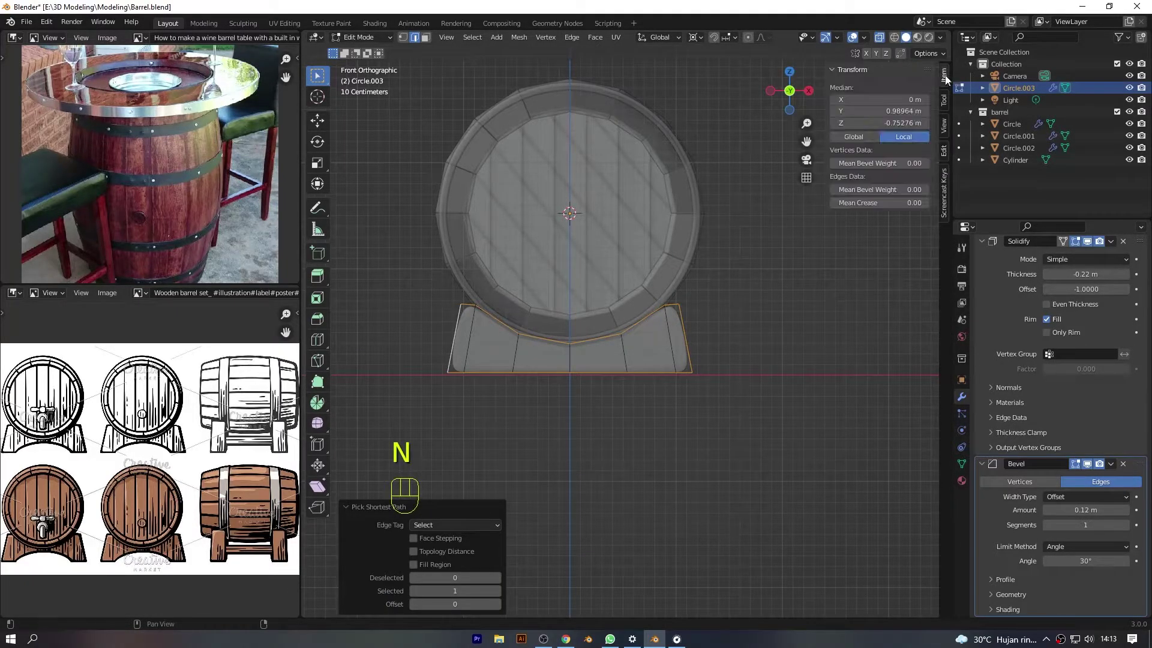
key("Tab")
left_click(879, 38)
scroll(770, 105, "up", 3)
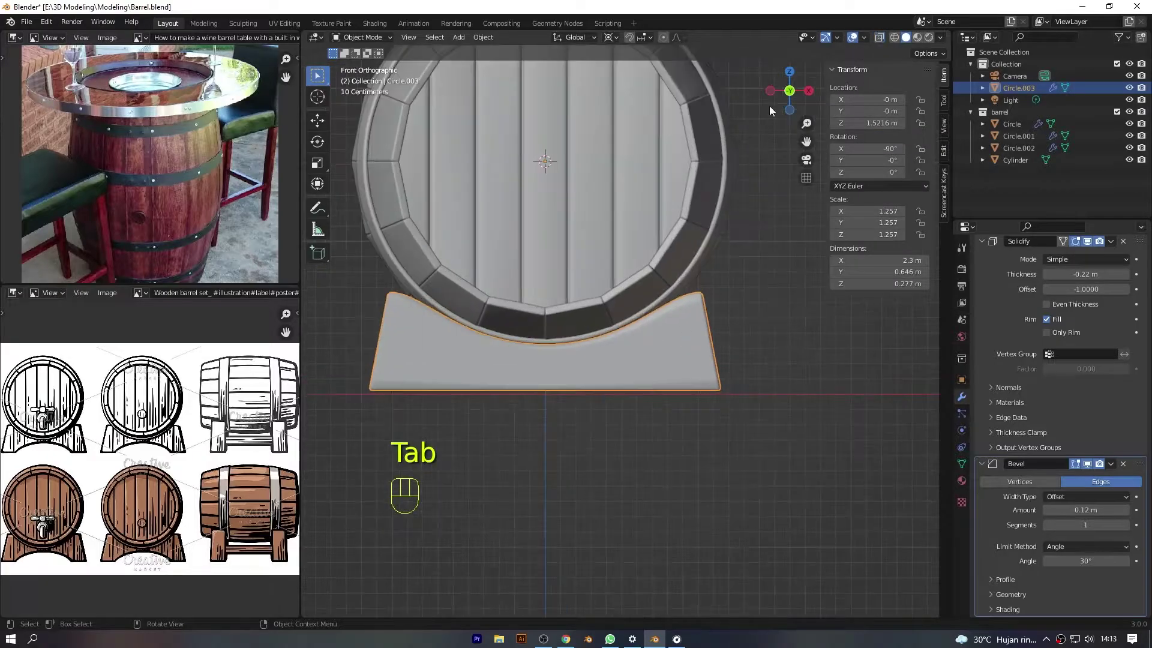
middle_click_drag(769, 105, 657, 325)
key("KP_1")
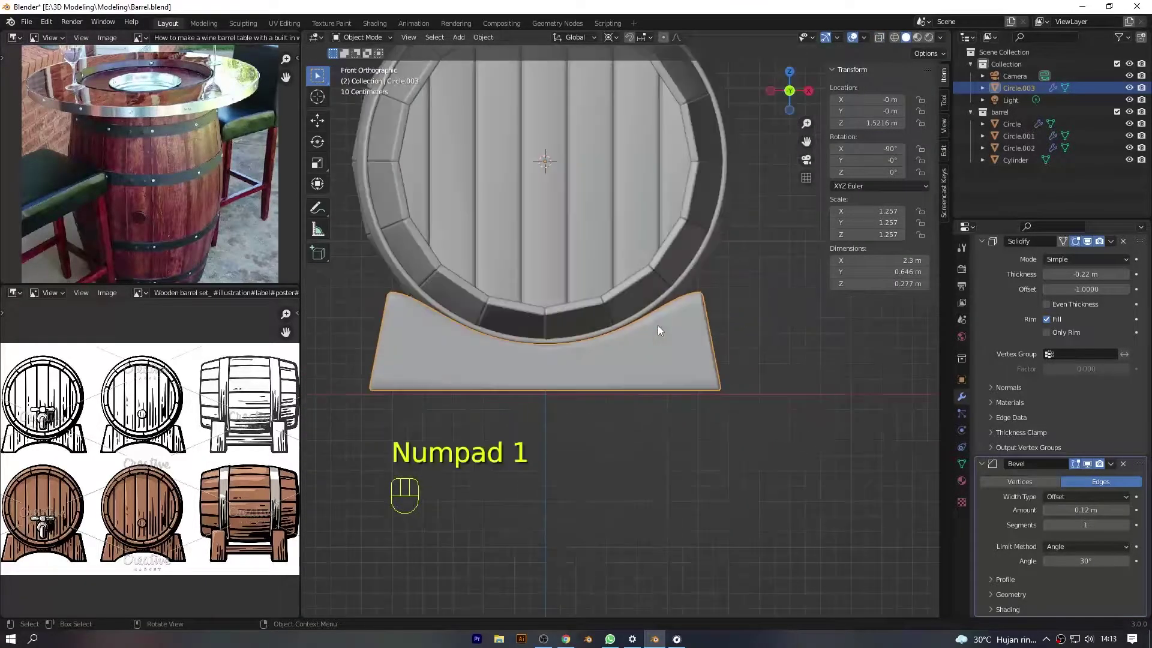
Reopen the stand's mesh for editing with X-ray on and vertex selection active.
key("Tab")
key("alt+z")
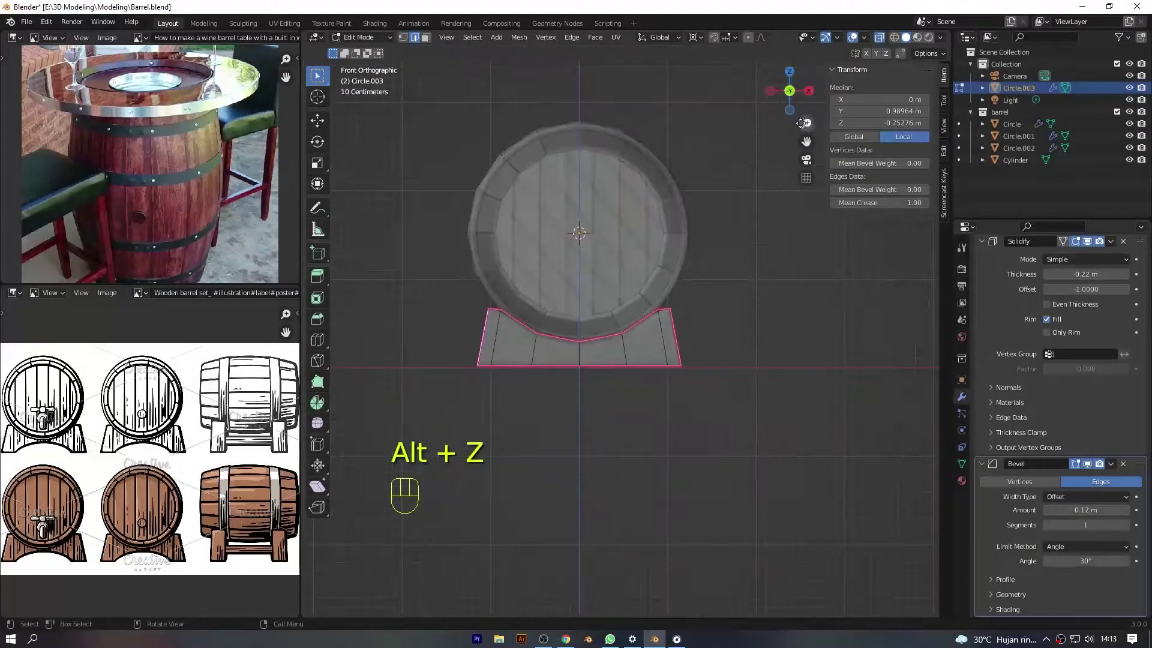
key("n")
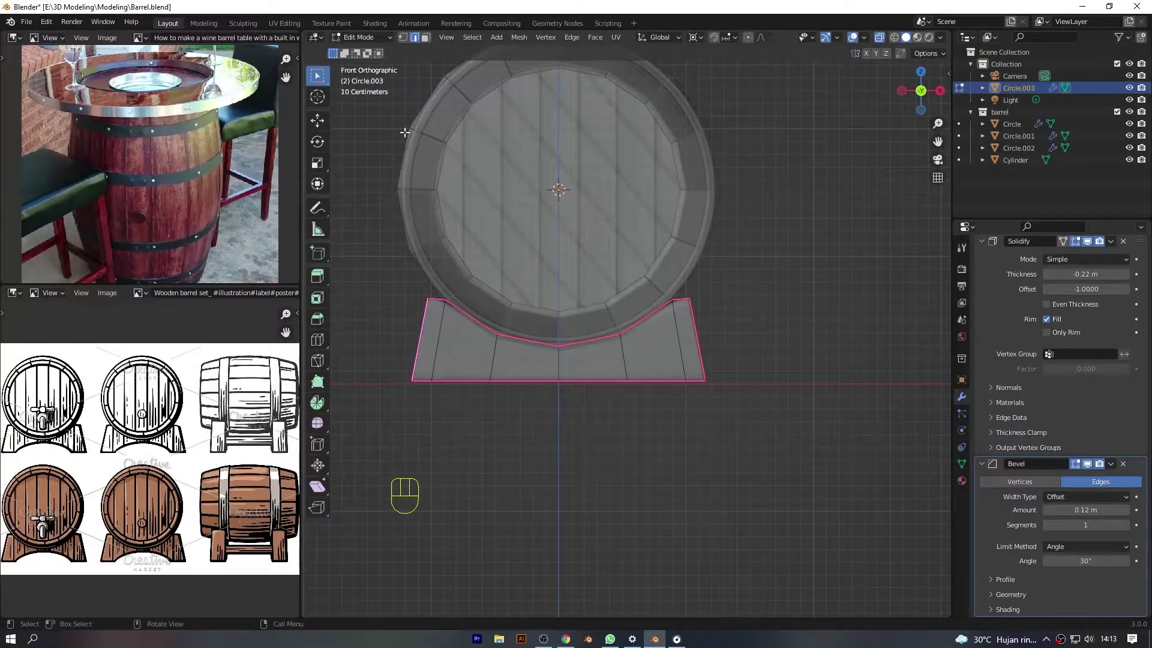
left_click(403, 37)
key("a")
left_click_drag(502, 402, 501, 401)
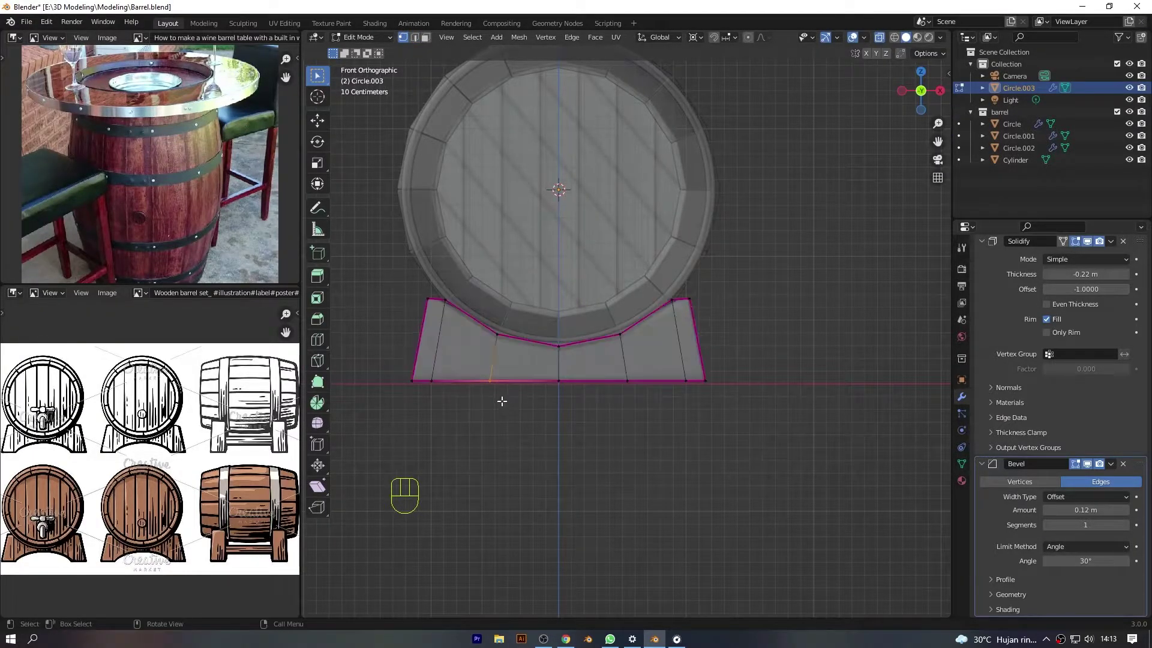
key("g")
left_click(510, 384)
key("ctrl+z")
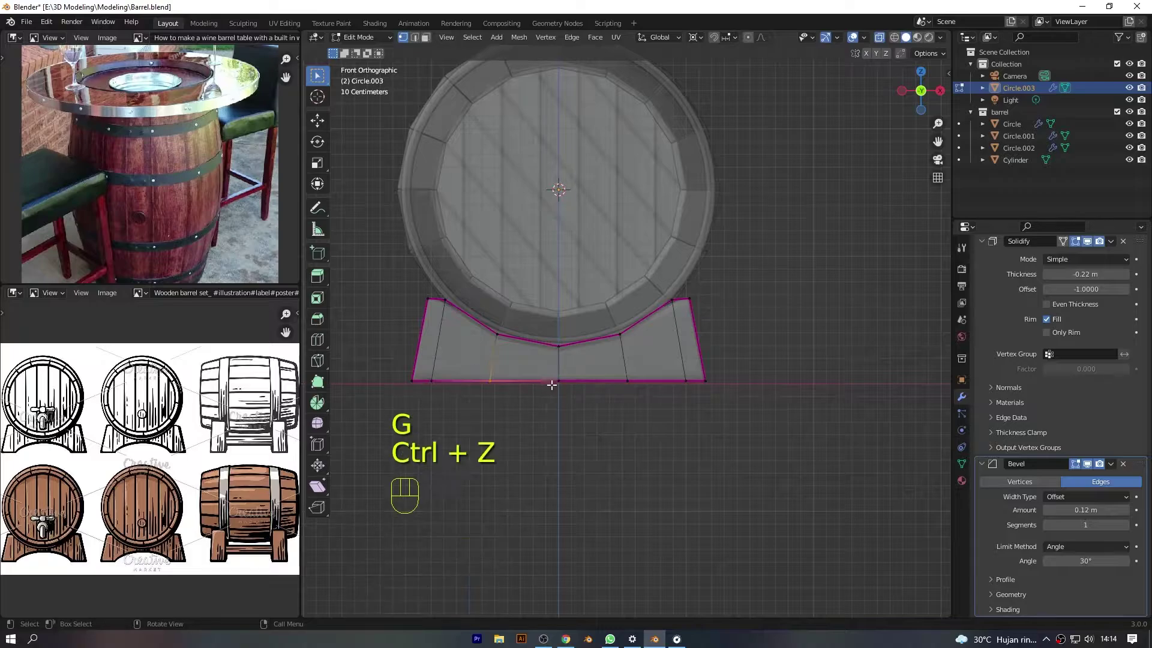
Raise the middle vertex of the stand's bottom edge and its two neighbours to form a shallow arch.
key("g")
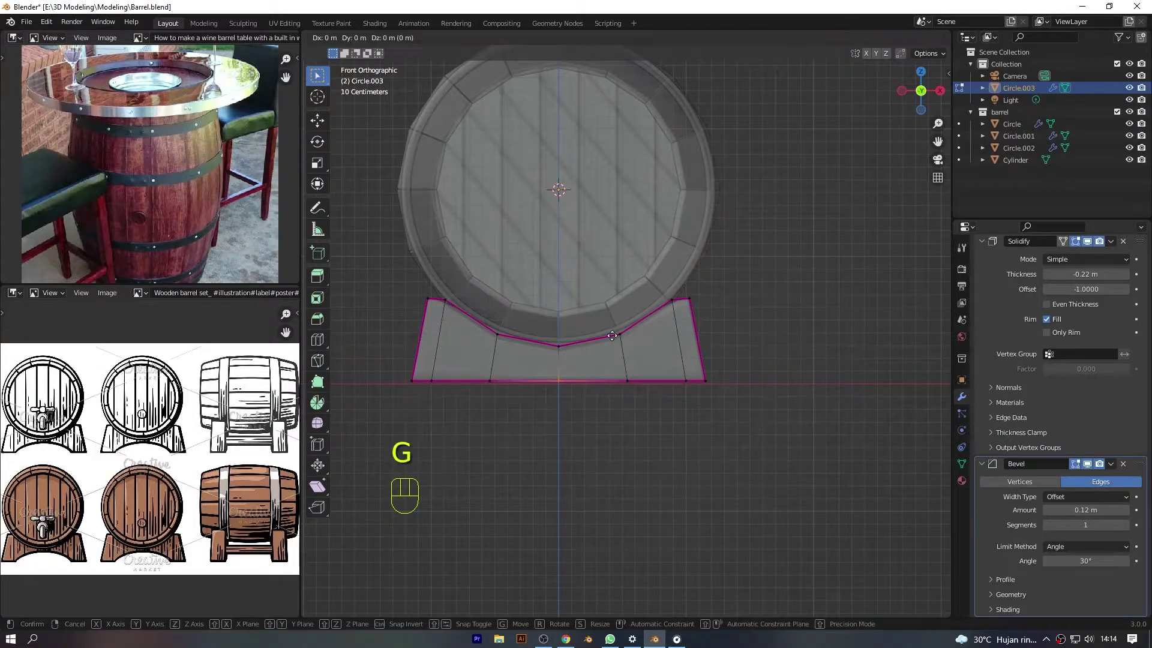
key("z")
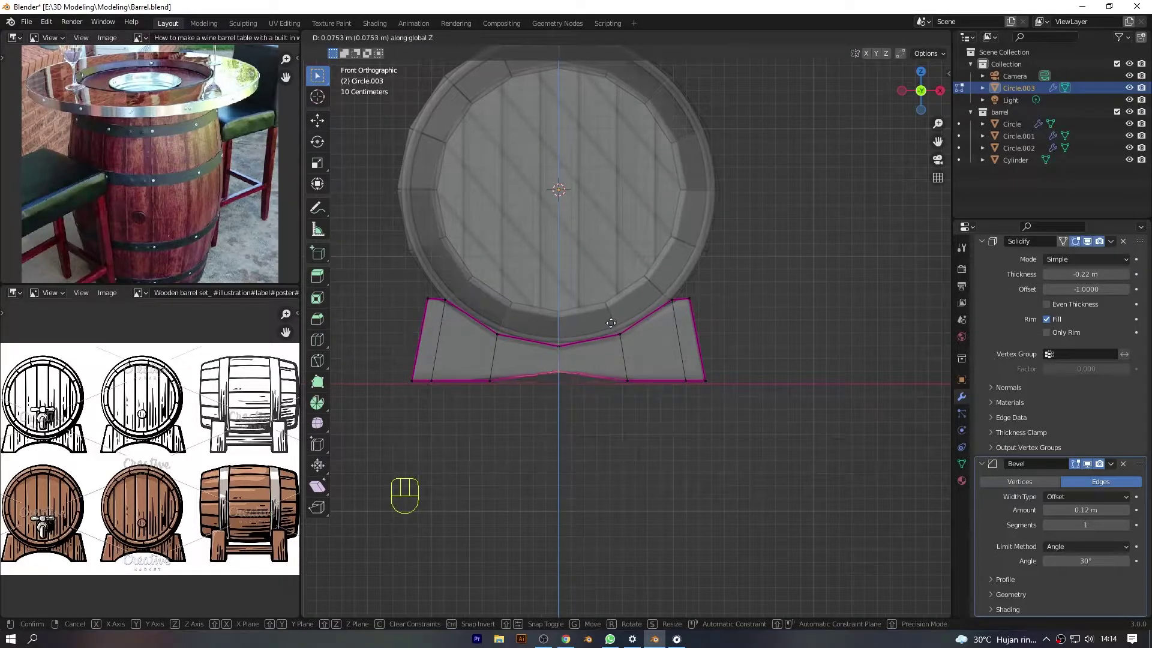
left_click(611, 312)
left_click_drag(611, 364, 641, 412)
key("g")
key("z")
left_click(576, 397)
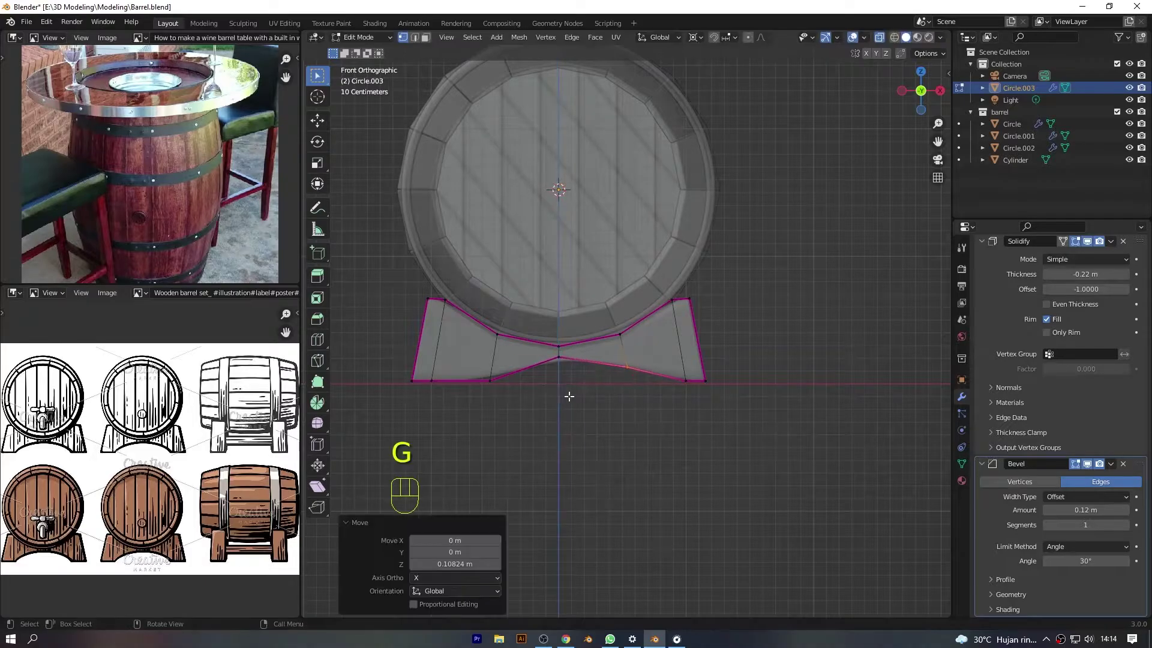
left_click(511, 383)
key("g")
key("g")
left_click(496, 368)
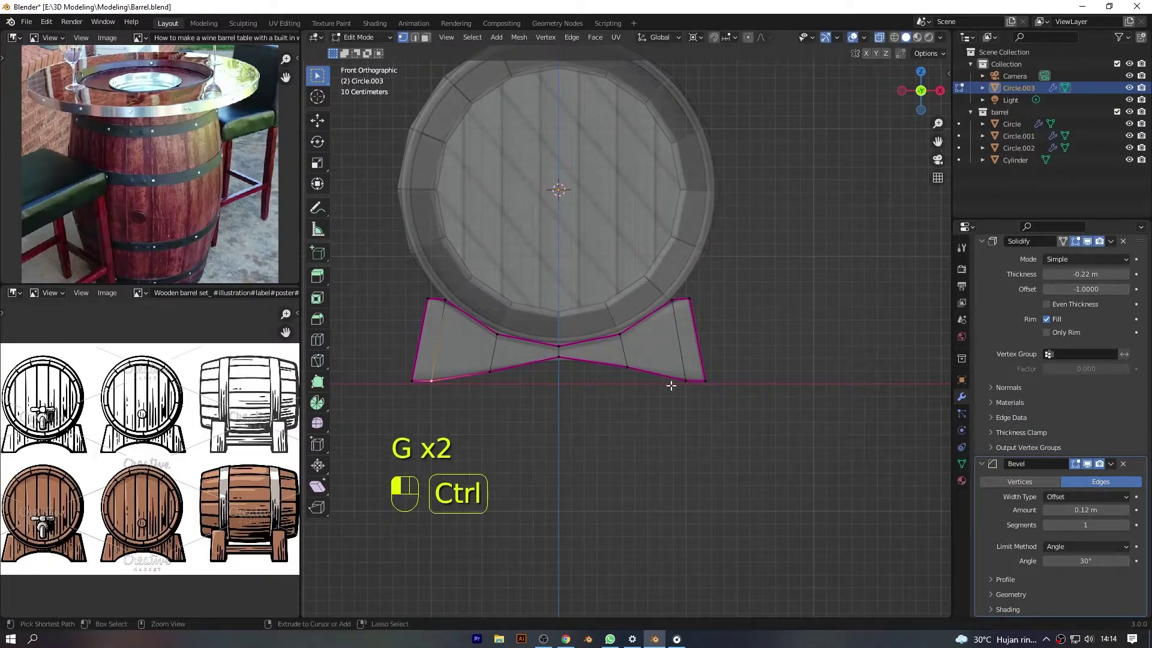
Select the bottom arch vertices between the two feet and smooth them with Relax using cubic interpolation and one iteration.
left_click(686, 380, "ctrl")
right_click(791, 180)
mouse_move(800, 156)
left_click(853, 228)
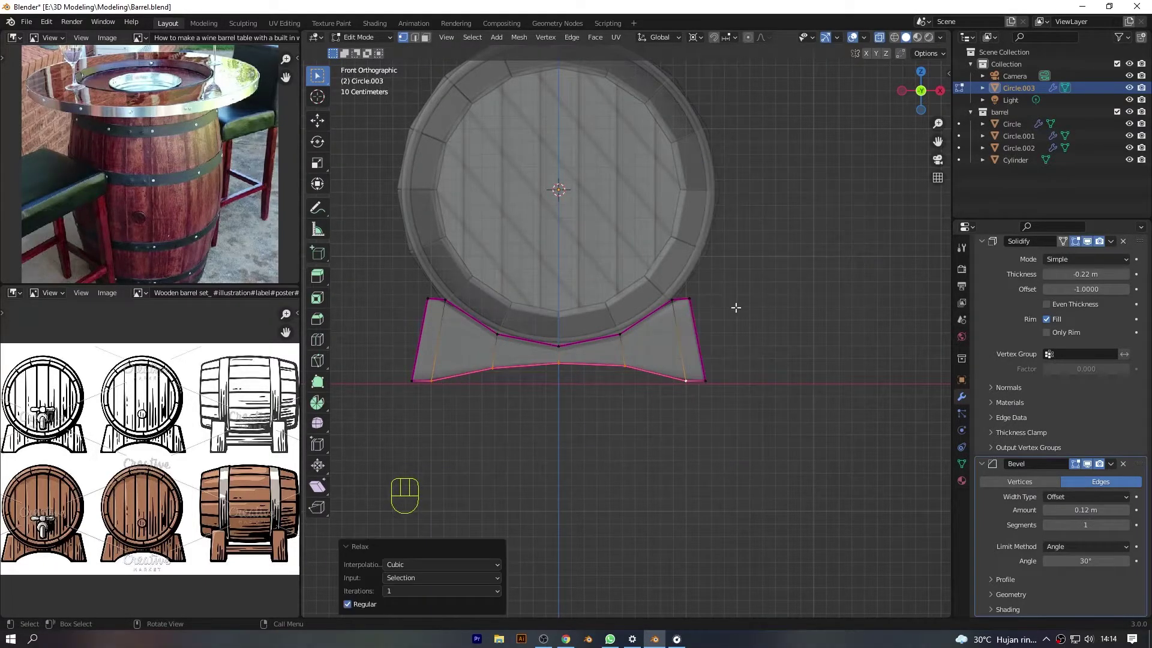
key("Tab")
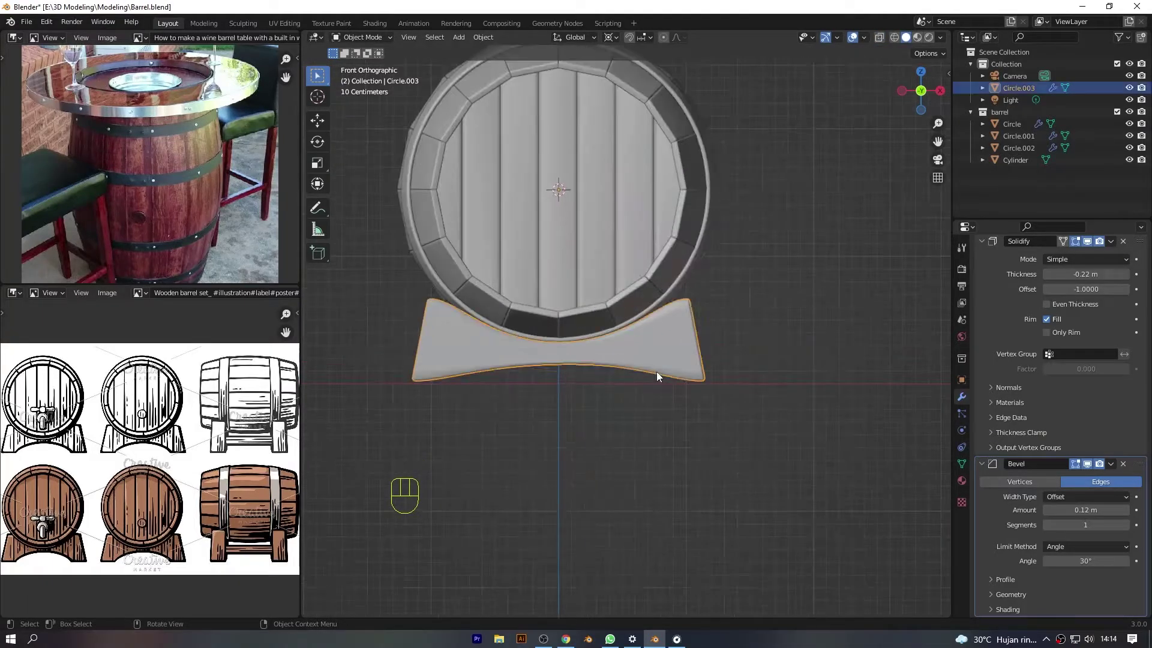
Scale the two inner foot vertices on the stand's bottom edge to 0.925 along X.
key("Tab")
scroll(660, 369, "up", 1)
key("alt+z")
key("alt+z")
key("alt+z")
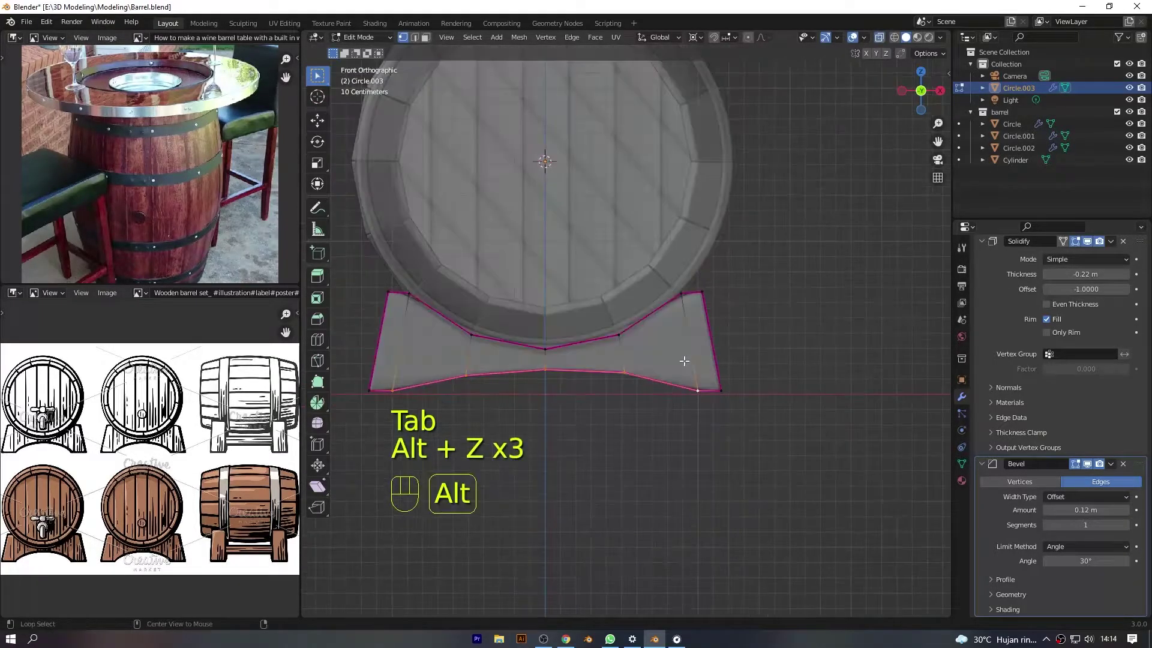
left_click(693, 385)
left_click_drag(384, 382, 415, 410, "shift")
key("s")
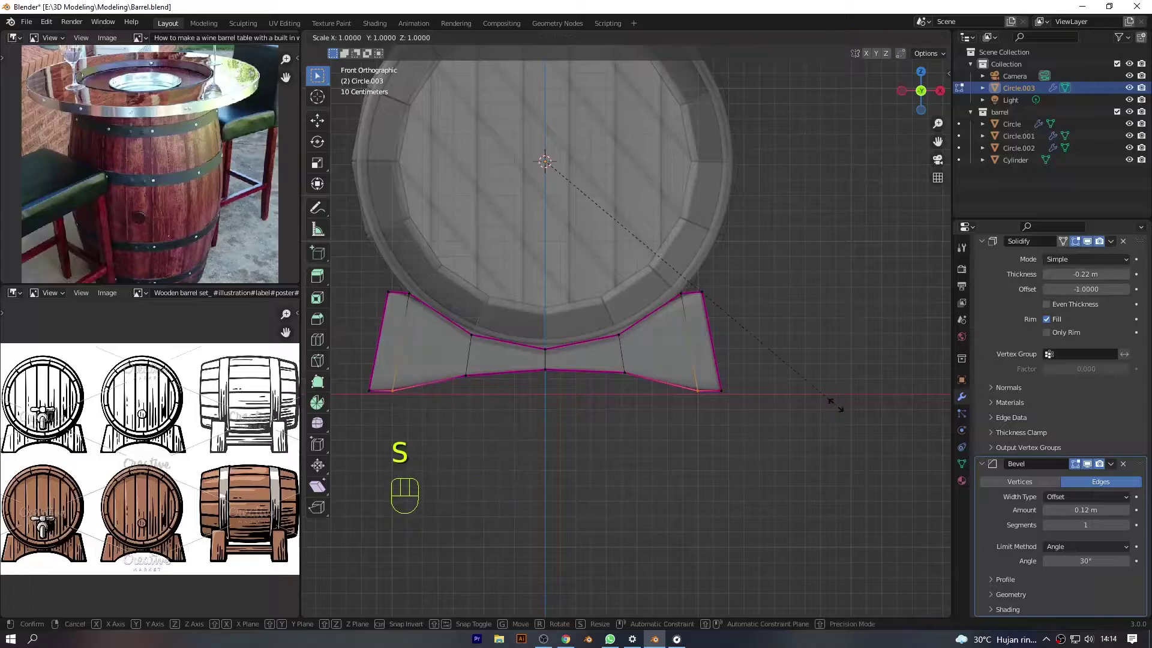
key("x")
left_click(774, 396)
scroll(774, 396, "down", 2)
key("alt+z")
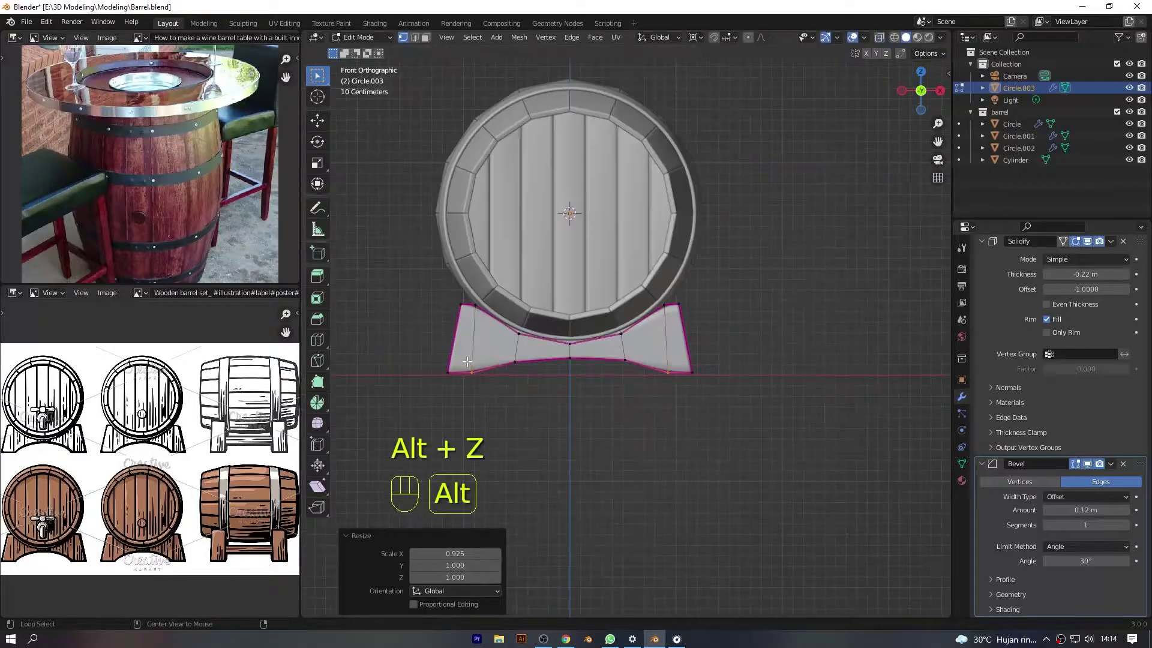
Select the stand's four foot vertices and flatten them to scale 0 along Z, pivoting on the selection instead of the 3D cursor.
key("alt+z")
left_click_drag(416, 365, 746, 442)
key("s")
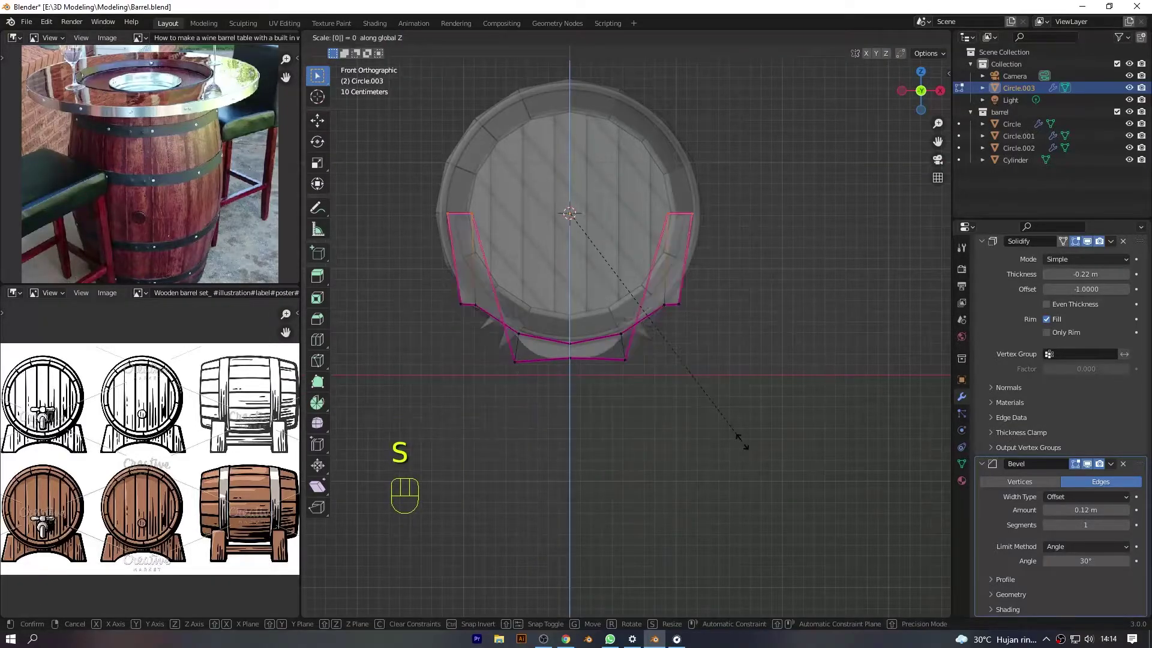
key("ctrl+z")
left_click(691, 37)
left_click(701, 53)
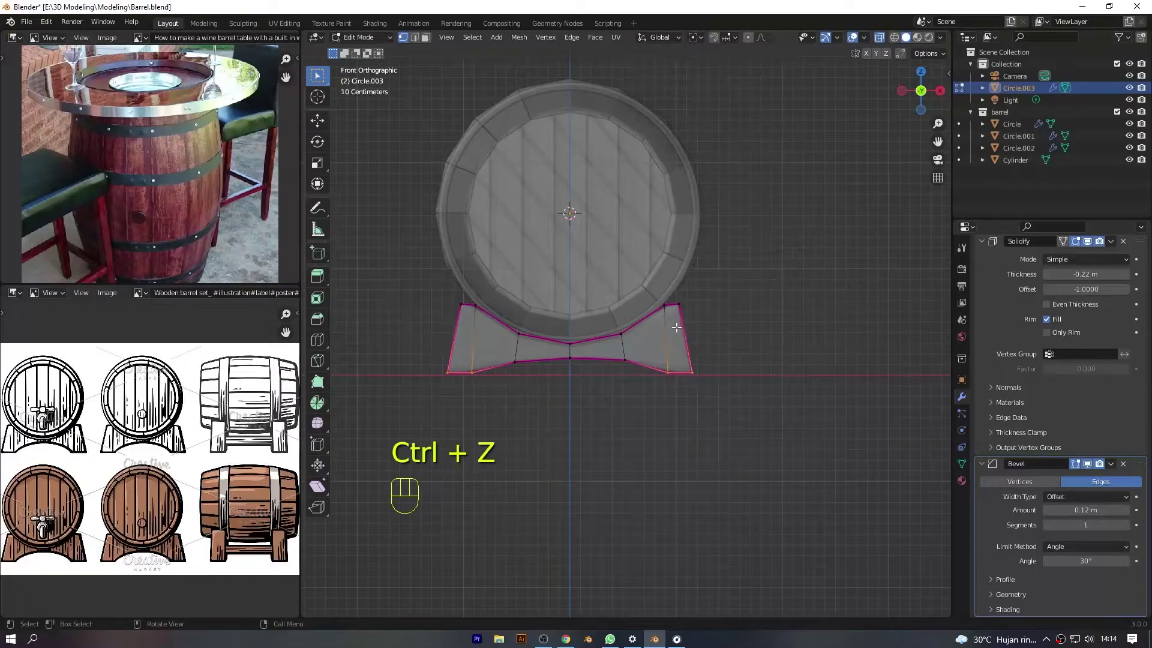
key("s")
key("z")
left_click(683, 291)
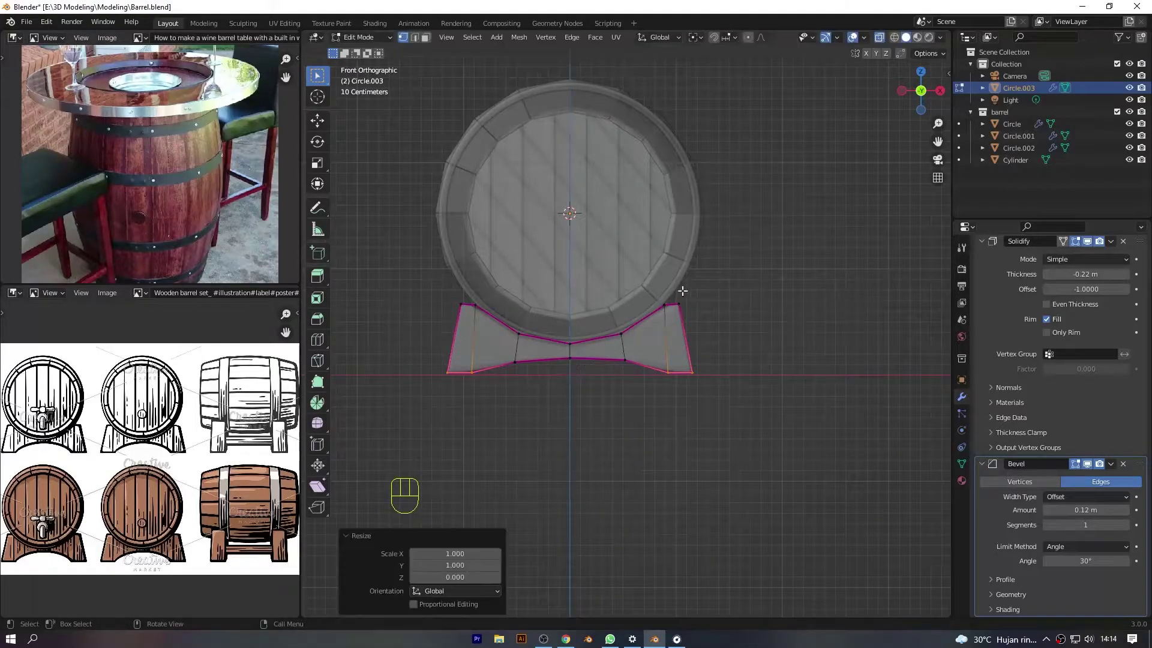
key("Tab")
key("Tab")
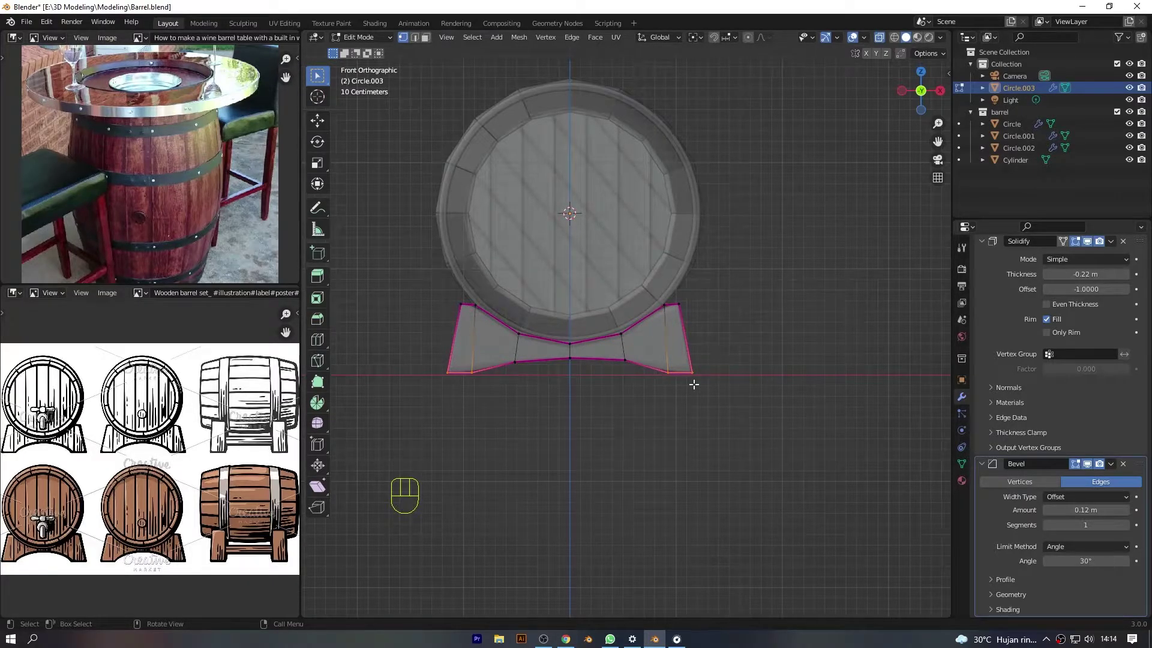
key("x")
key("s")
key("x")
key("ctrl+z")
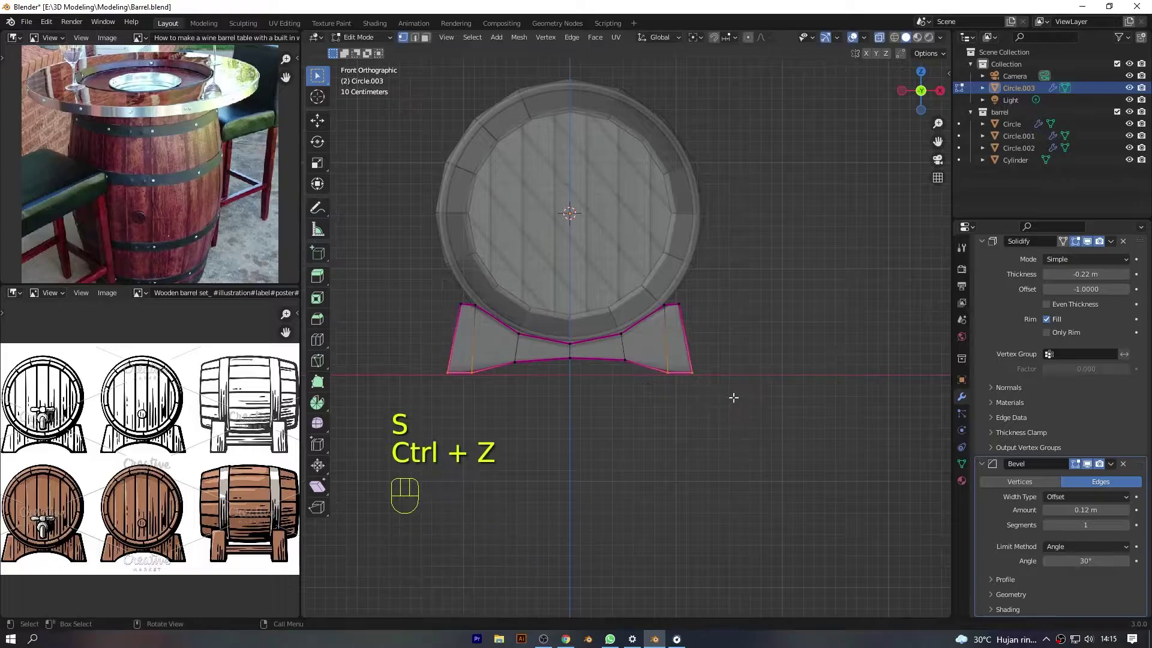
Scale the selected foot vertices to about 0.99 along X.
key("s")
key("x")
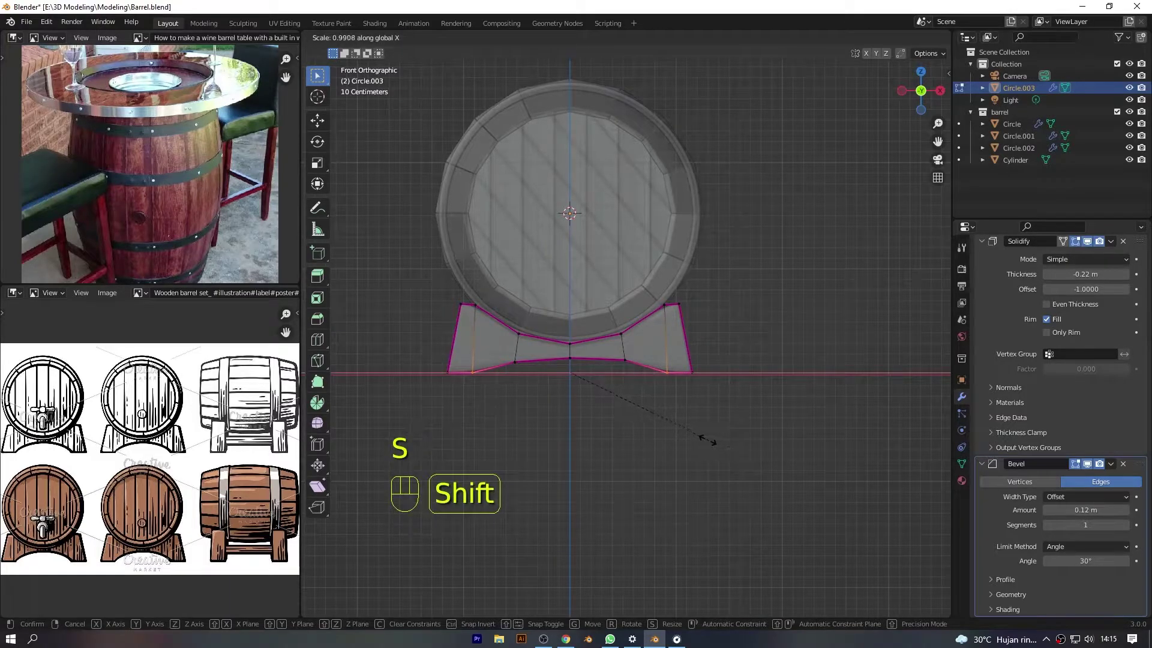
left_click(708, 439)
Set the mean crease of the two near-vertical inner edges beside the stand's ends to 1.00.
key("n")
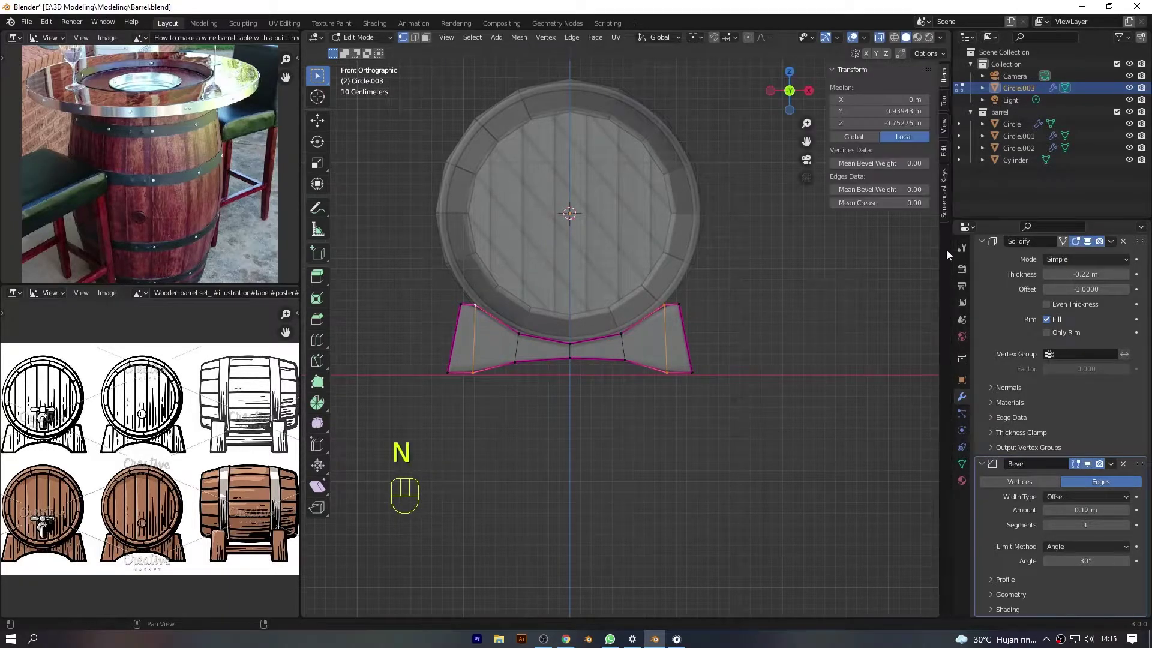
key("Tab")
scroll(709, 218, "down", 3)
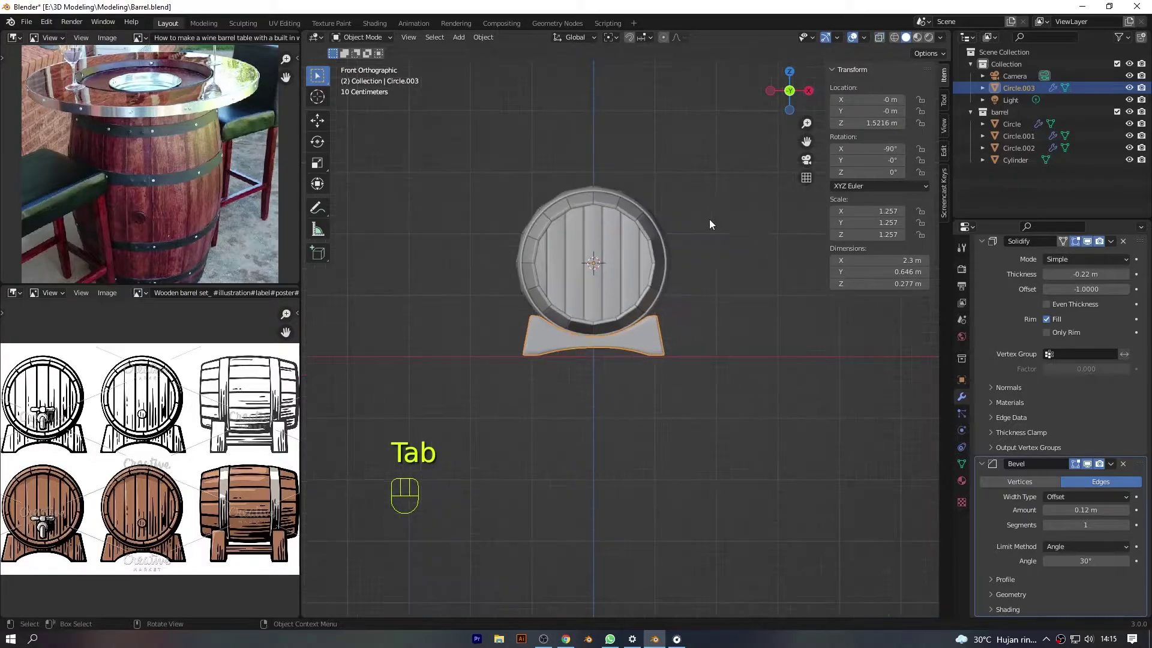
key("Tab")
scroll(679, 323, "up", 4)
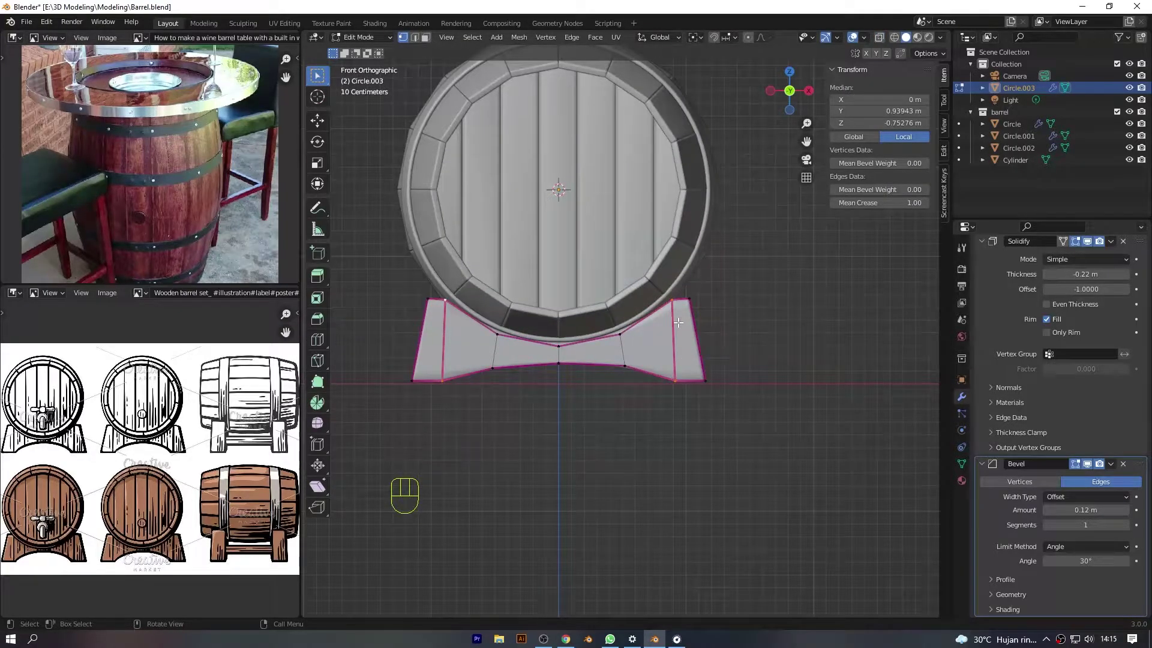
Slide the lower vertex between the stand's left foot and its centre by a factor of about 0.038.
key("Tab")
key("Tab")
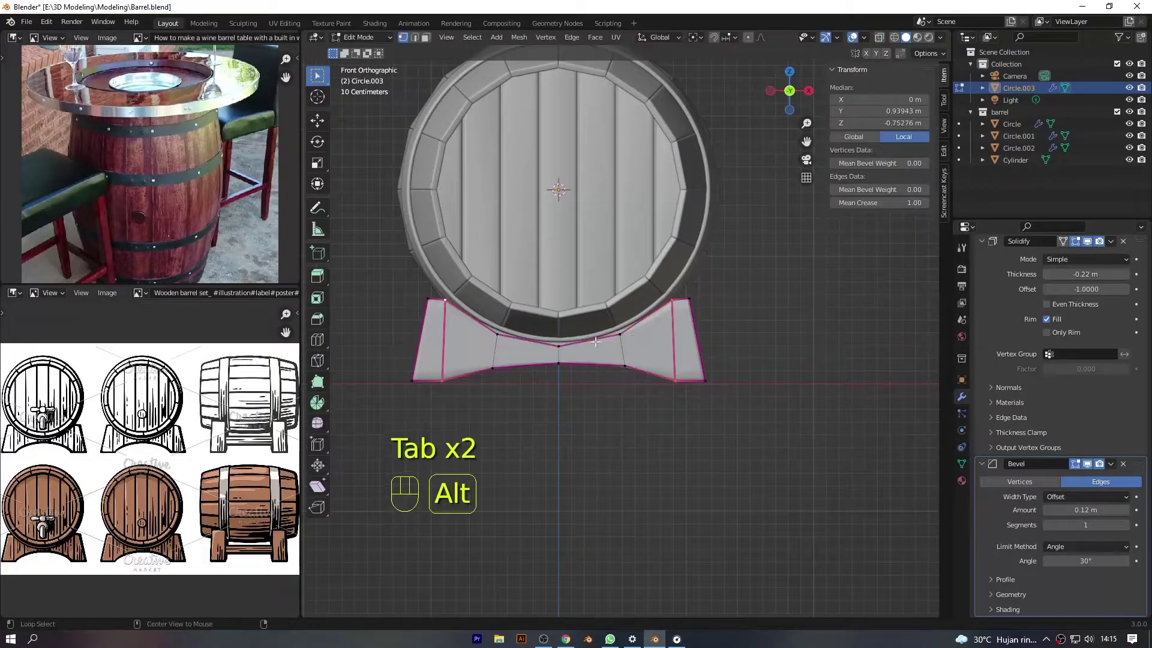
key("alt+z")
left_click(470, 342)
left_click(492, 368)
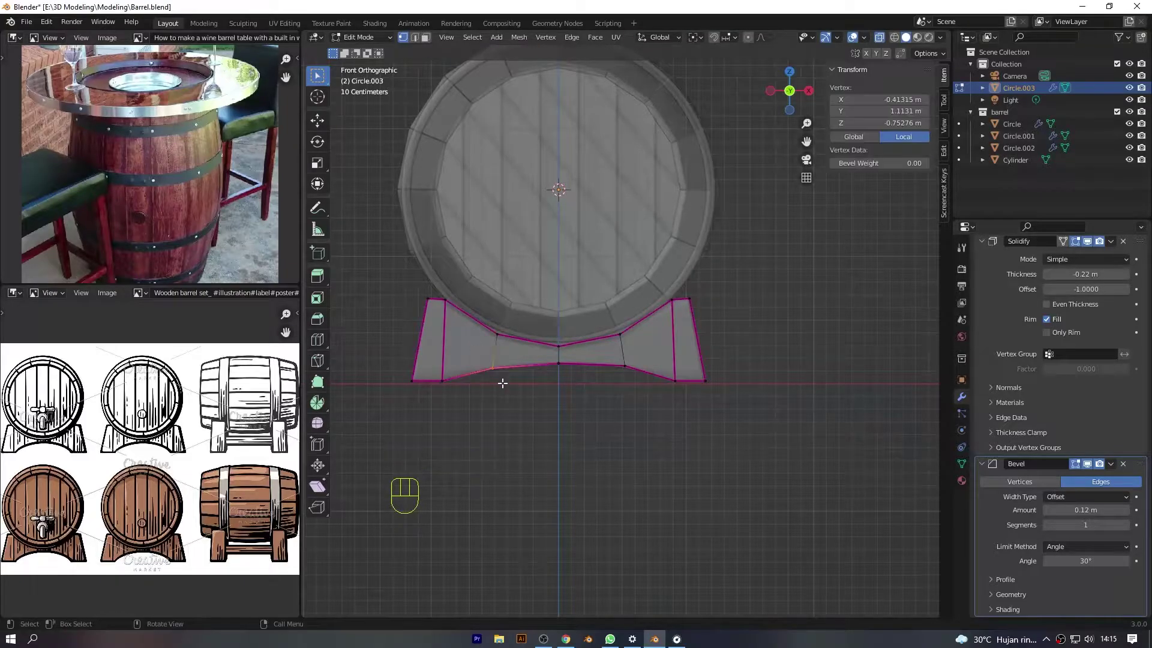
scroll(501, 380, "up", 1)
key("g")
key("g")
left_click(505, 383)
Straighten the two creased inner edges beside the stand's ends by scaling each to 0 along X.
key("alt+z")
key("alt+z")
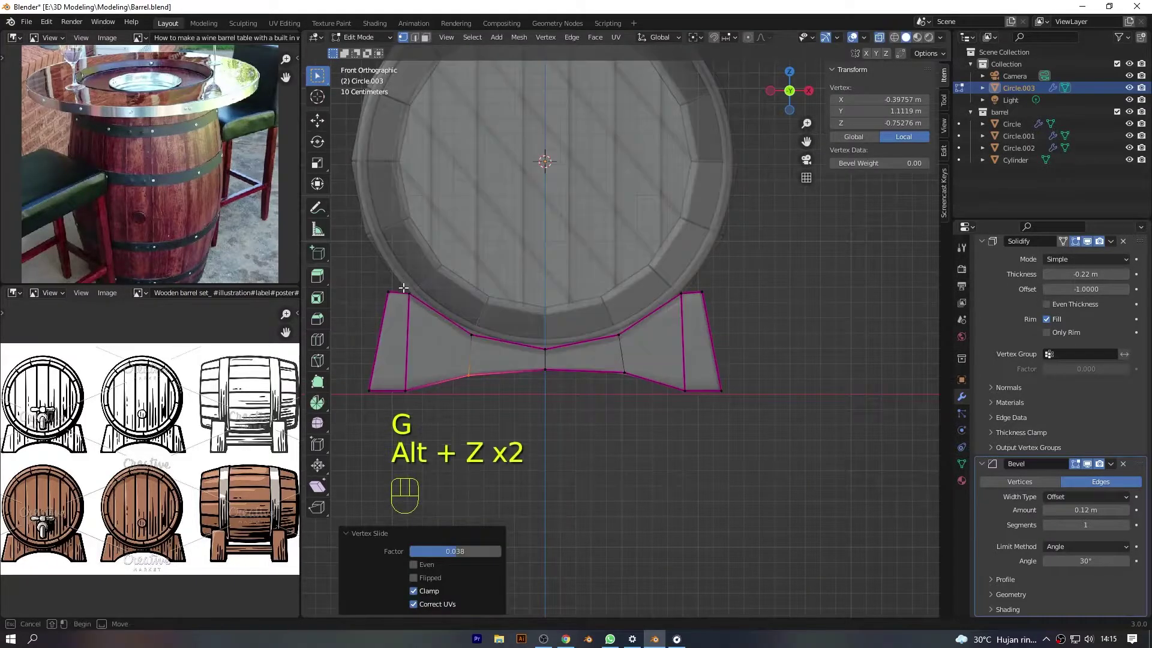
left_click_drag(378, 283, 441, 435)
scroll(531, 397, "down", 3)
scroll(531, 397, "up", 2)
key("s")
key("x")
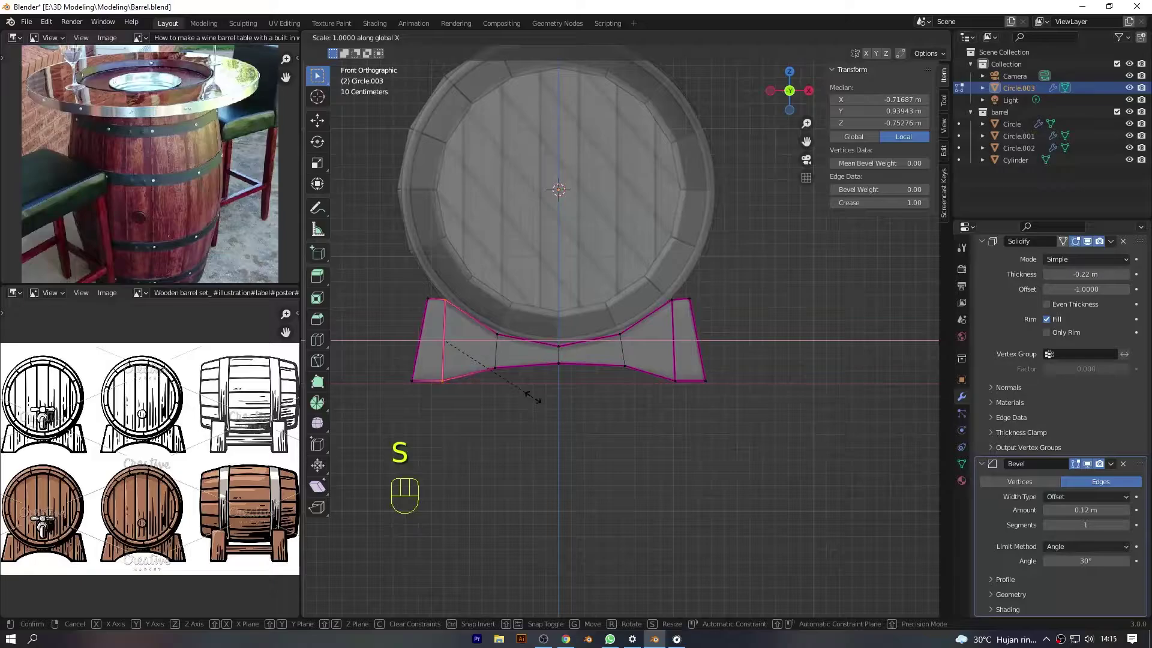
left_click(533, 397)
left_click_drag(674, 291, 682, 470)
key("s")
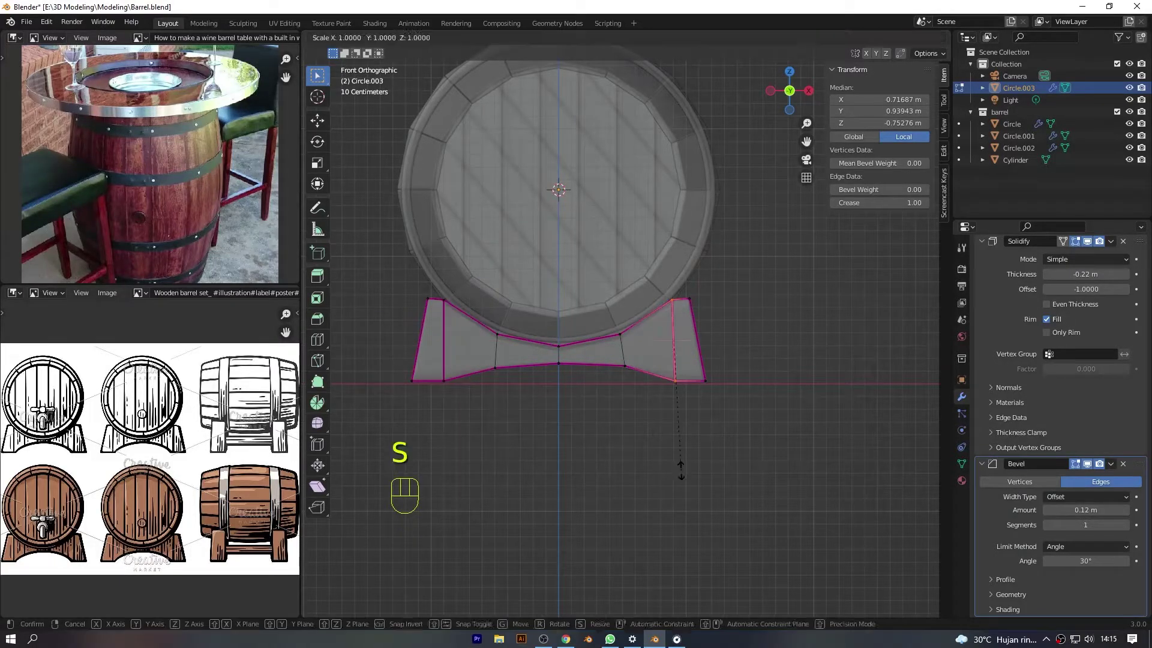
key("x")
key("0")
left_click(681, 471)
Straighten the two uncreased edges on either side of the stand's centre by scaling each to 0 along X.
left_click_drag(603, 303, 630, 457)
key("s")
key("x")
key("0")
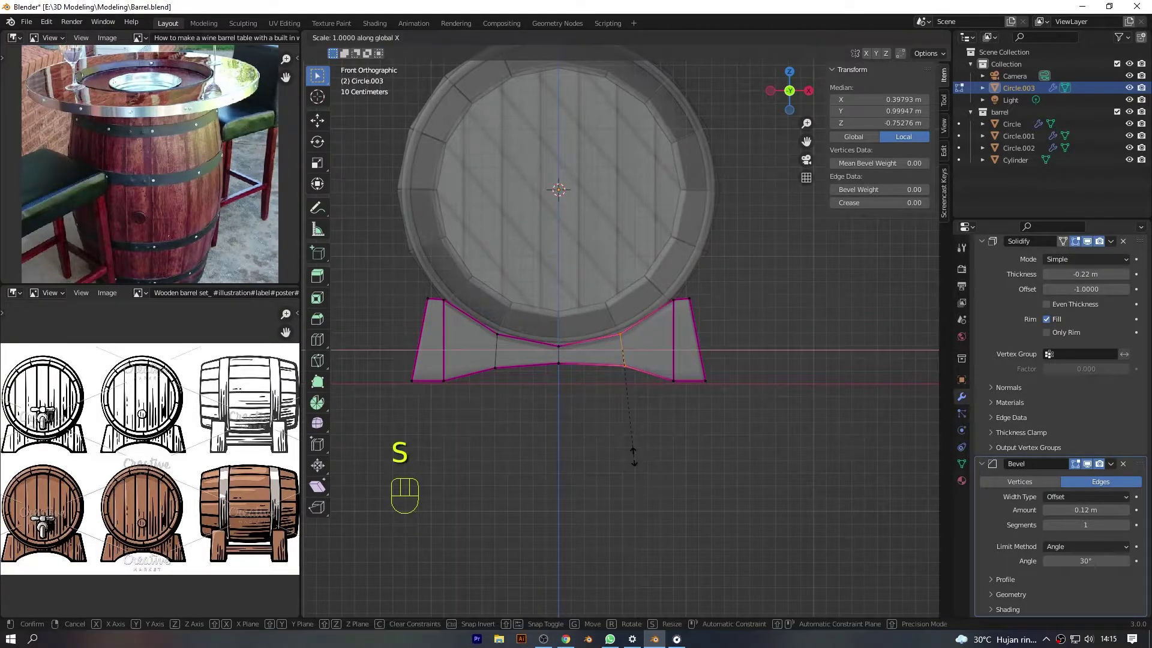
left_click(634, 457)
left_click_drag(482, 312, 514, 443)
key("s")
key("x")
key("0")
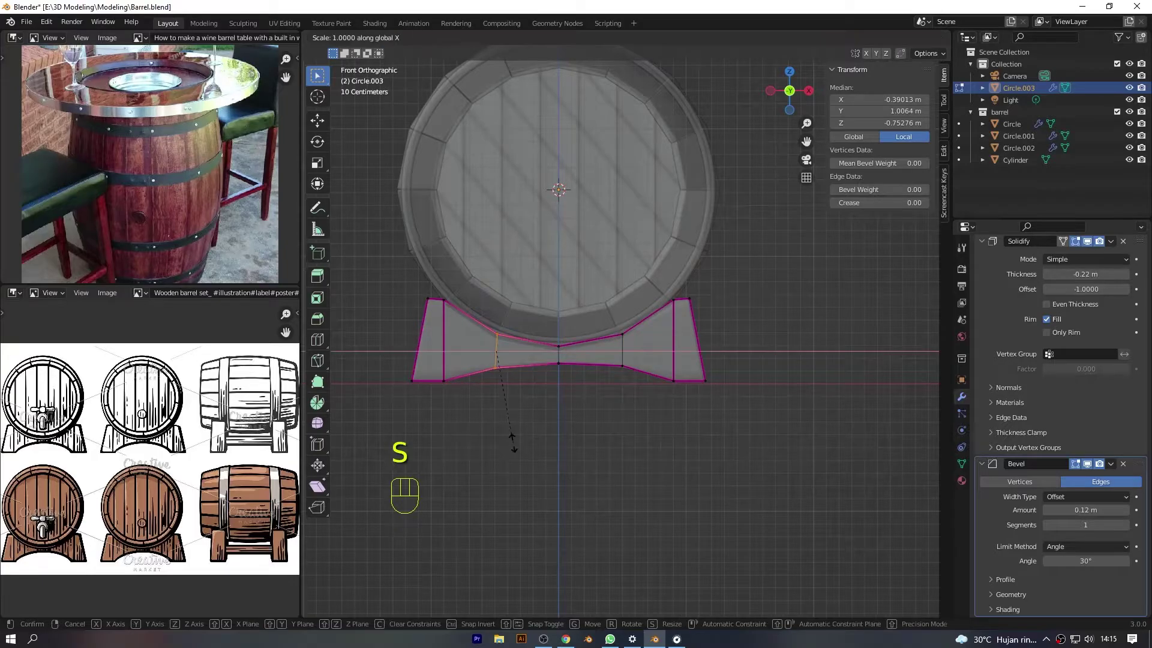
left_click(514, 442)
Straighten the stand's centre edge by scaling its two vertices to 0 along X.
left_click_drag(544, 310, 571, 455)
key("s")
key("x")
key("0")
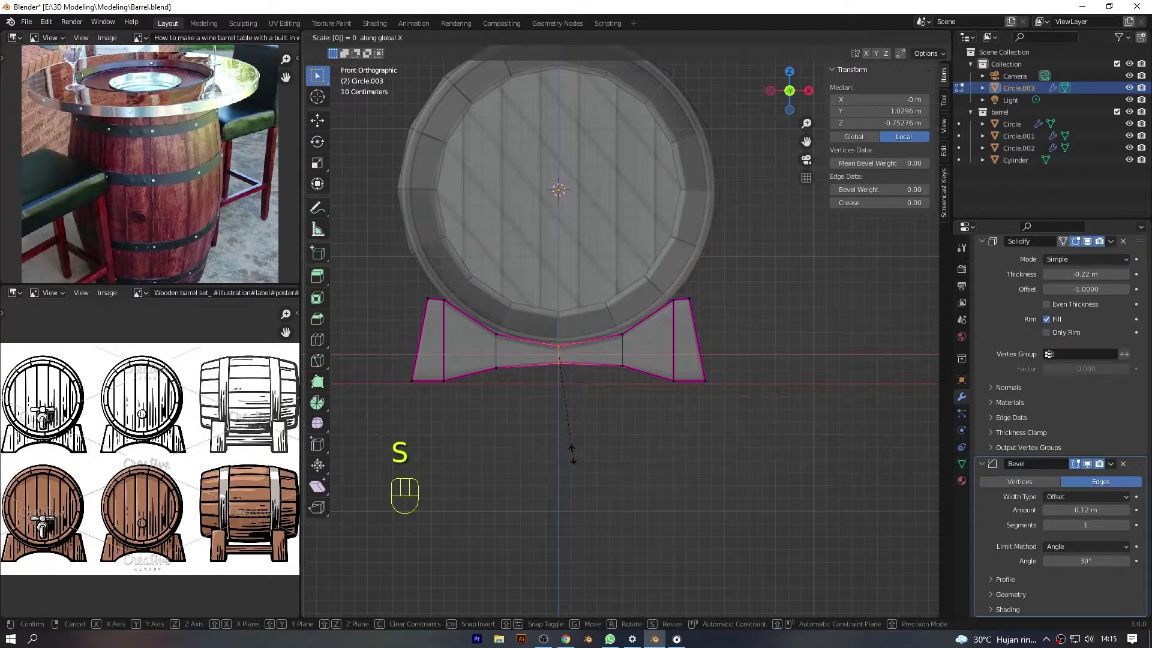
left_click(571, 456)
Try adding a loop cut through the middle of each of the stand's four inner sections.
key("ctrl+r")
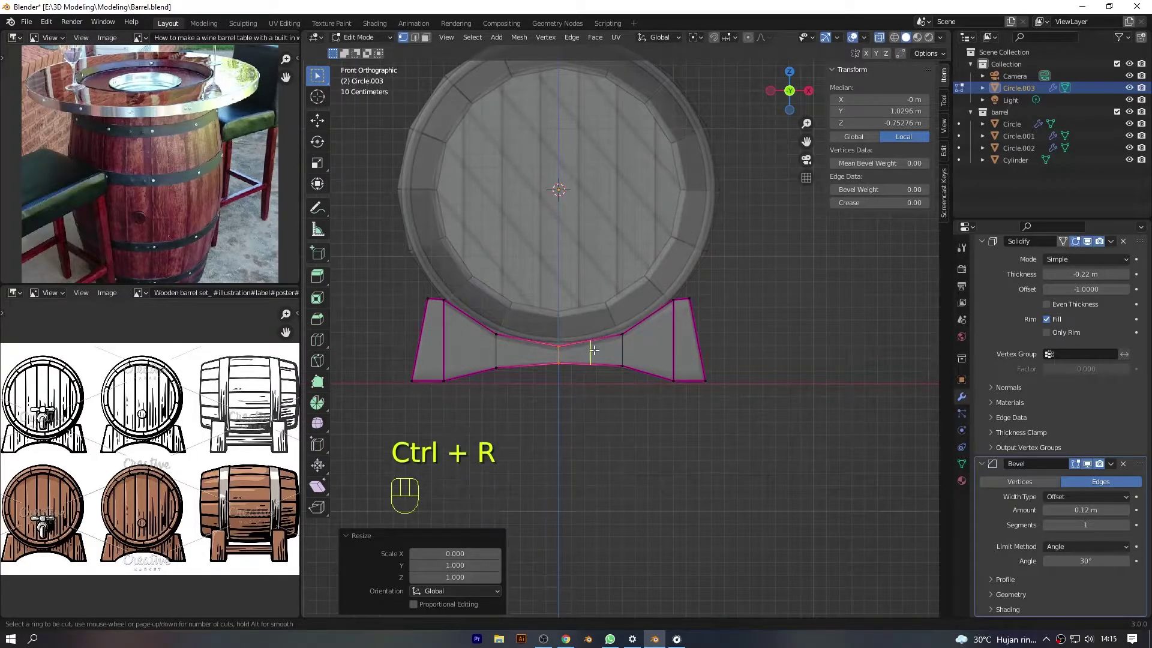
left_click(594, 347)
key("ctrl+r")
left_click(524, 343)
key("ctrl+r")
left_click(471, 342)
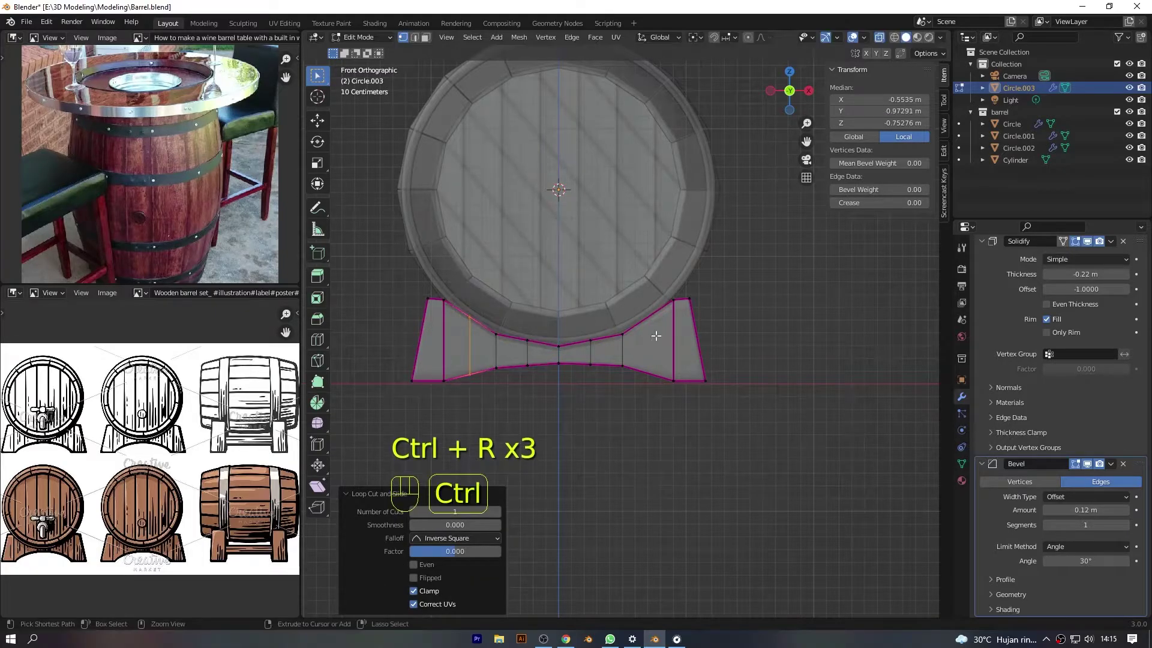
key("ctrl+r")
scroll(651, 351, "up", 1)
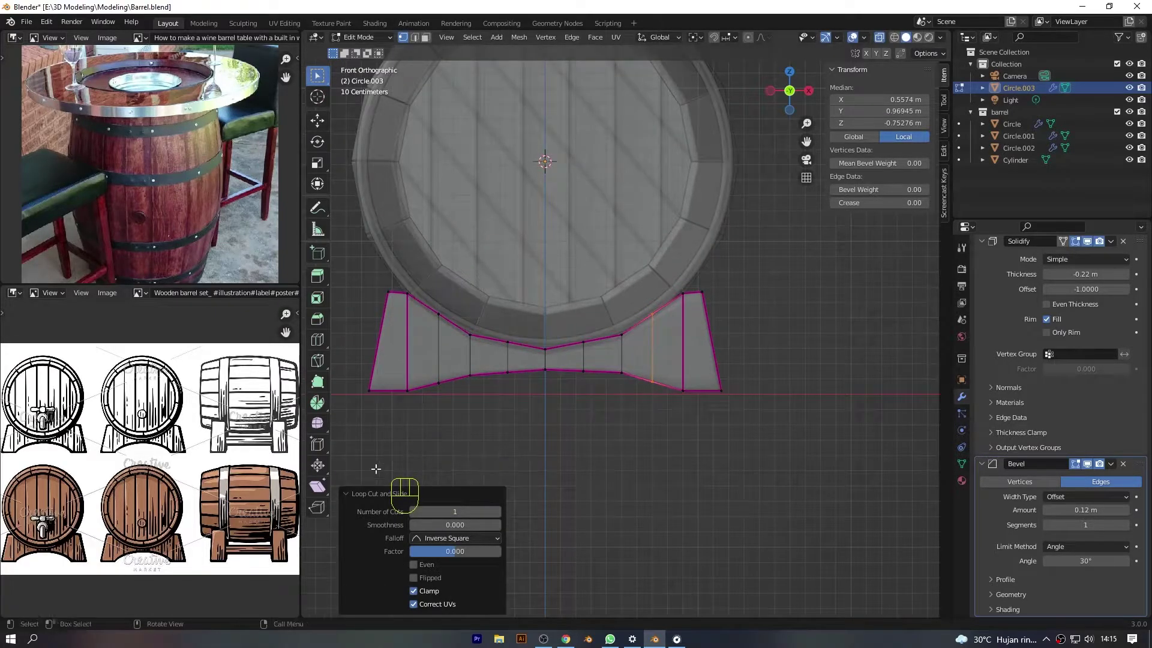
key("ctrl+z")
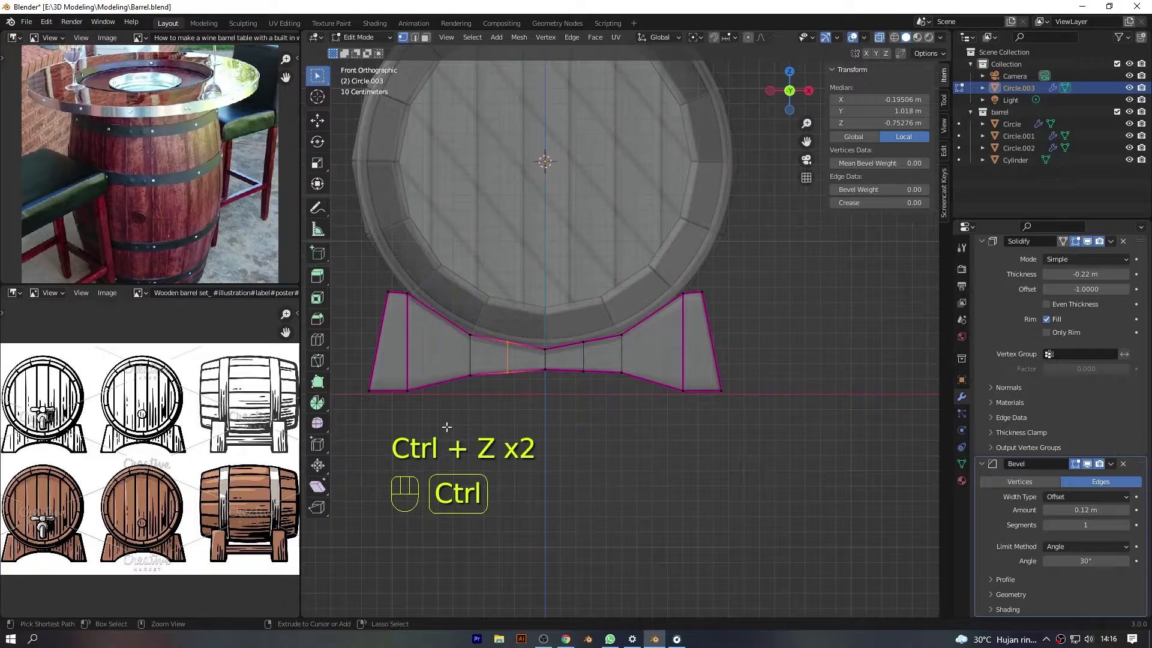
Separate every second face of the stand, starting with the second from the left, into a new object.
key("Tab")
key("Tab")
left_click(425, 37)
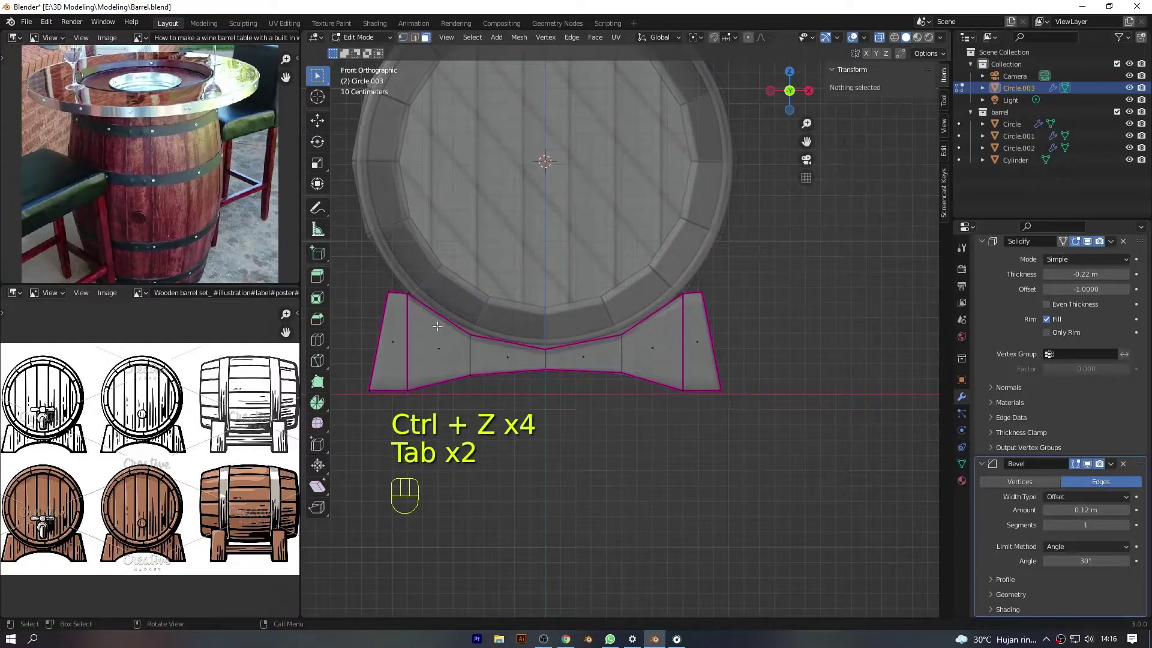
left_click(439, 368)
left_click(585, 360, "shift")
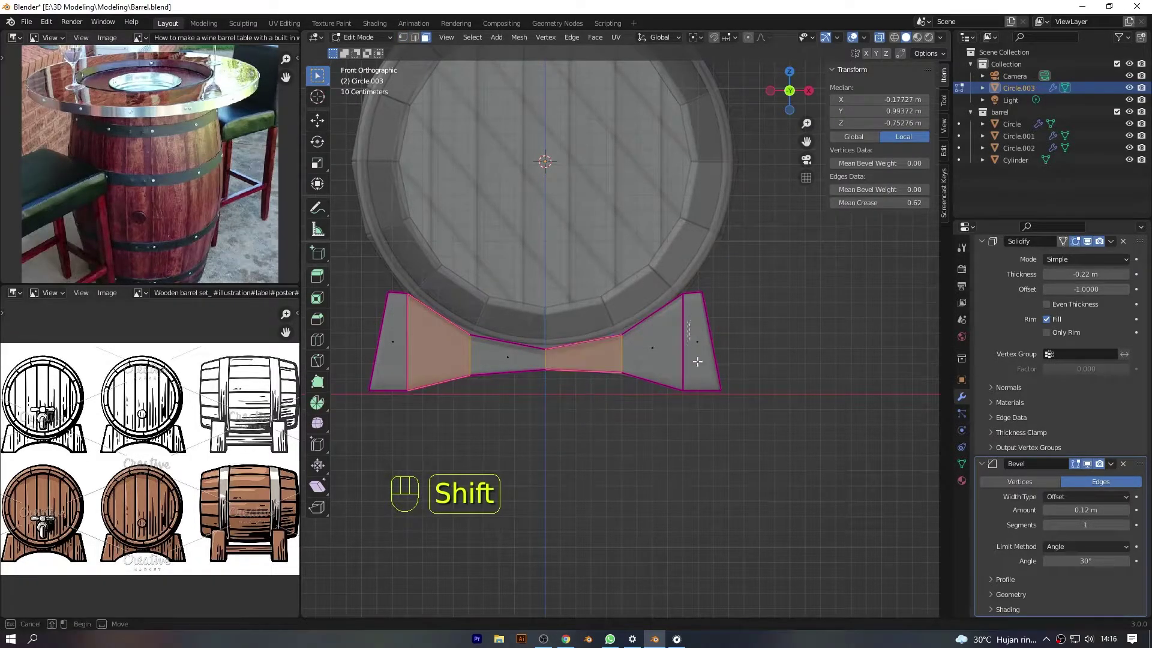
left_click(705, 384, "shift")
key("p")
left_click(700, 381)
Crease the cut edges of the separated stand pieces, Circle.004, so their corners become square.
key("Tab")
key("Tab")
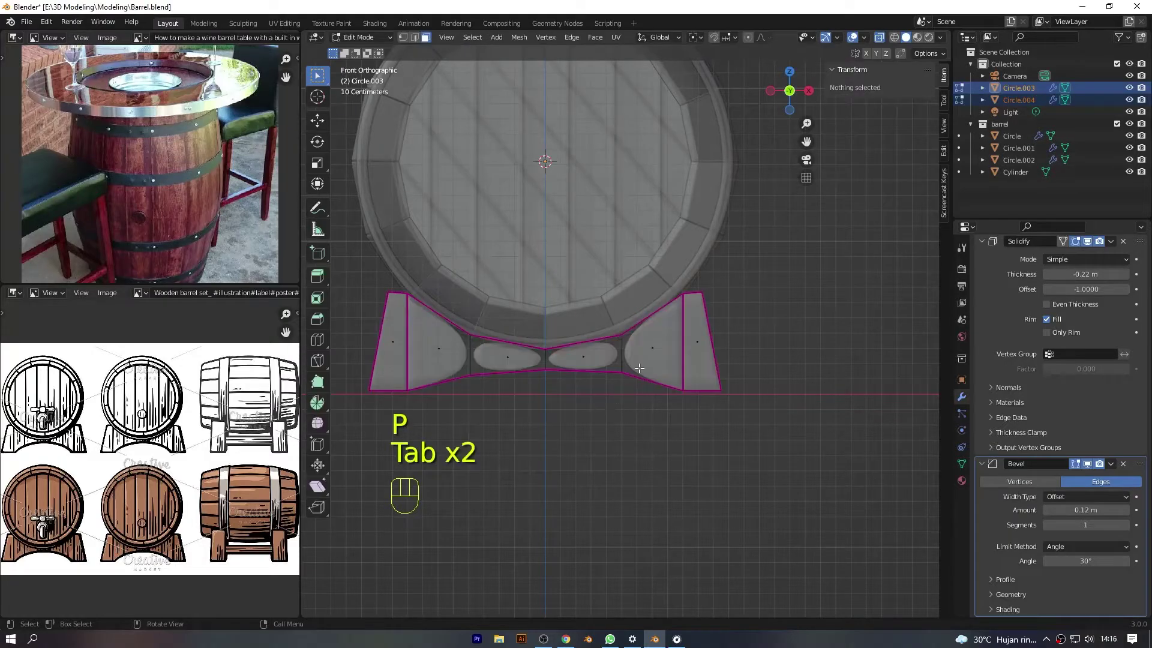
key("Tab")
left_click(445, 351)
key("Tab")
key("alt+z")
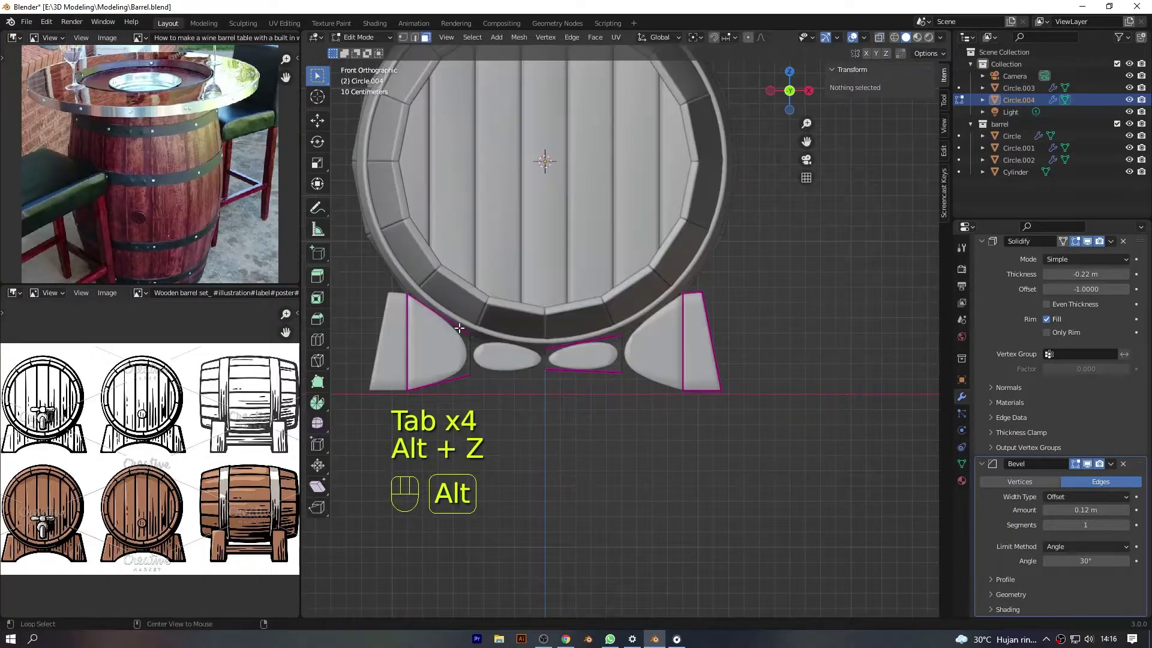
key("alt+z")
left_click_drag(450, 301, 534, 468)
left_click_drag(657, 328, 543, 502, "shift")
key("Tab")
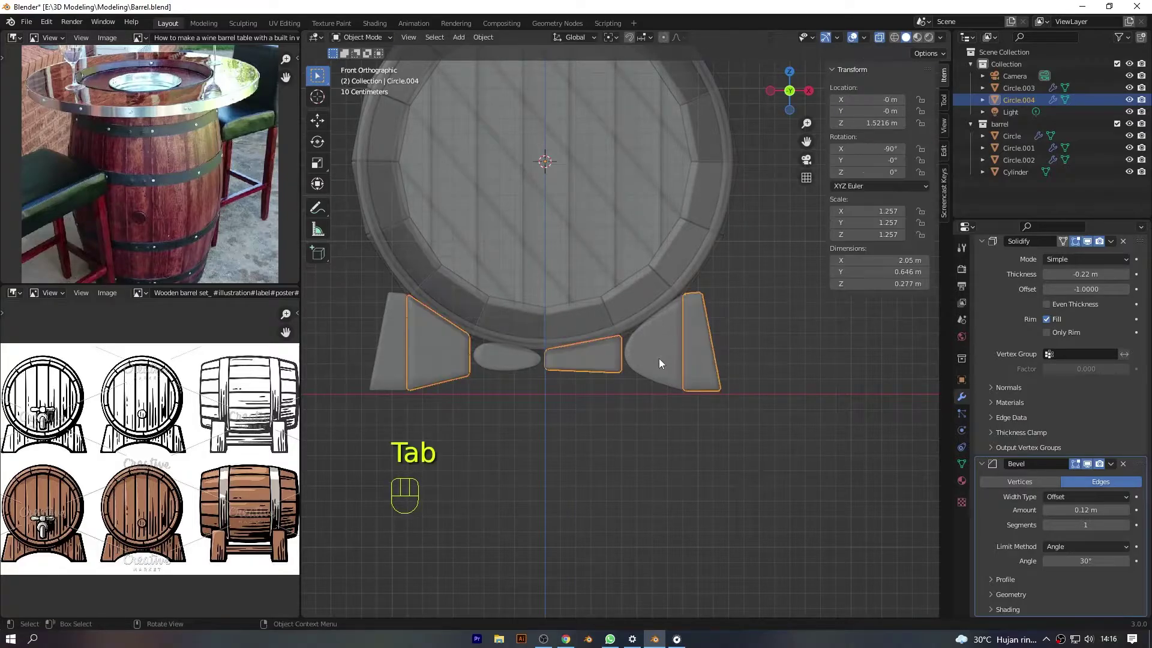
Crease the cut edges of the remaining stand pieces, Circle.003, so their corners become square.
left_click(527, 360)
key("Tab")
key("alt+z")
key("alt+z")
left_click_drag(451, 297, 510, 450)
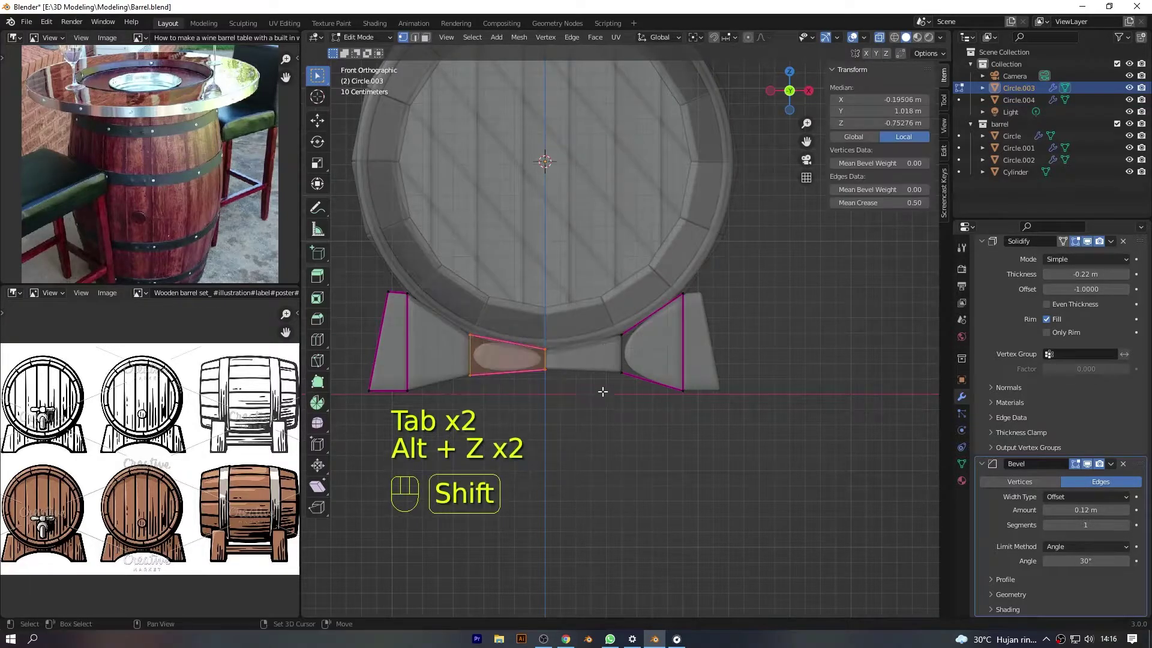
left_click_drag(605, 303, 681, 495, "shift")
key("Tab")
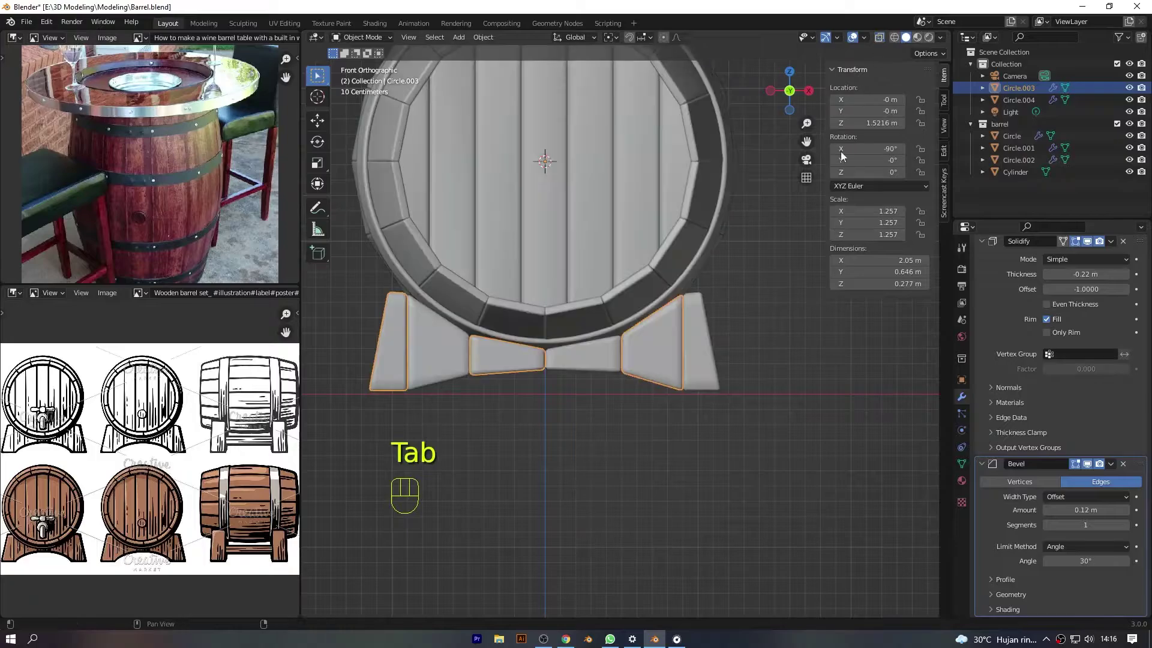
Set the Bevel modifier amount of the separated stand pieces, Circle.004, to 0.003 m.
scroll(738, 312, "down", 4)
mouse_move(738, 312)
middle_mouse_down()
mouse_move(804, 300)
mouse_move(756, 300)
middle_mouse_up()
scroll(636, 258, "up", 5)
scroll(578, 378, "up", 3)
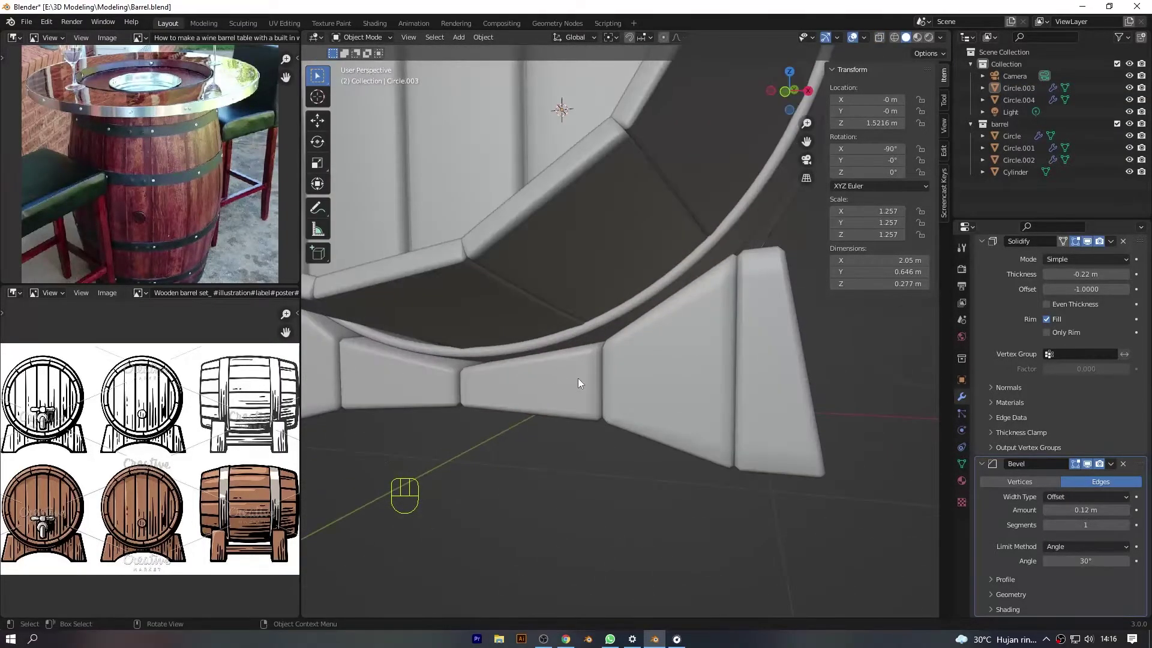
left_click(578, 378)
left_click(997, 246)
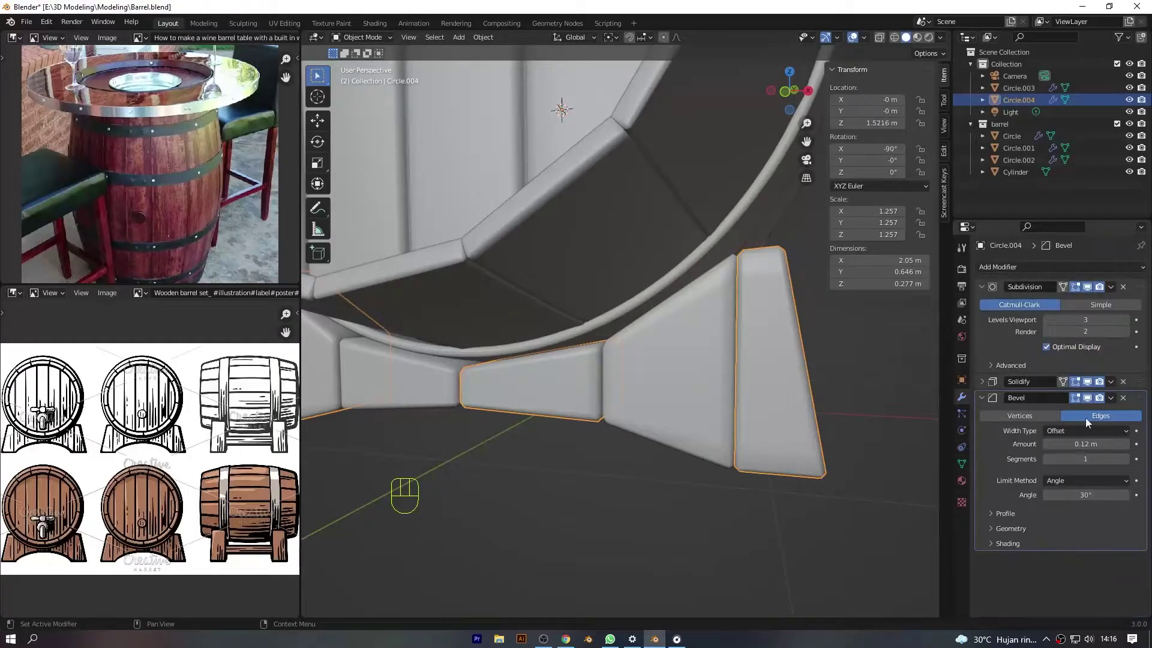
scroll(1038, 360, "up", 3)
left_click(1086, 365, "shift")
left_click_drag(1086, 365, 1068, 365, "shift")
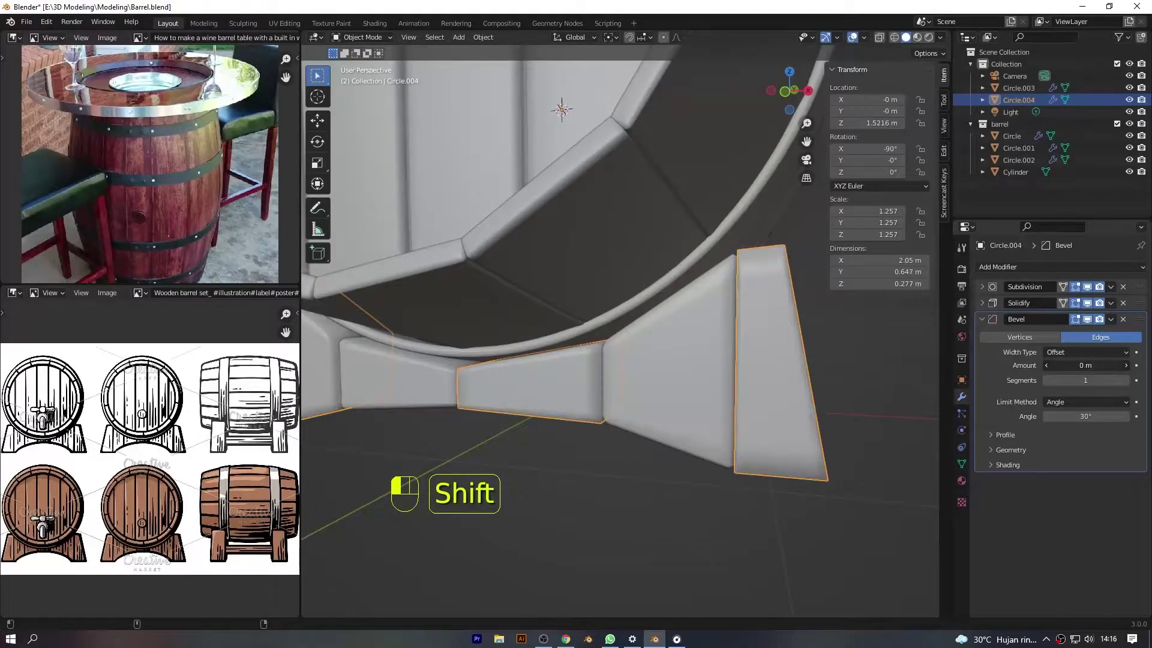
left_click(1080, 365)
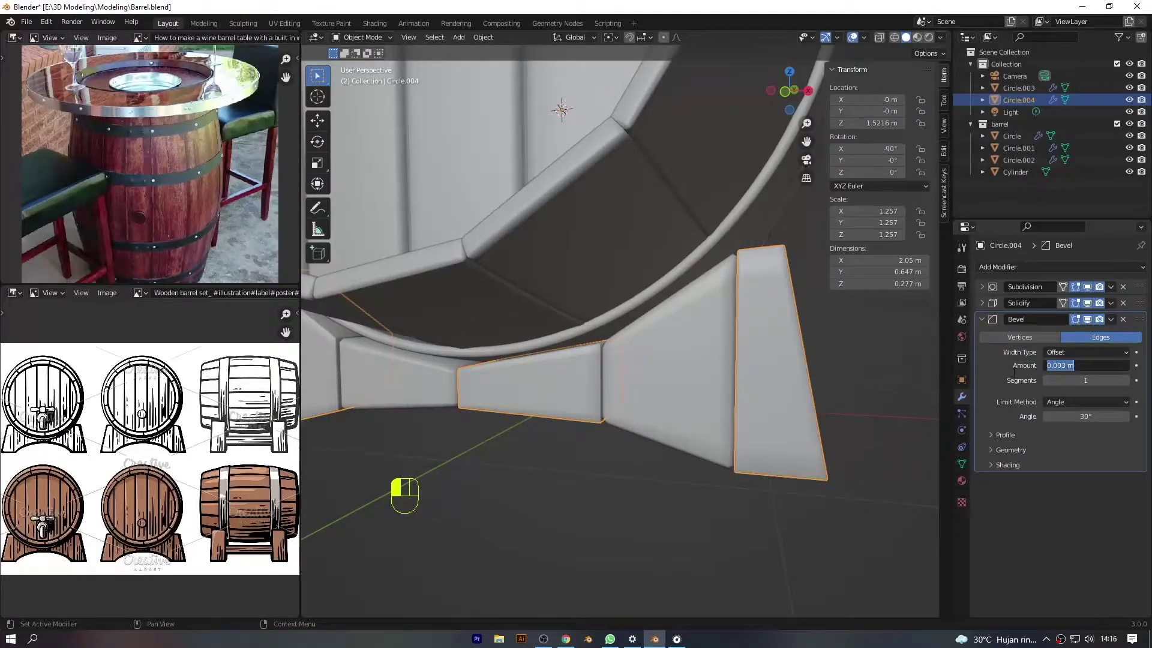
Set the Bevel modifier amount of the other stand pieces, Circle.003, to 0.003 m.
left_click(680, 345)
left_click(675, 344)
left_click(981, 285)
left_click(982, 303)
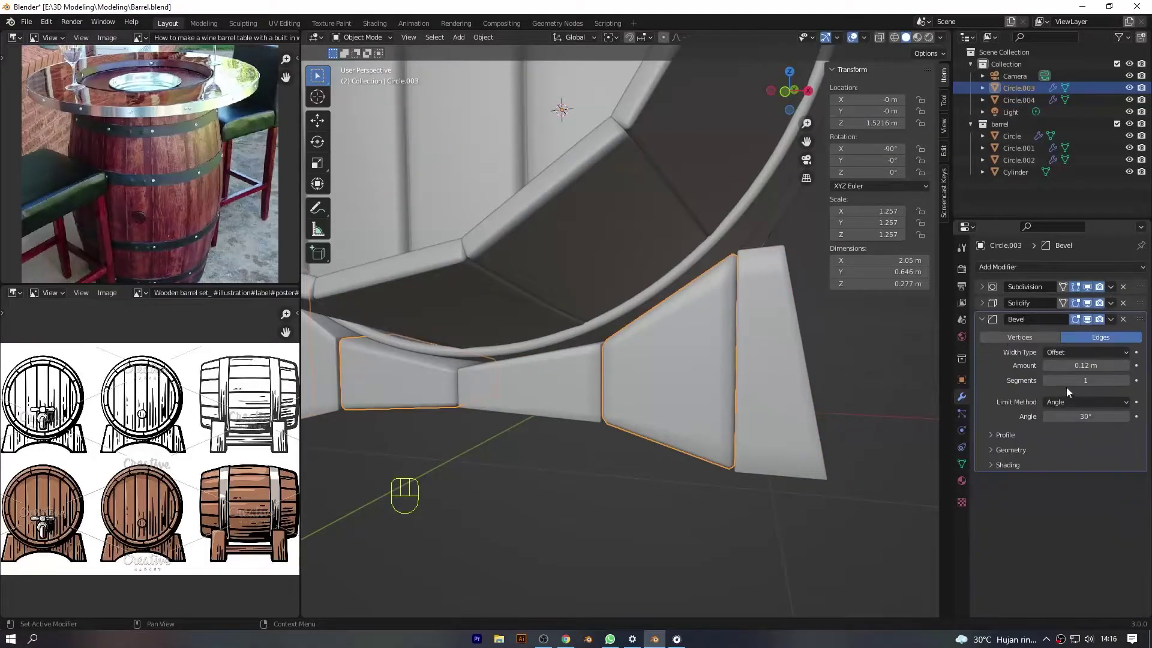
key("BackSpace")
key("BackSpace")
type("0")
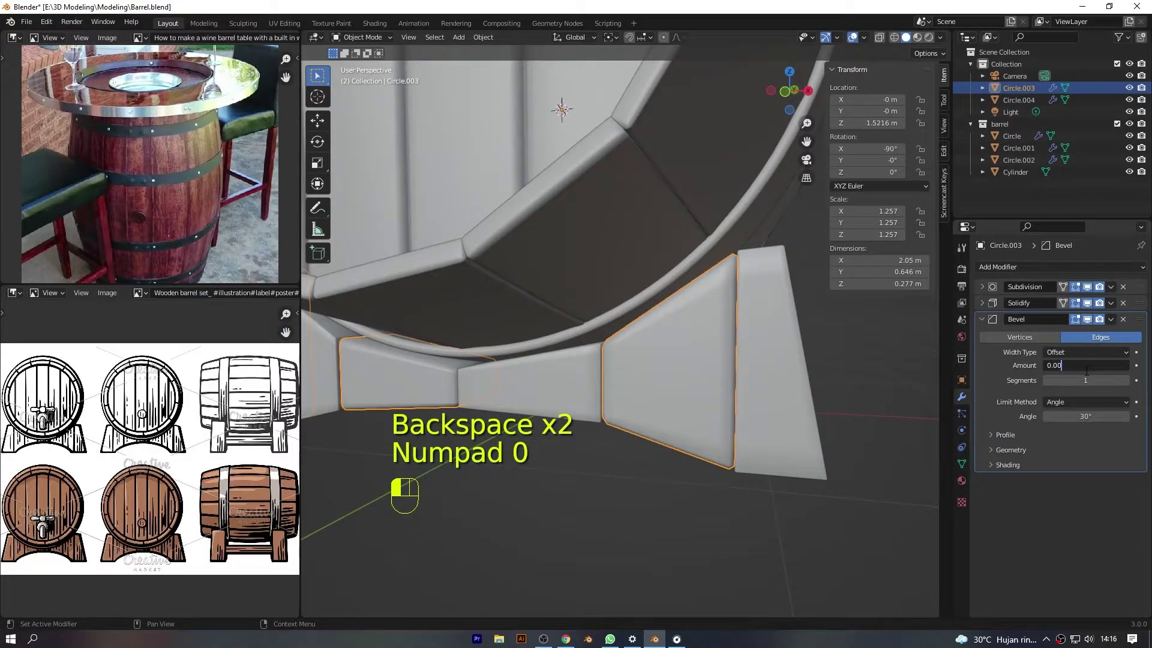
type("3")
key("Return")
Enable Auto Smooth at 30° on both stand objects, Circle.004 and Circle.003.
scroll(796, 399, "down", 4)
left_click(796, 401)
left_click_drag(791, 107, 833, 105)
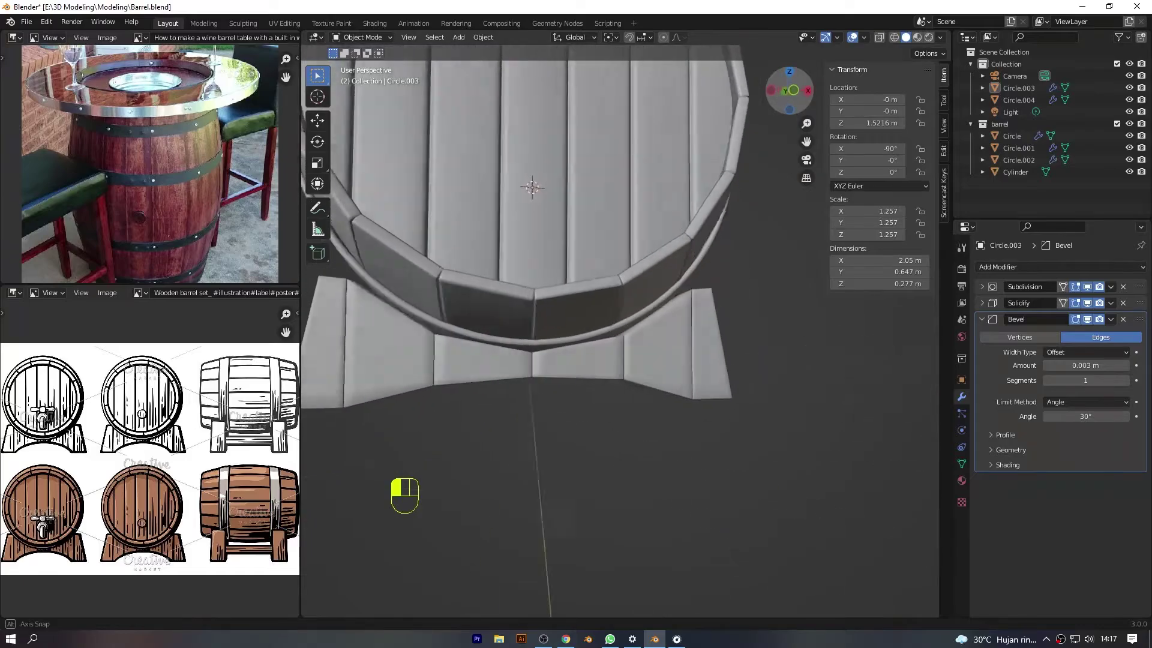
key("KP_1")
left_click(679, 345)
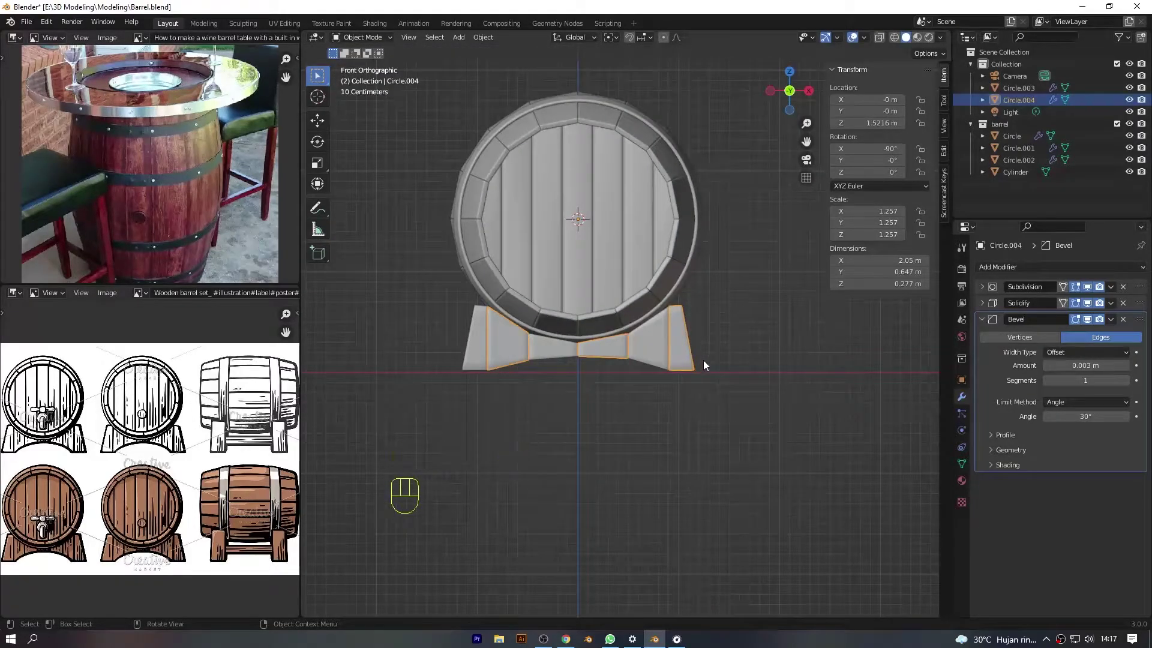
left_click(962, 464)
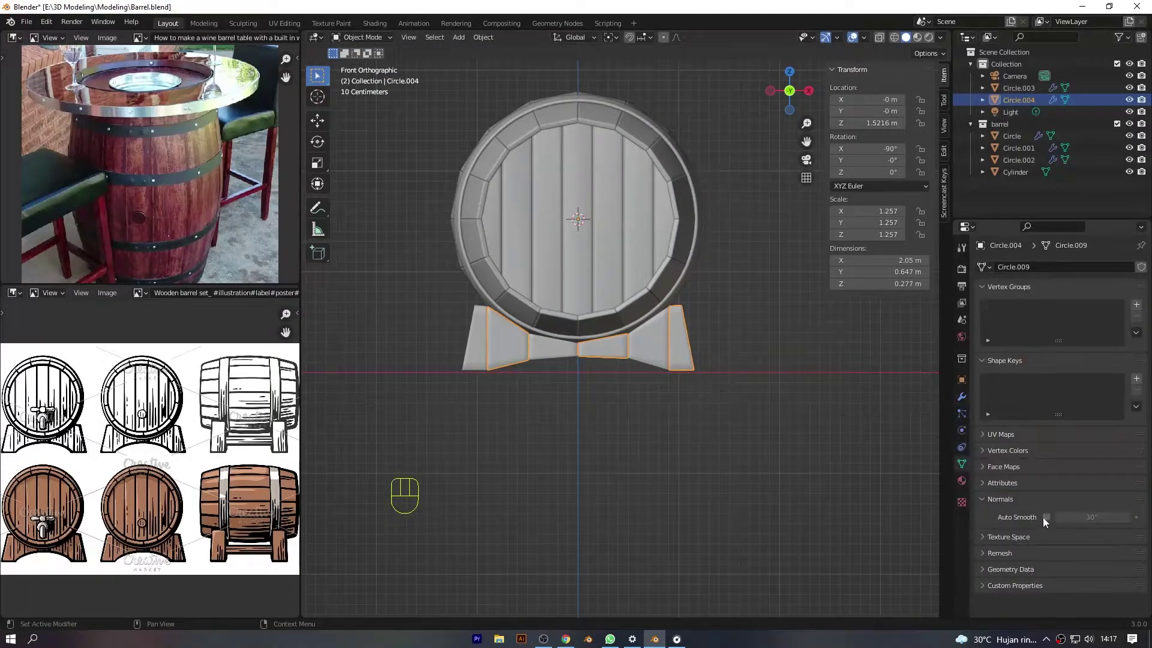
left_click(660, 344)
Give the Bevel modifier of Circle.004 3 segments and a larger amount.
scroll(744, 387, "up", 4)
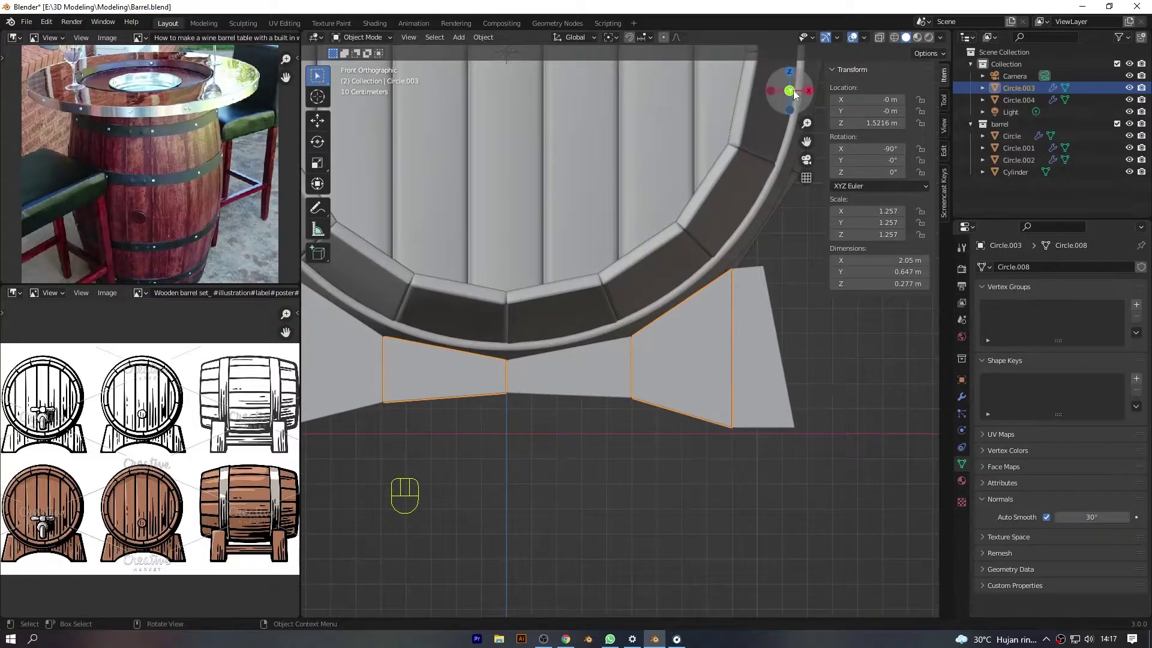
left_click_drag(794, 94, 746, 321)
left_click(747, 321)
left_click(962, 397)
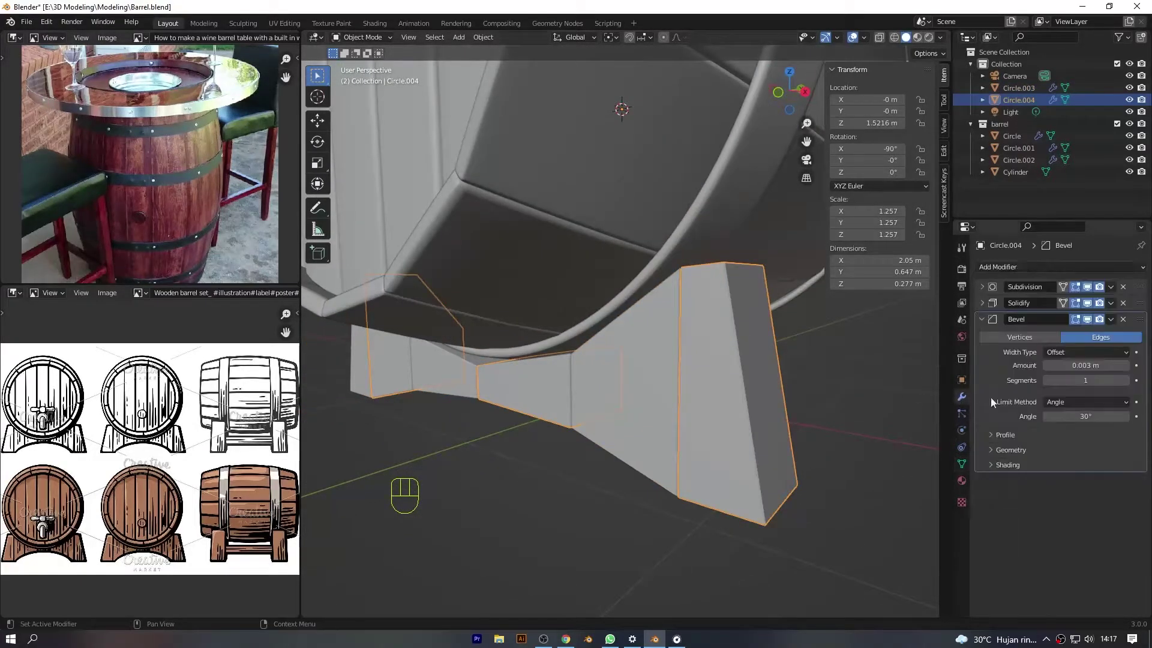
left_click(1089, 639)
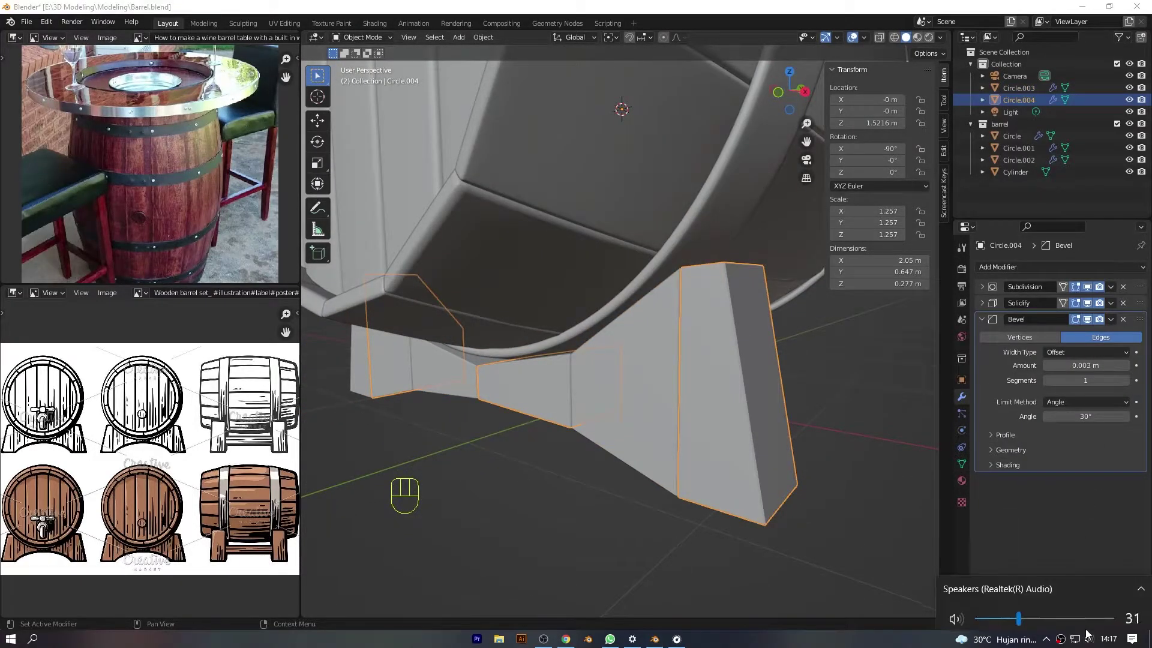
left_click(1126, 380)
left_click(1126, 380)
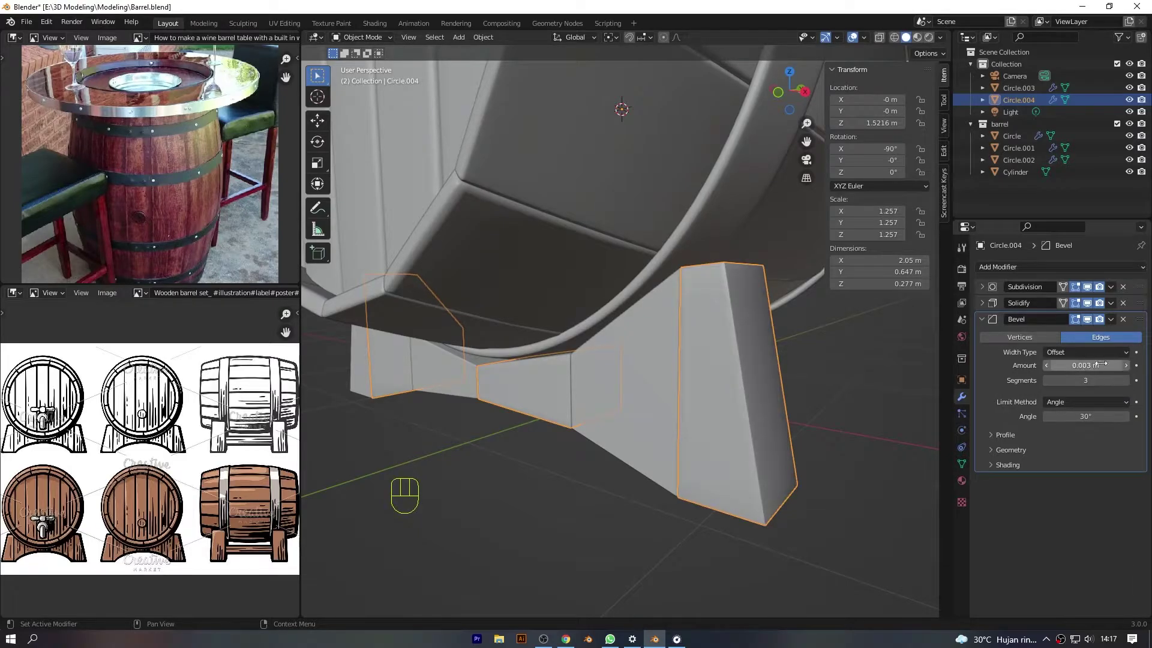
key("BackSpace")
key("BackSpace")
Set the Bevel modifier of Circle.003 to 3 segments and an amount of 0.01 m.
left_click(808, 337)
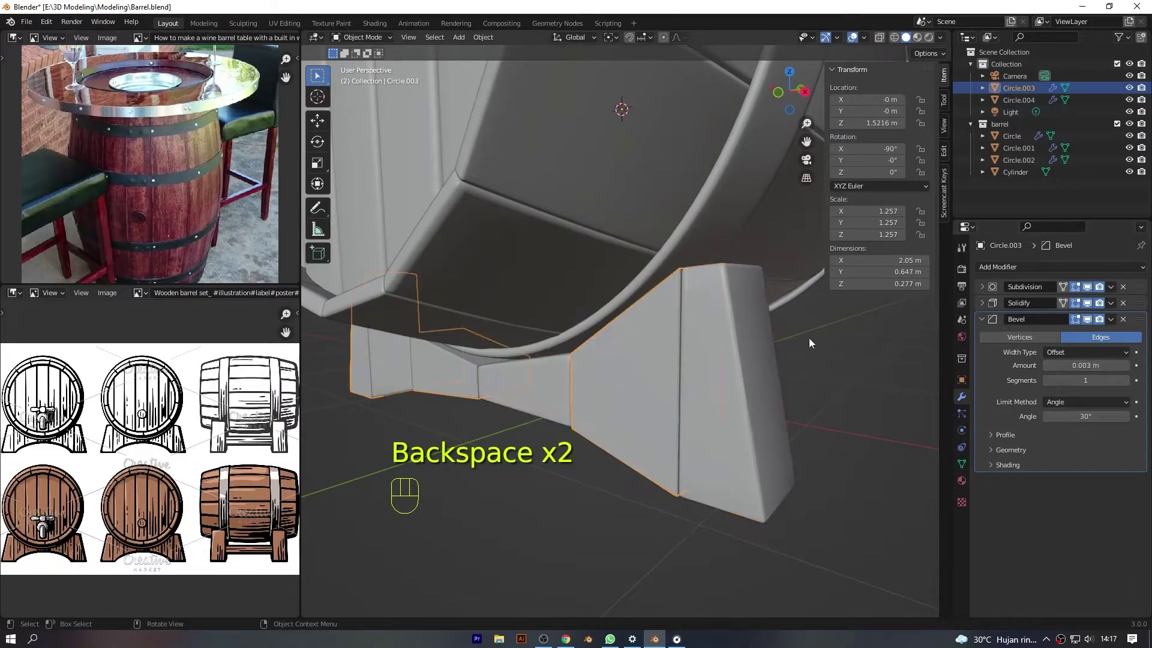
left_click(1126, 380)
left_click(1112, 365)
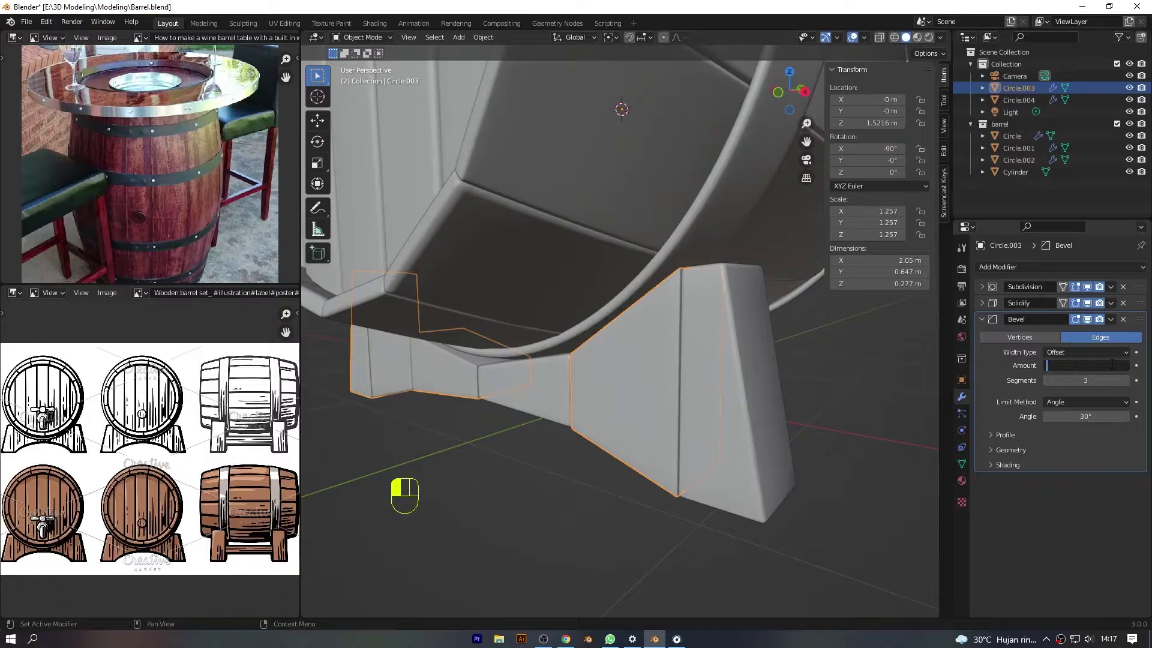
type("0.001")
key("Return")
scroll(793, 361, "down", 3)
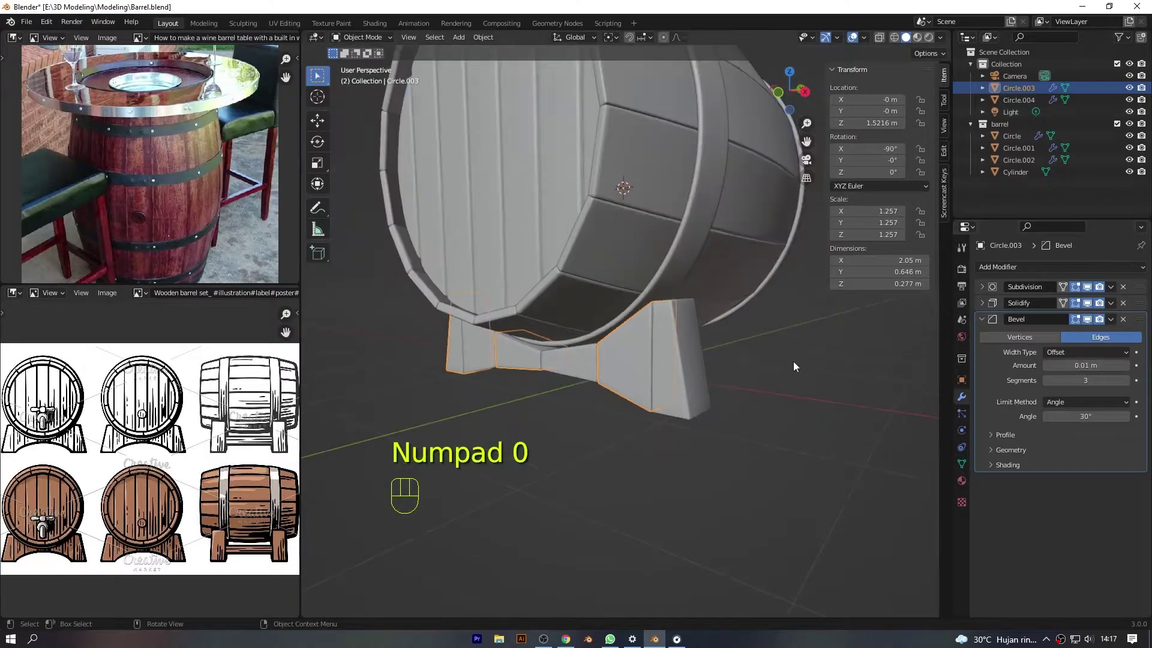
Examine the fit between the stand and the barrel from the front.
middle_click_drag(793, 361, 852, 336)
key("KP_1")
scroll(762, 351, "up", 2)
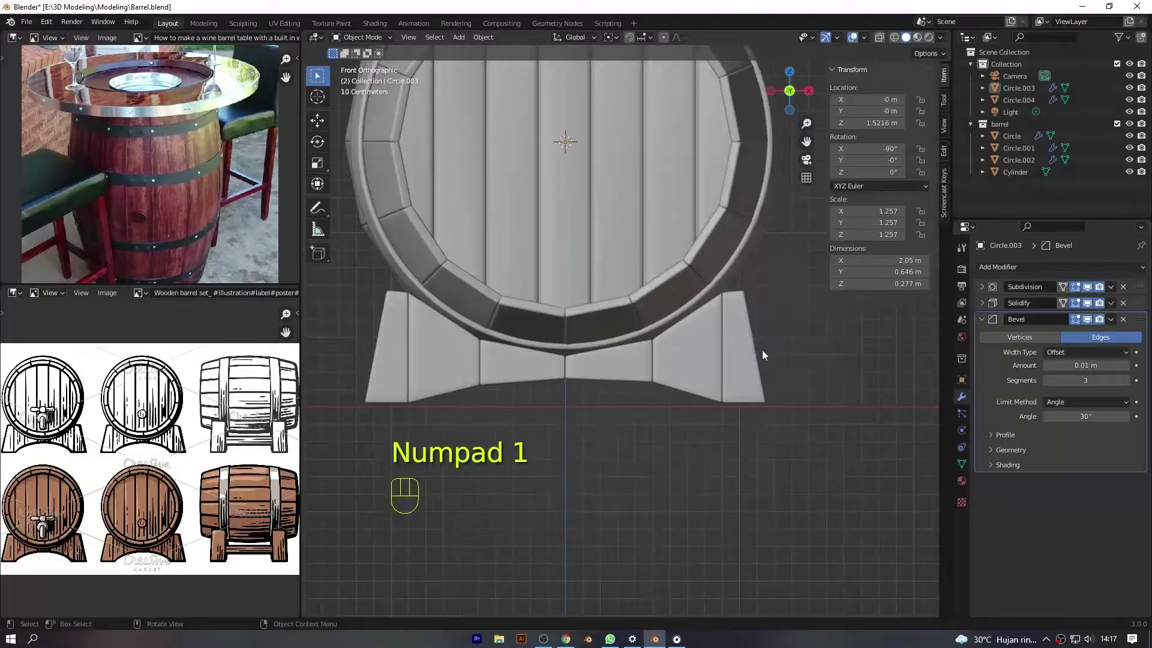
scroll(639, 360, "down", 3)
scroll(637, 354, "up", 2)
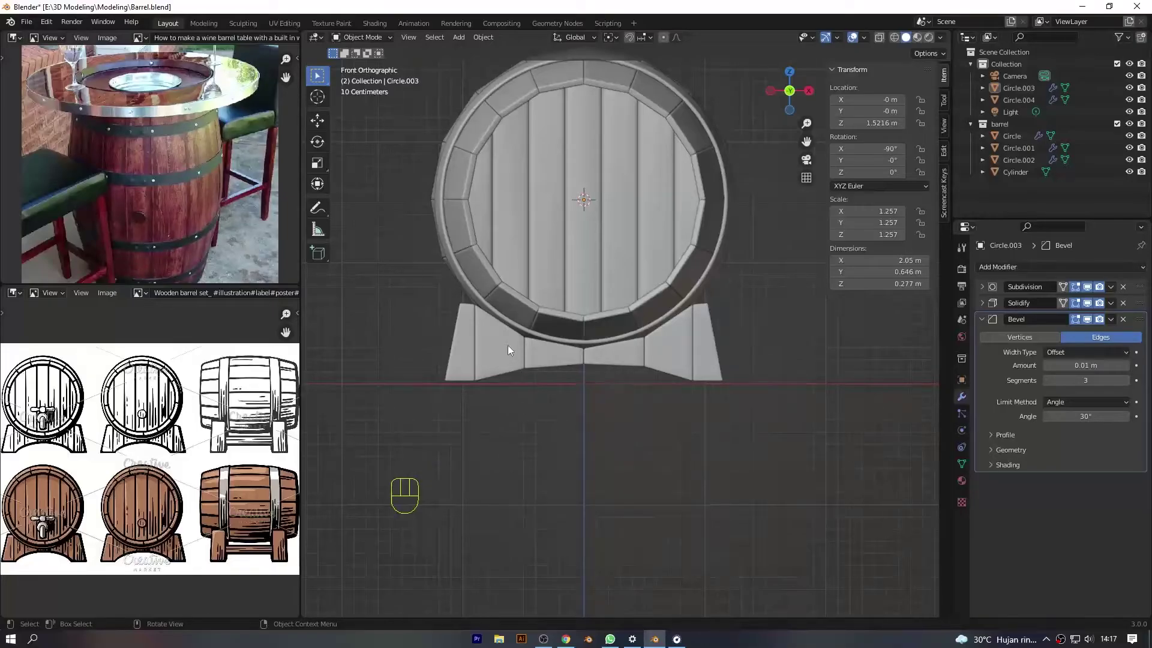
scroll(600, 363, "down", 2)
scroll(623, 369, "up", 2)
scroll(463, 327, "up", 3)
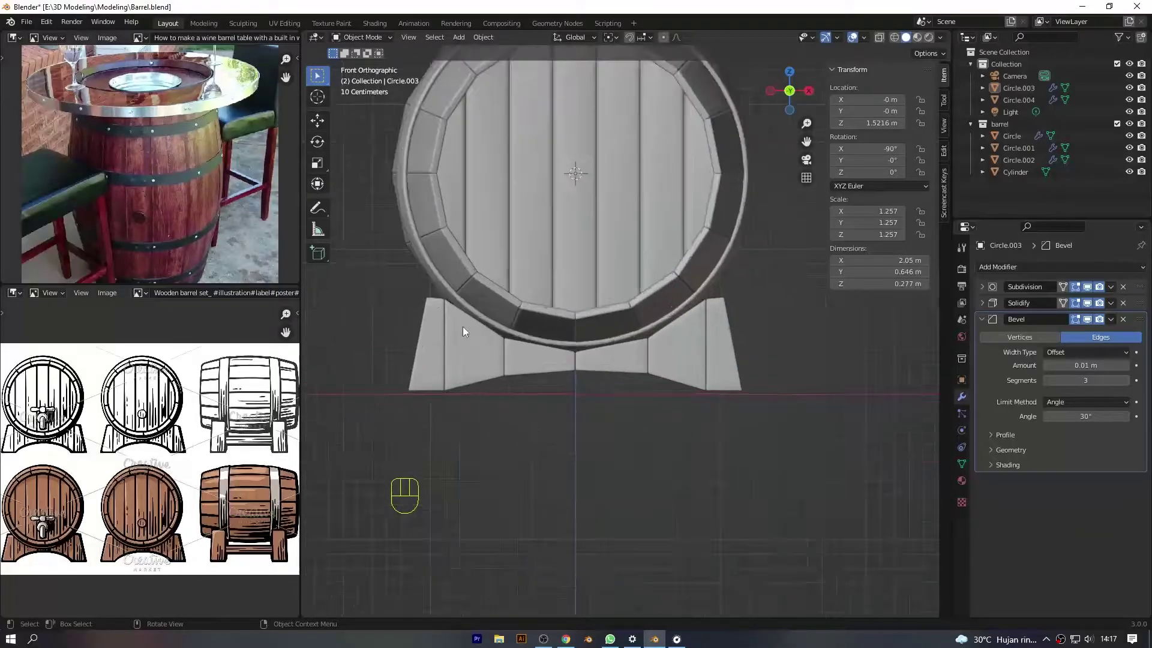
Edit both stand objects, Circle.003 and Circle.004, together and add a centred vertical loop cut to each of the two inner pieces left of centre.
left_click(476, 366)
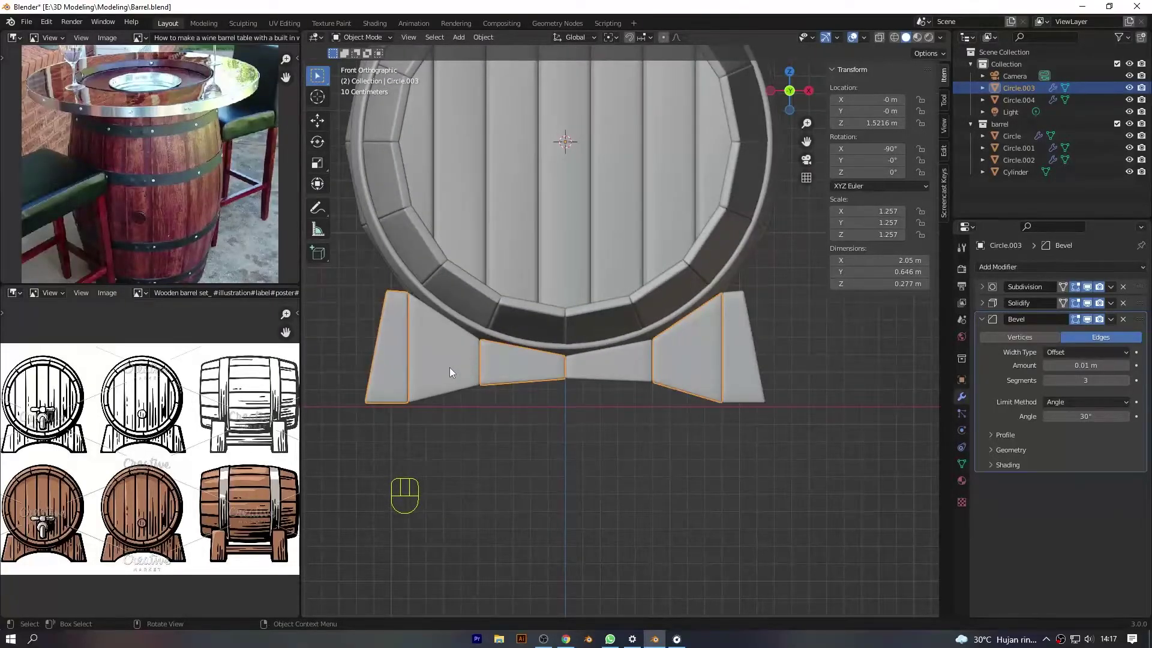
left_click(448, 367, "shift")
key("Tab")
key("alt+z")
key("ctrl+r")
left_click(451, 384)
right_click(451, 384)
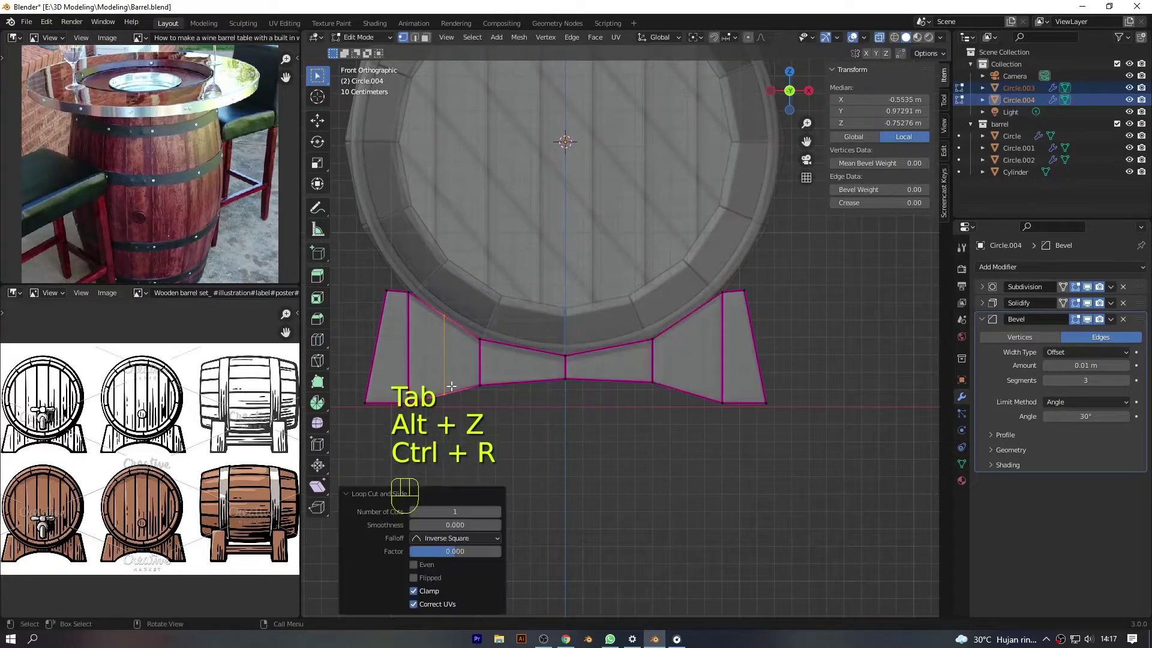
key("ctrl+r")
left_click(522, 375)
right_click(522, 375)
Add a centred vertical loop cut to each of the two inner pieces right of centre and join both stand objects into one.
key("ctrl+r")
left_click(683, 383)
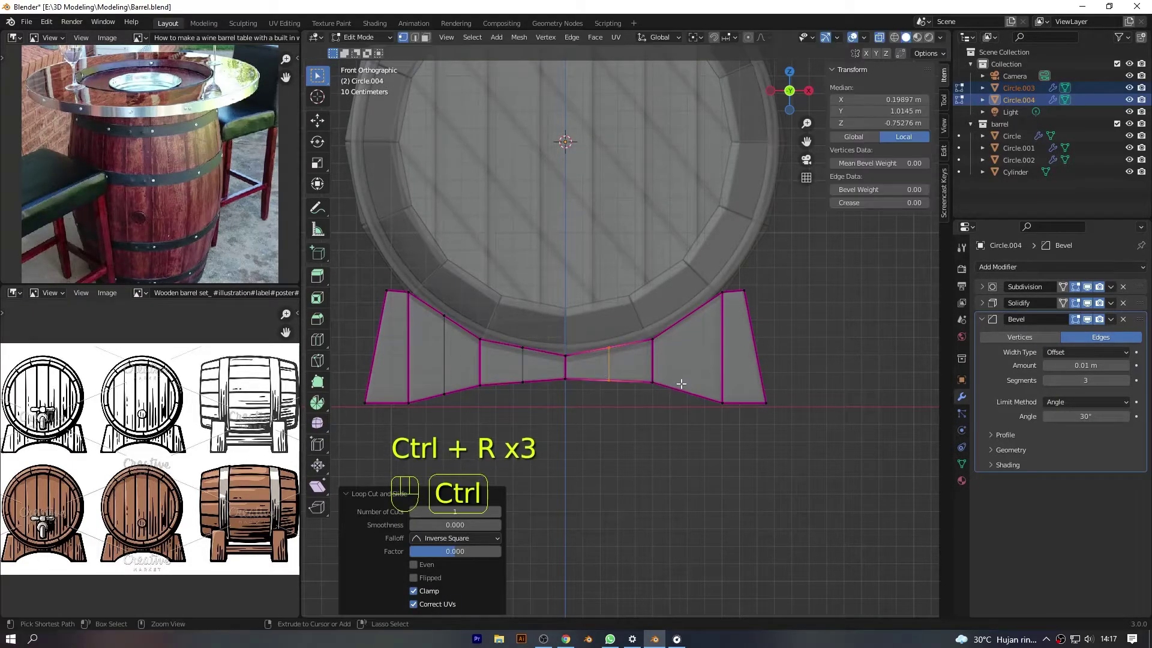
key("ctrl+r")
key("Tab")
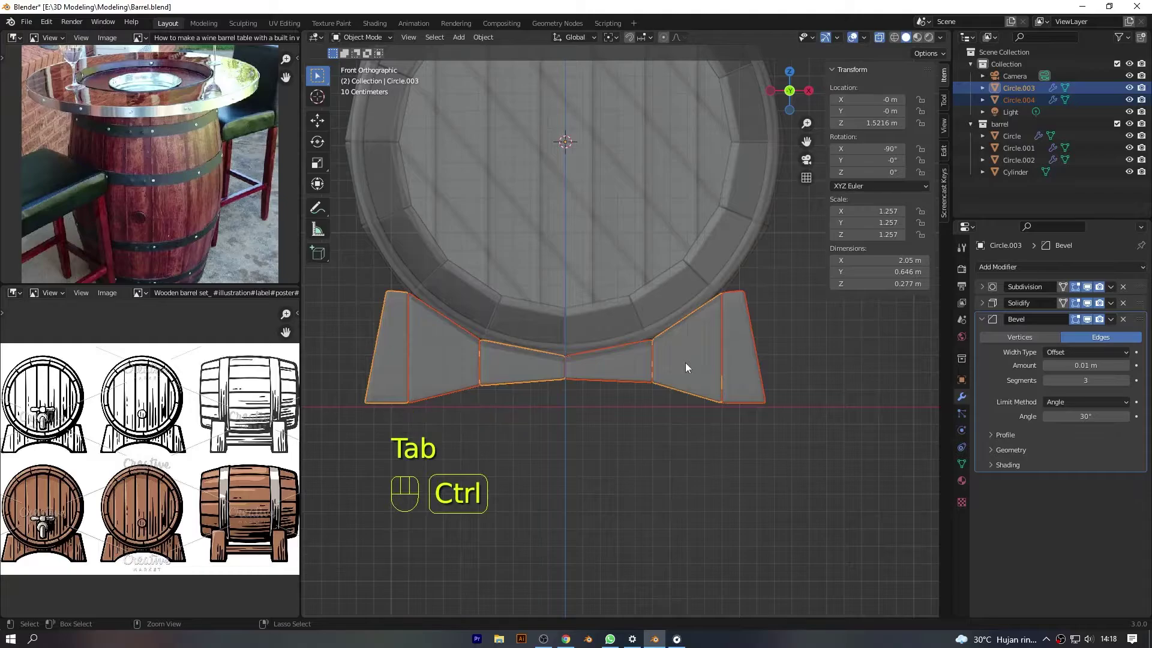
key("ctrl+j")
key("Tab")
left_click(447, 395)
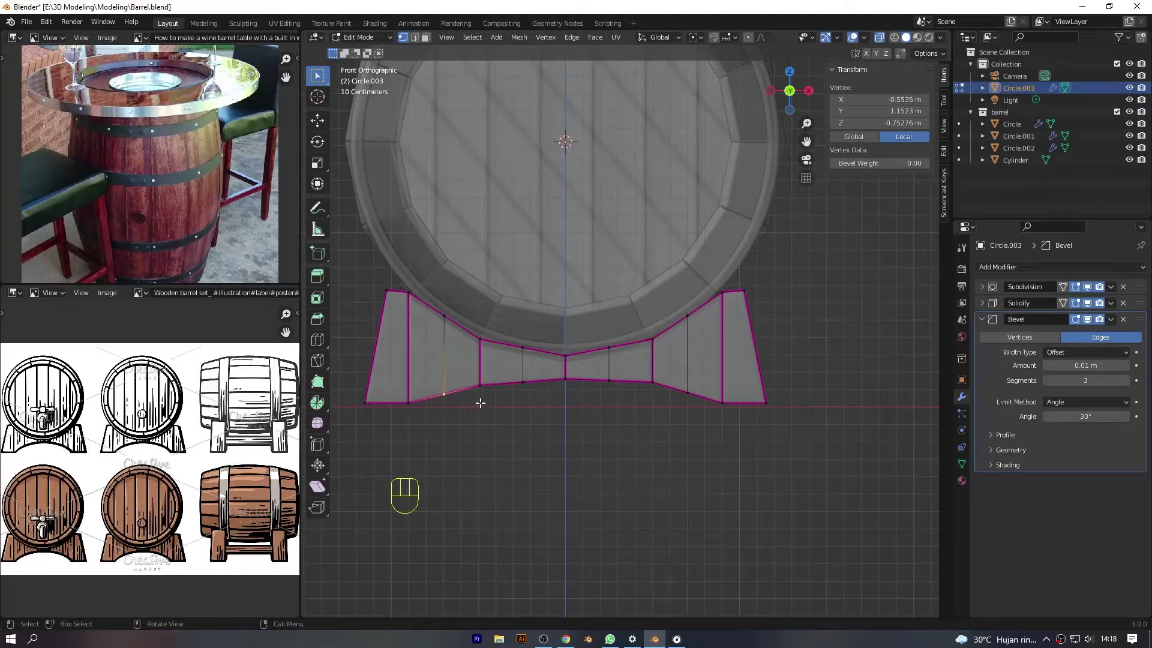
key("g")
left_click(489, 384)
left_click(523, 381)
key("g")
right_click(527, 380)
key("ctrl+z")
key("ctrl+z")
Raise the bottom middle vertices of the stand's two wide inner pieces by about 0.013 m along Z.
left_click(687, 393, "shift")
key("g")
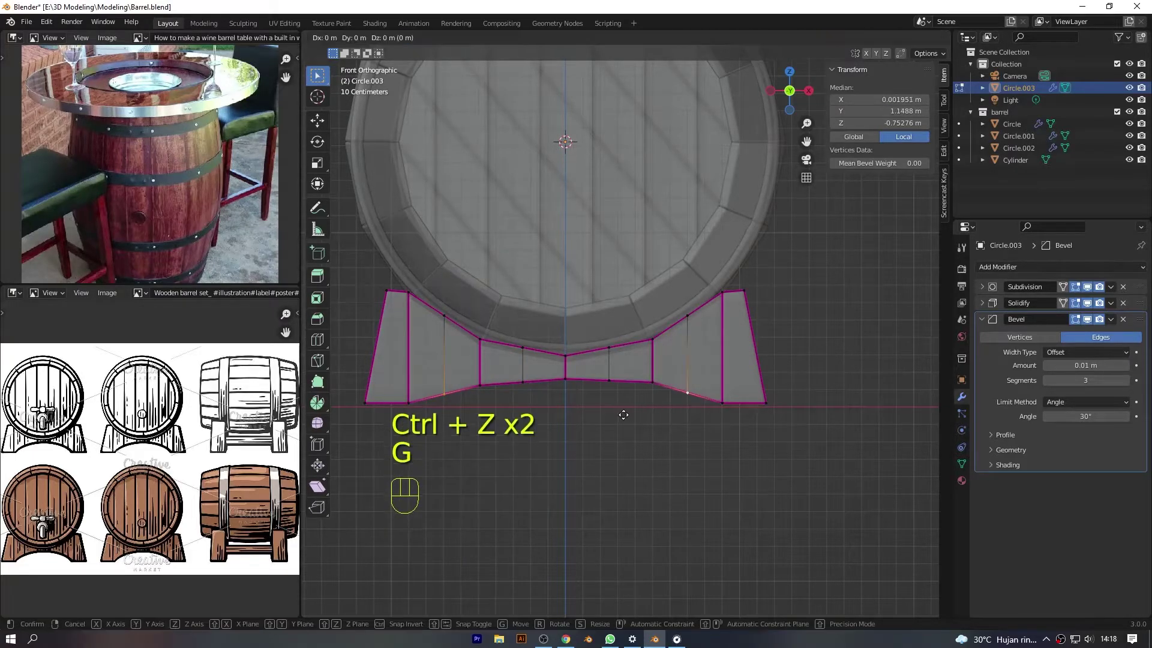
middle_click(624, 415)
left_click(624, 391)
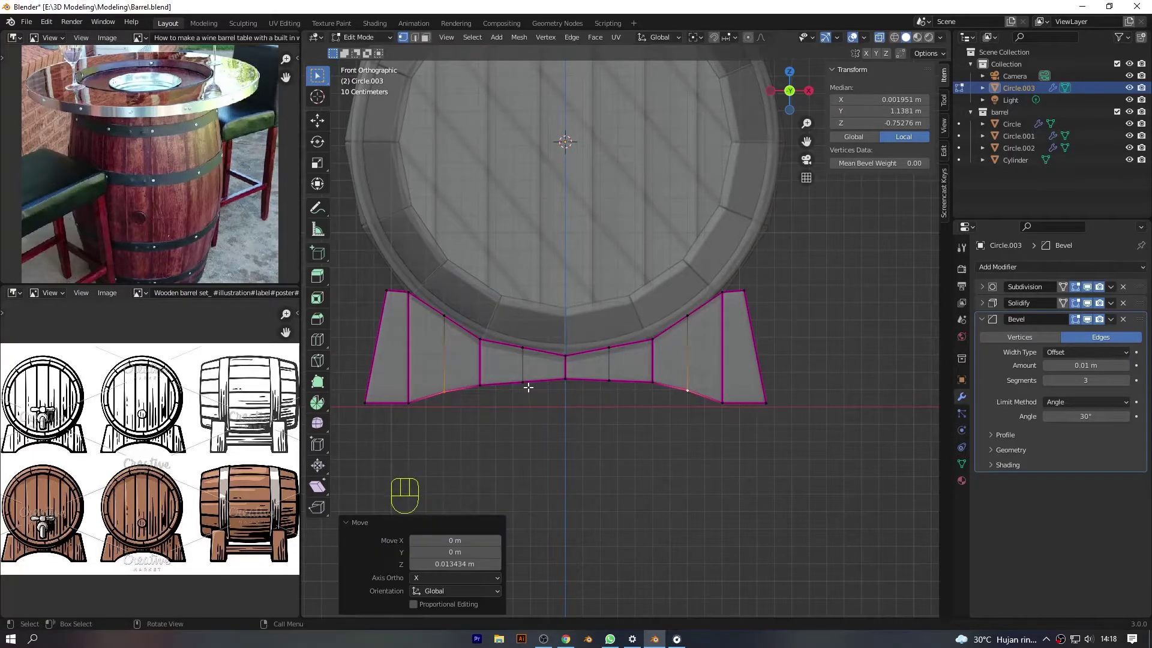
Raise the bottom middle vertices of the two central stand pieces by about 0.017 m along Z.
left_click(525, 384)
left_click(581, 388, "shift")
key("alt+z")
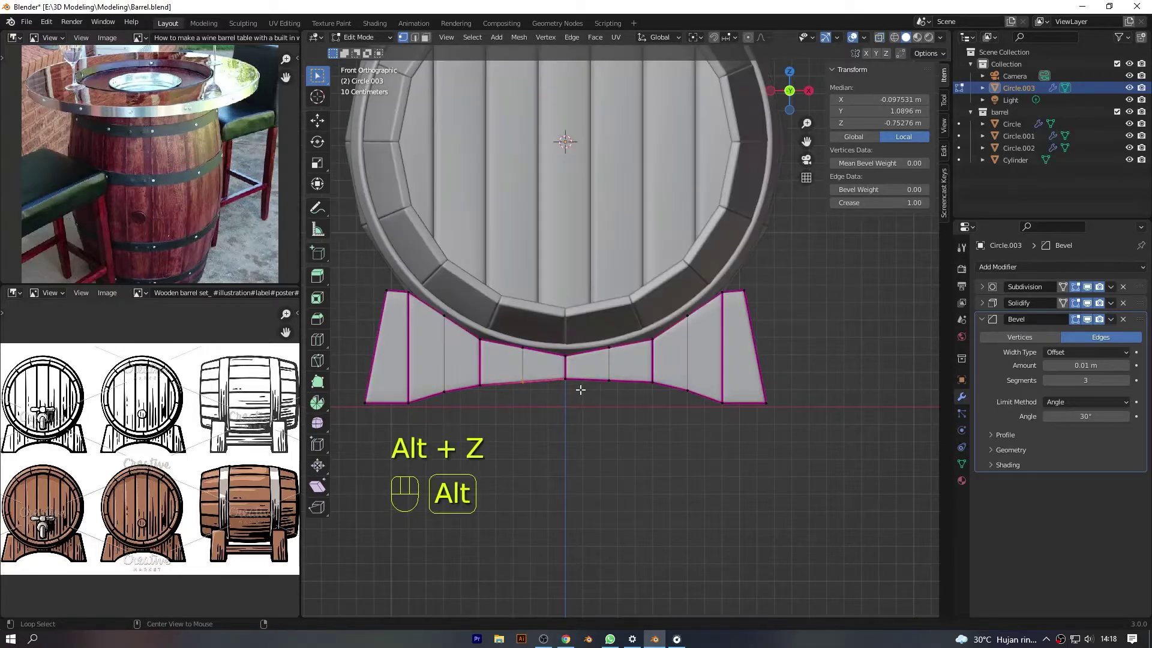
key("alt+z")
left_click(609, 384, "shift")
key("g")
middle_click(599, 435, "shift")
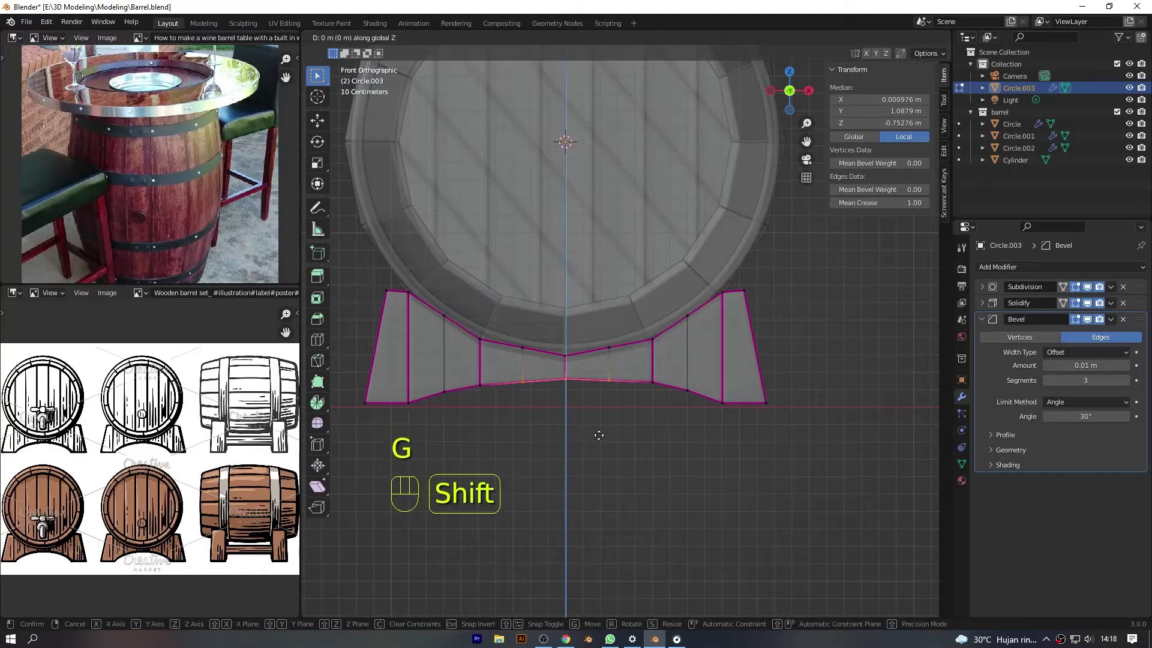
left_click(597, 407)
Raise the bottom vertices at the stand's central joint by about 0.009 m along Z and leave mesh editing.
left_click(568, 376)
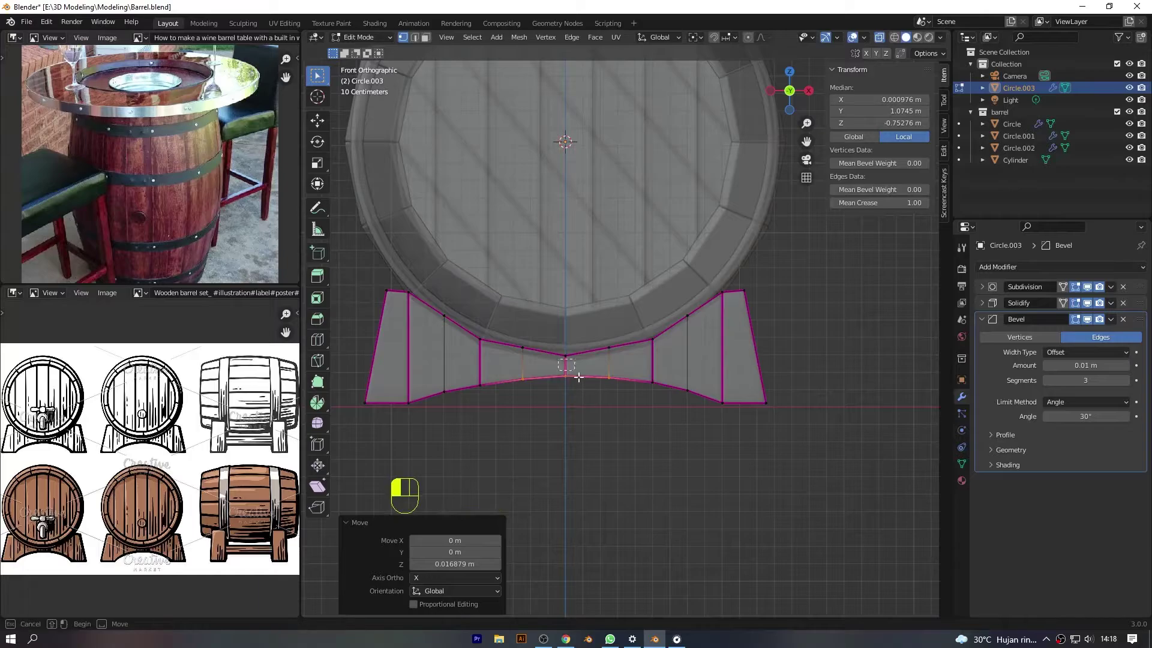
key("g")
middle_click(582, 384, "shift")
left_click(581, 375)
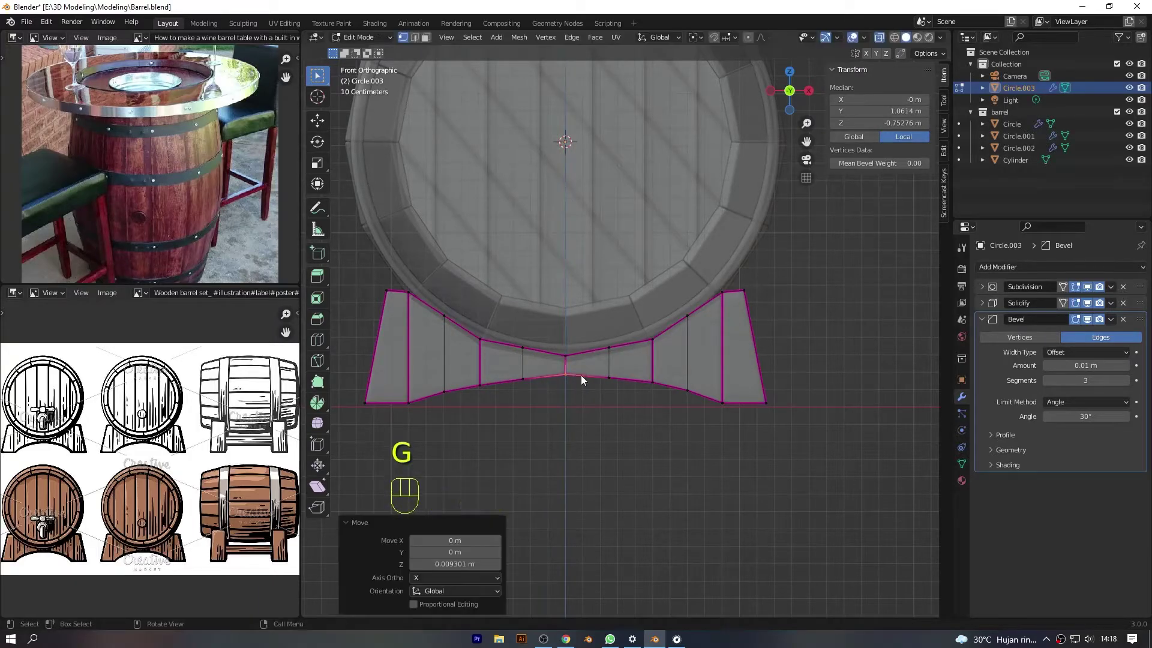
key("Tab")
Scale the stand along X to about 1.178, giving a width of about 2.15 m.
scroll(736, 369, "down", 5)
left_click(736, 369)
middle_click_drag(736, 370, 480, 355)
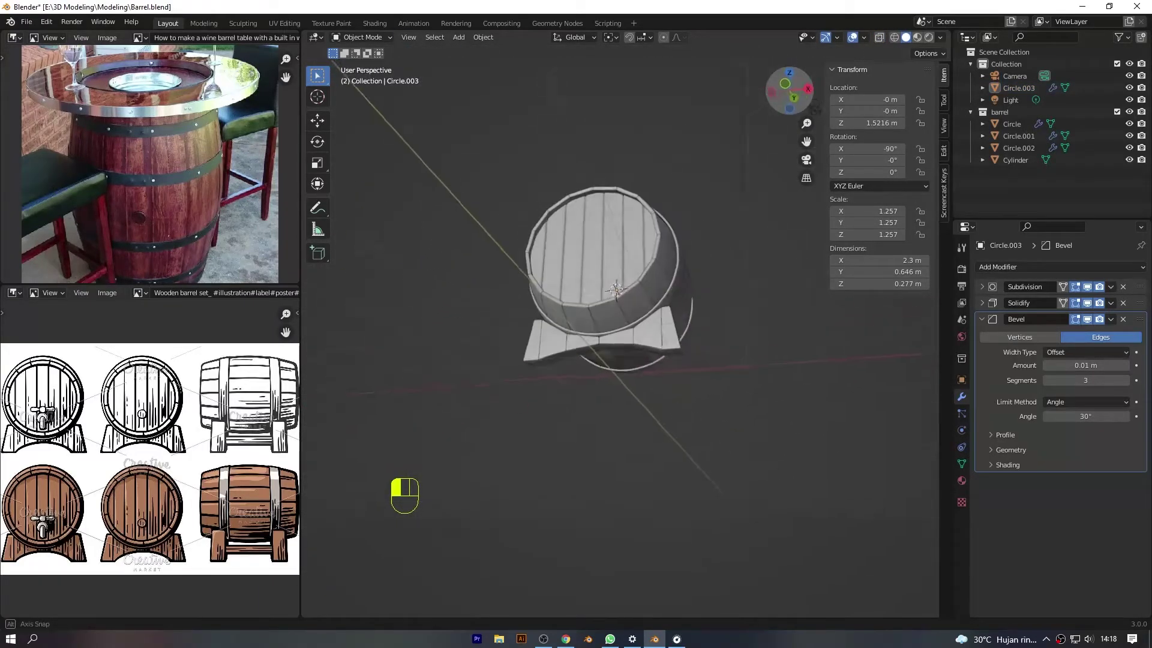
key("KP_1")
scroll(480, 355, "up", 4)
left_click(451, 347, "shift")
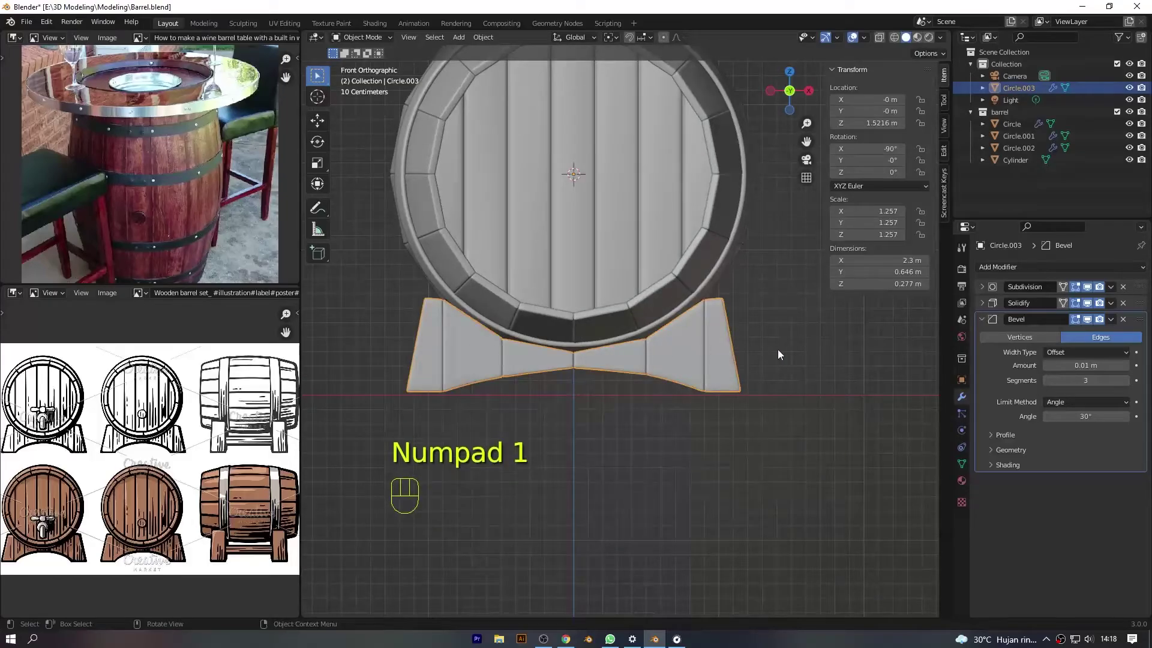
key("s")
key("x")
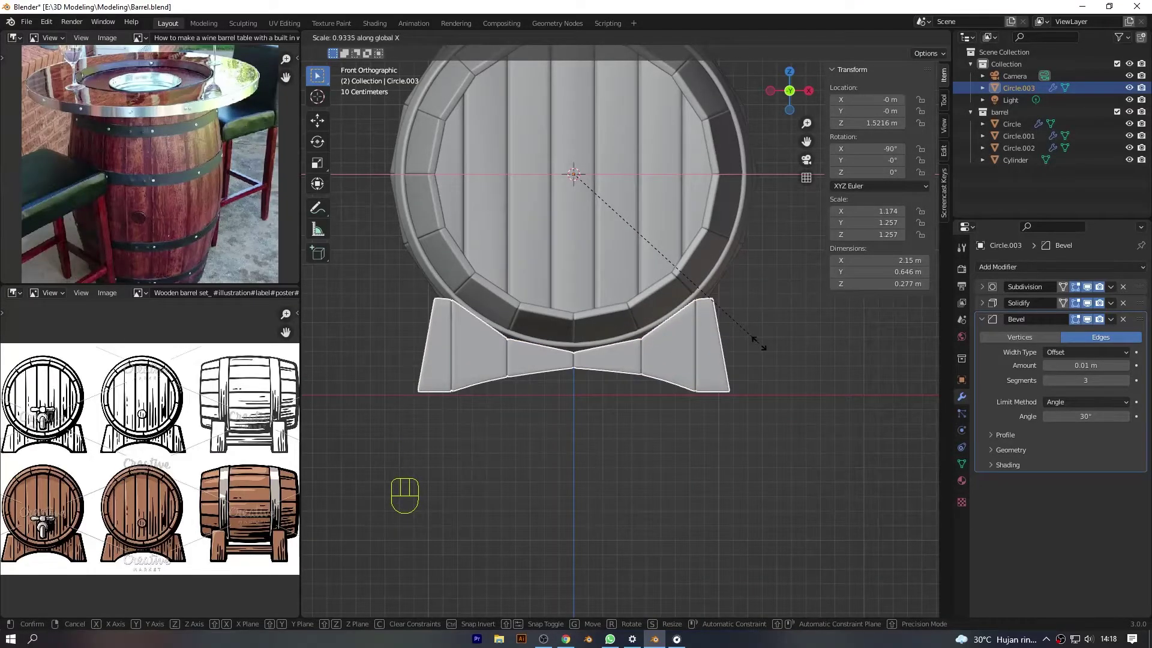
left_click(759, 344)
Lower the upper vertices of the stand's outer and wide inner pieces slightly along Z.
key("Tab")
key("alt+z")
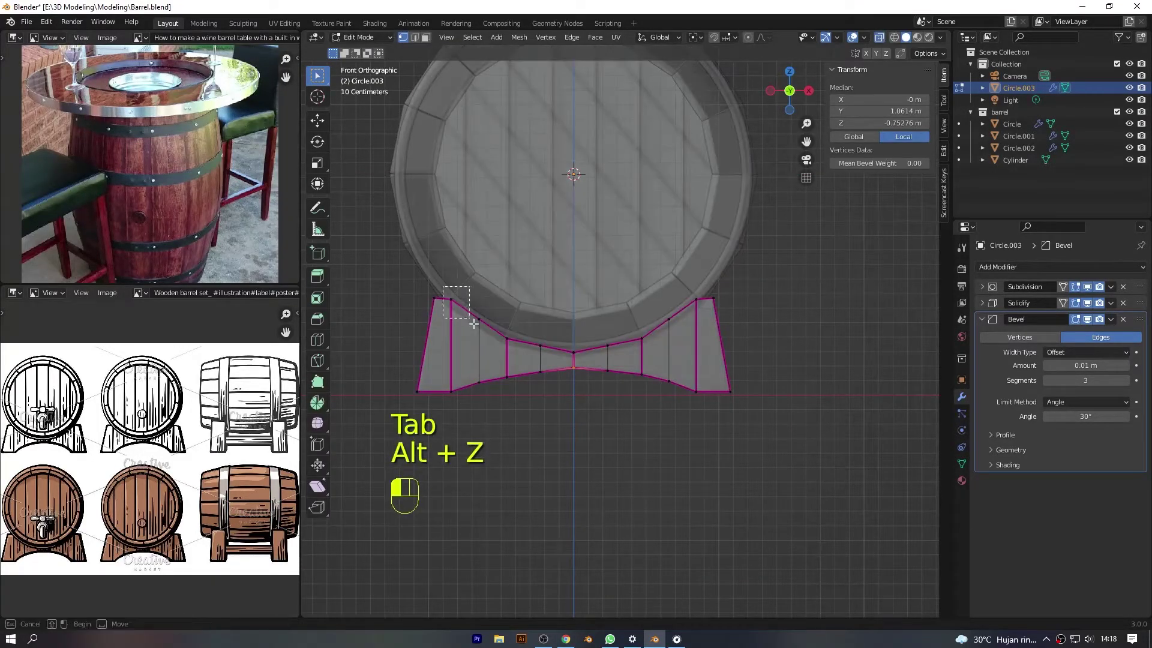
left_click_drag(398, 264, 770, 330)
key("alt+z")
key("g")
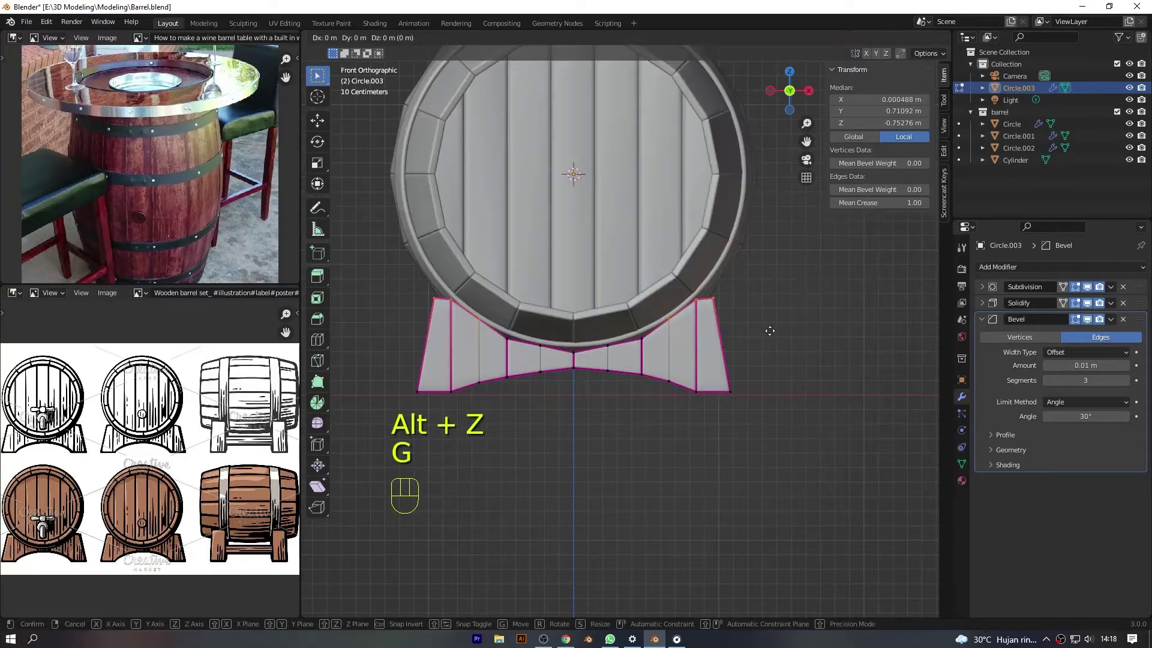
key("z")
left_click(763, 354)
key("Tab")
Add a Mirror modifier to the stand and mirror it on Z only, placing a second stand under the other hoop.
scroll(763, 336, "down", 6)
left_click(762, 304)
left_click_drag(787, 93, 659, 97)
scroll(556, 387, "up", 4)
left_click(545, 370)
key("KP_1")
left_click(808, 91)
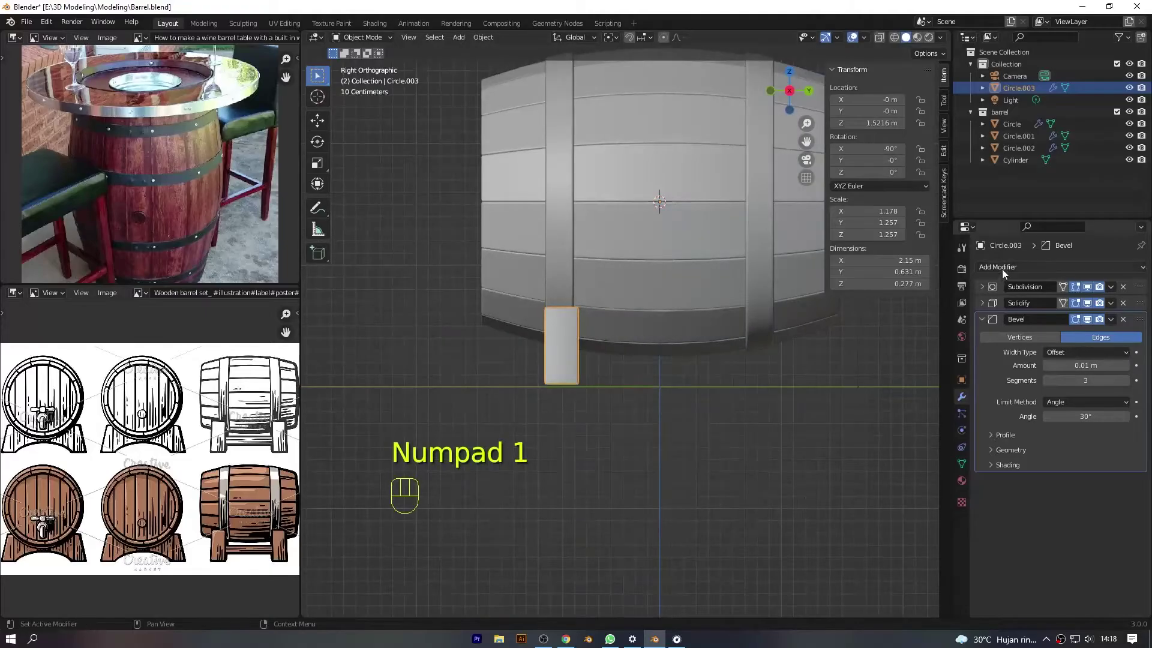
left_click(1002, 269)
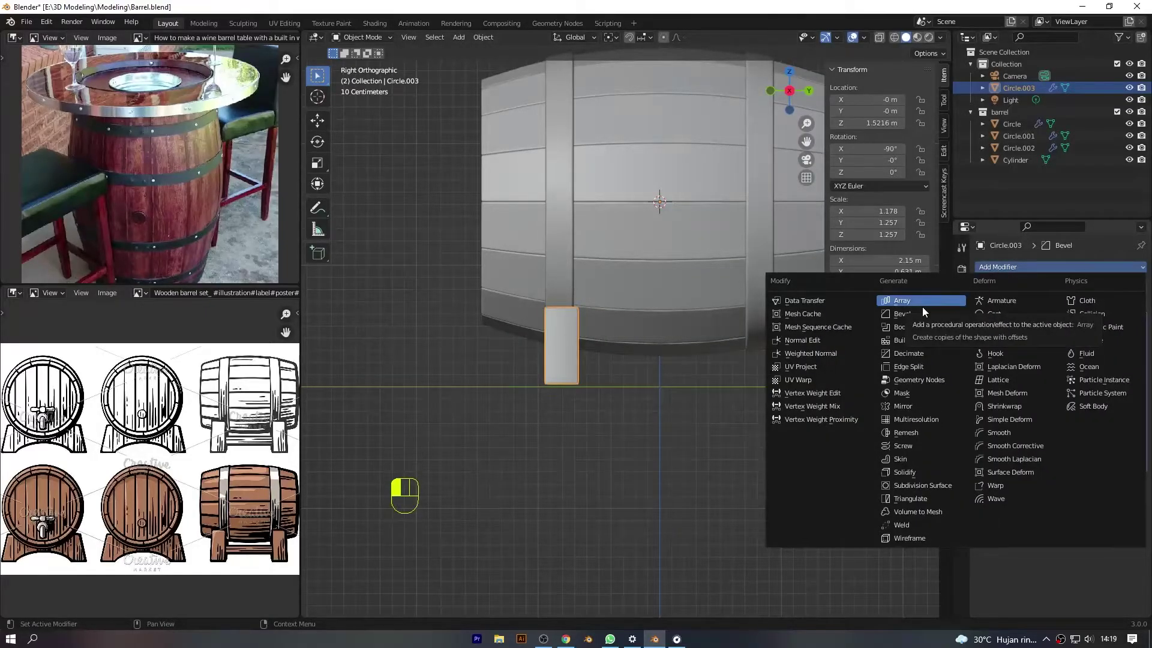
left_click(903, 406)
scroll(792, 384, "down", 2)
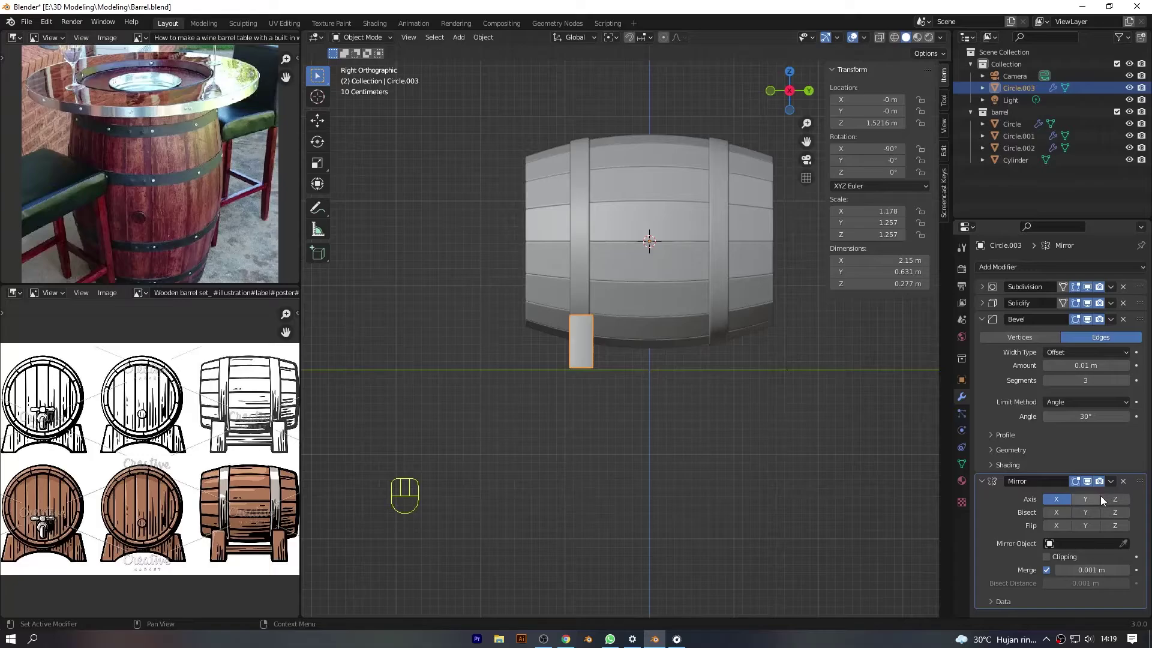
left_click(1056, 499)
Move the entire stand mesh slightly outward along the barrel's length to centre each stand beneath its hoop.
scroll(797, 351, "up", 3)
key("Tab")
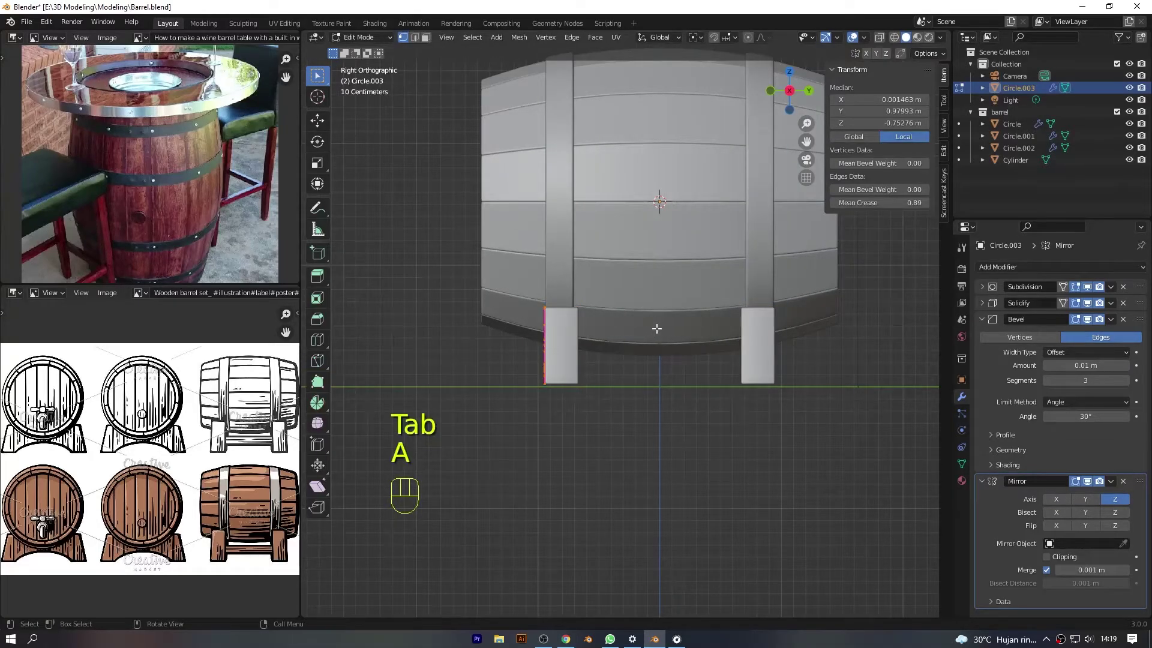
key("g")
left_click(641, 320)
key("Tab")
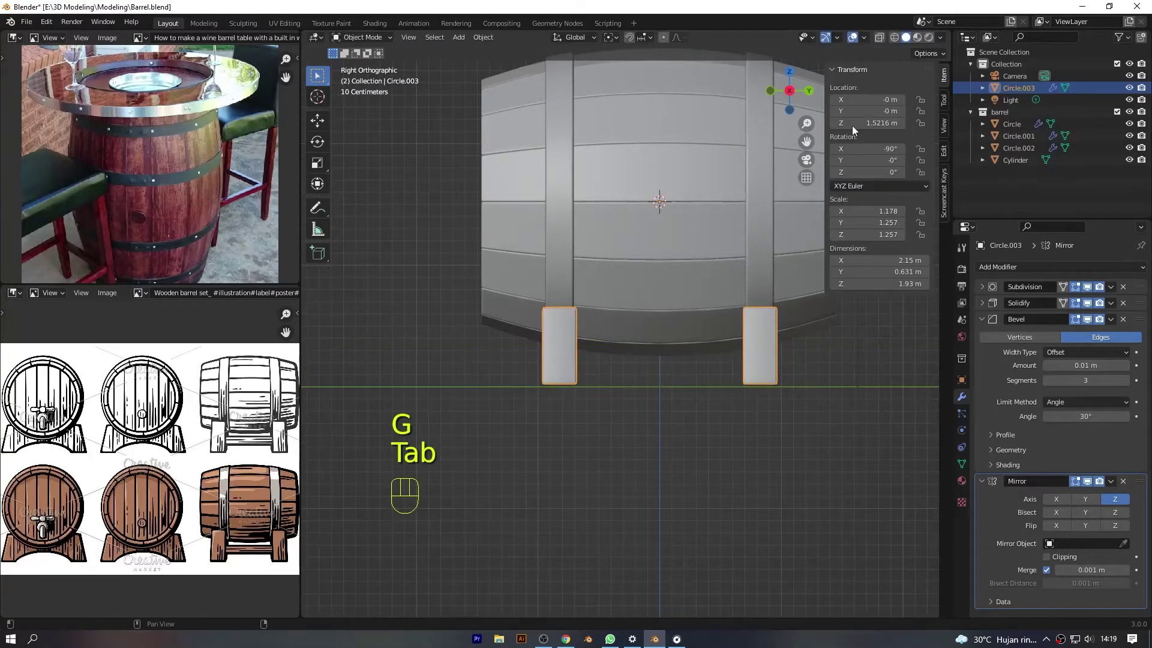
Save the barrel file.
scroll(798, 108, "down", 4)
left_click_drag(789, 92, 873, 96)
key("ctrl+s")
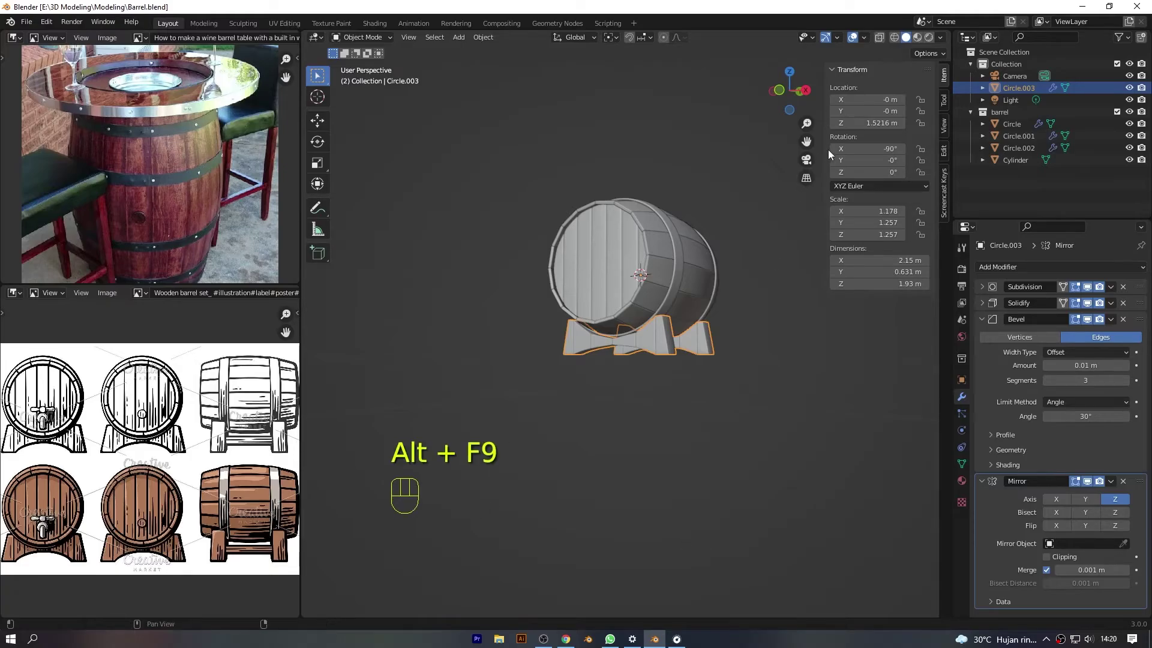
Hide the viewport sidebar and open the stand mesh for editing in front view.
left_click_drag(828, 149, 858, 232)
key("KP_1")
scroll(881, 228, "up", 5)
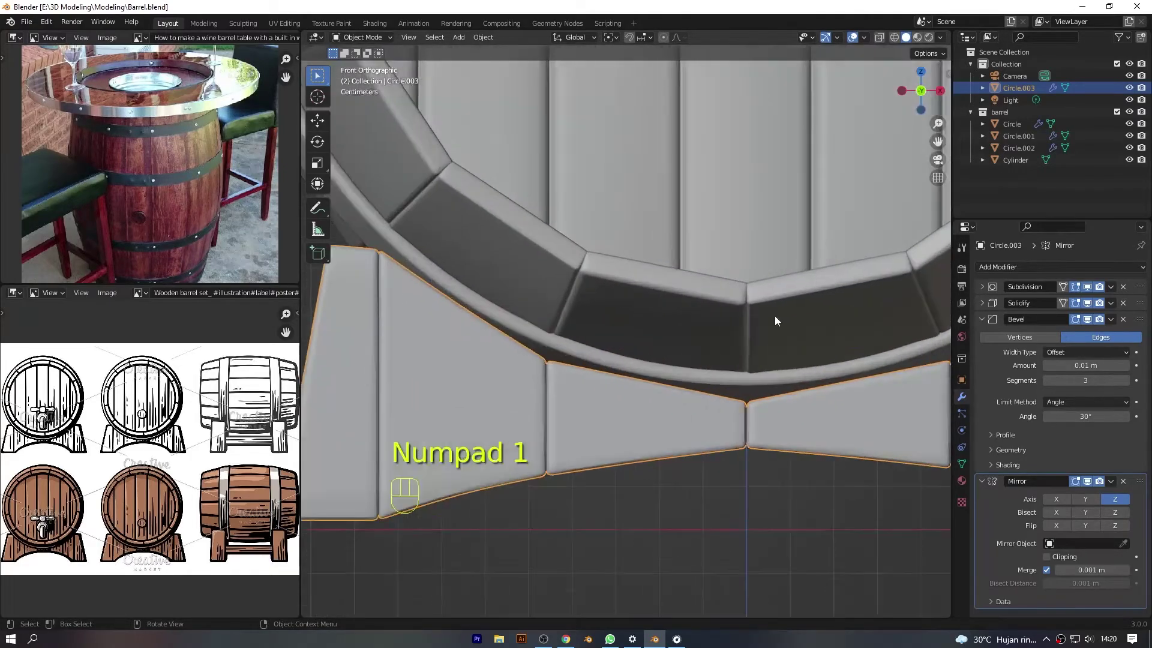
scroll(727, 395, "down", 2)
key("Tab")
scroll(744, 390, "down", 2)
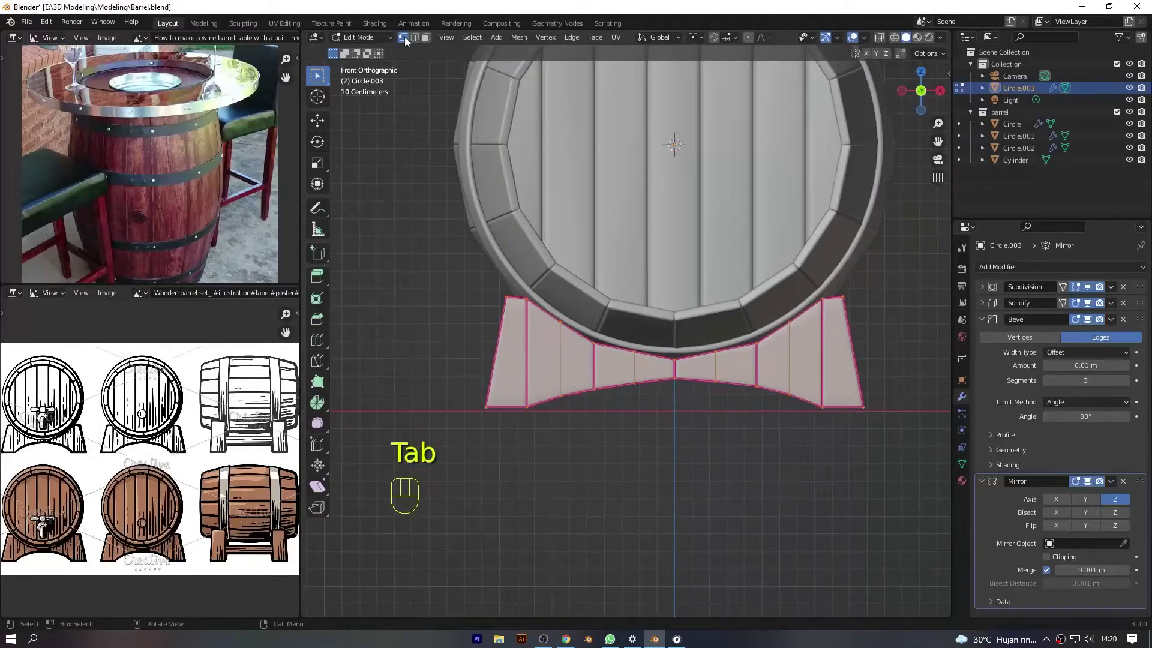
Raise the top vertices at the joints between the wide inner pieces and the central pieces by about 0.017 m along Z.
key("alt+z")
scroll(552, 327, "up", 2)
key("alt+z")
key("alt+z")
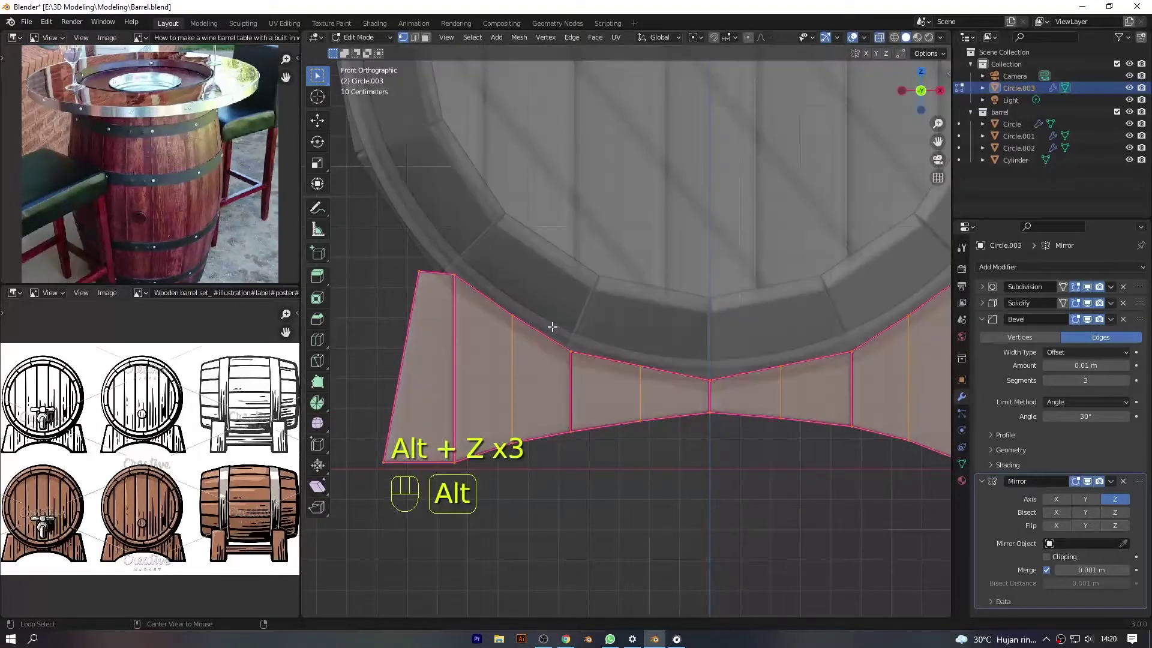
key("alt+z")
key("alt+z")
left_click(600, 363)
key("alt+z")
key("alt+z")
left_click_drag(822, 334, 905, 387, "shift")
key("alt+z")
key("g")
key("z")
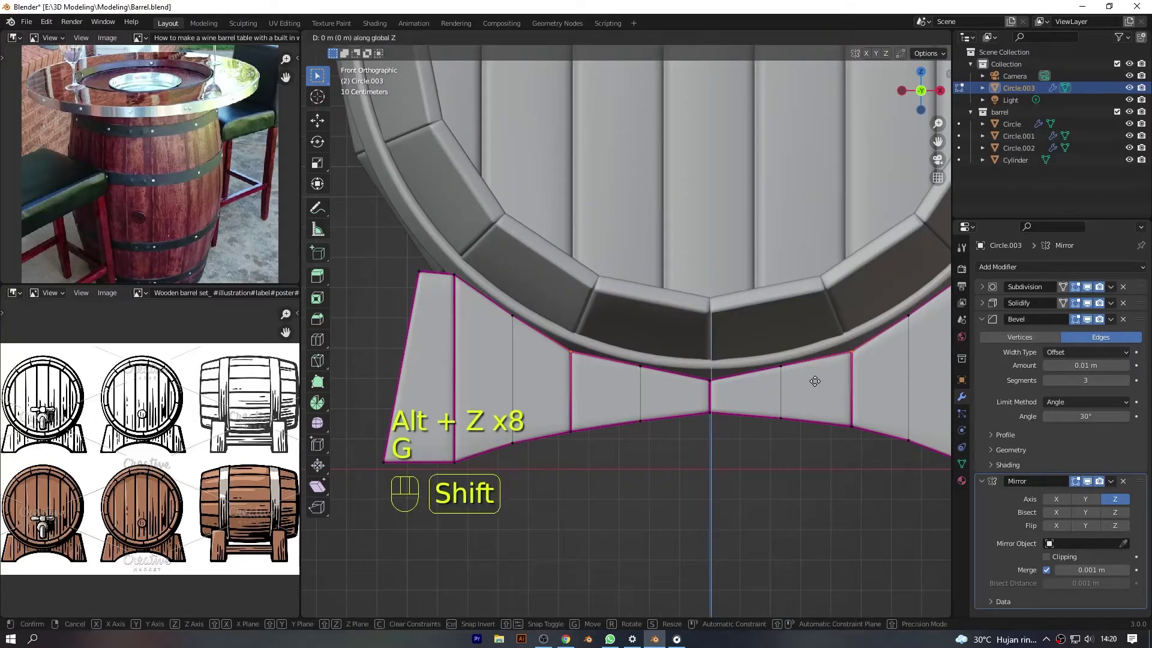
left_click(800, 326)
Raise the top vertices at the stand's central joint along Z to meet the barrel's hoop, and leave mesh editing.
key("alt+z")
key("alt+z")
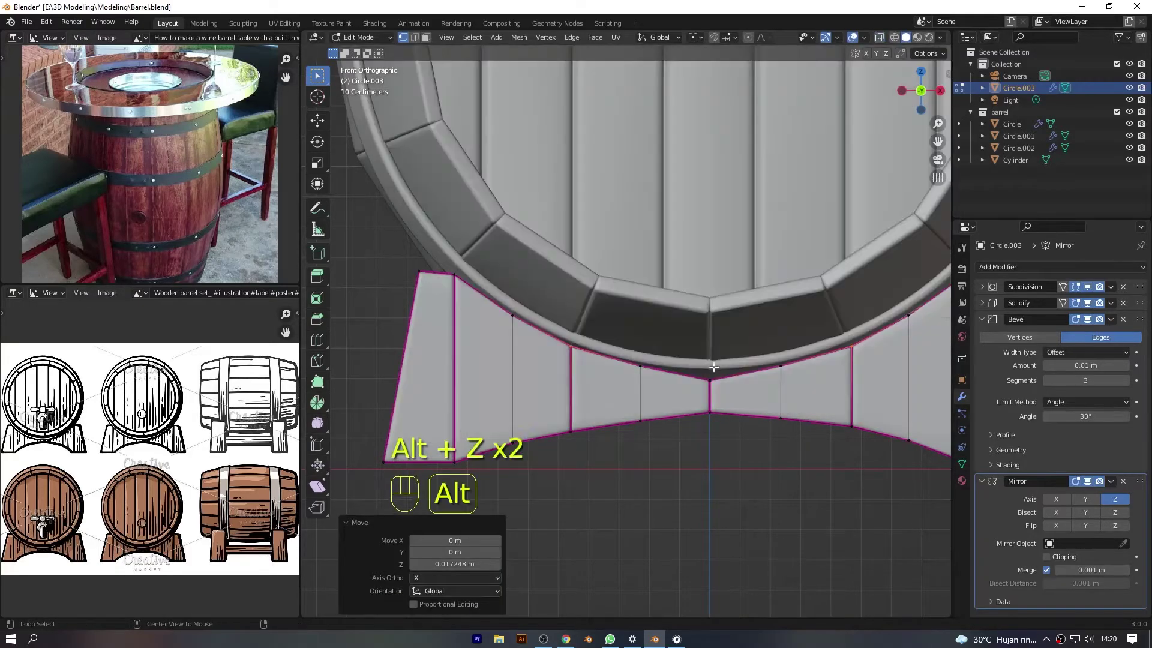
key("alt+z")
left_click_drag(692, 355, 730, 395)
key("alt+z")
key("g")
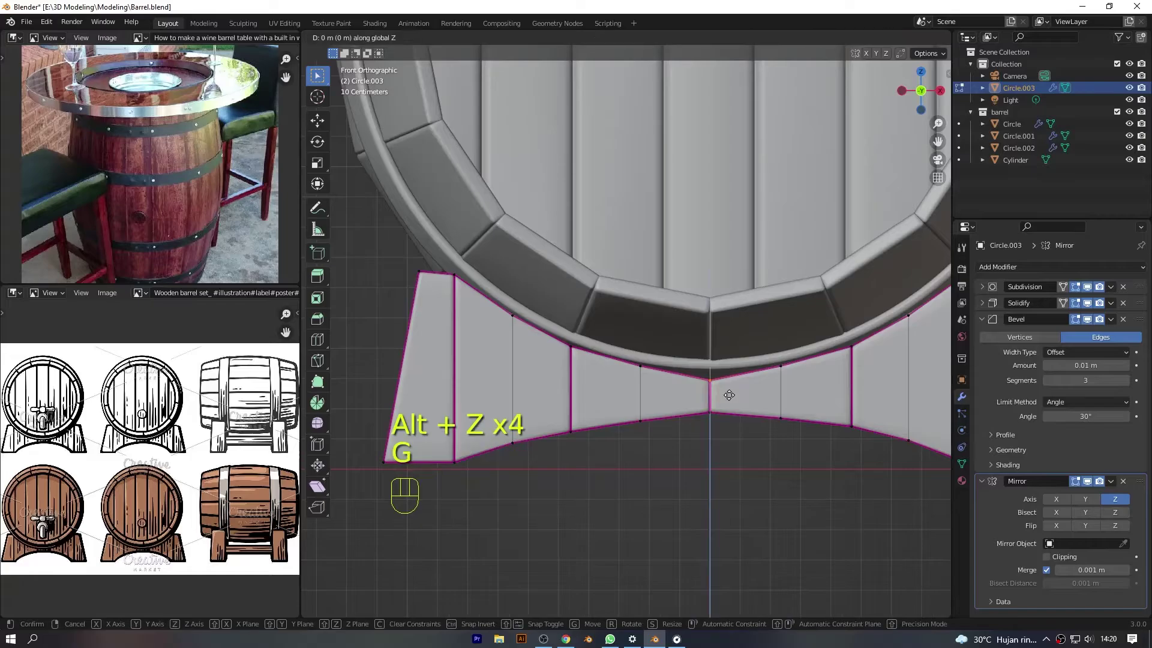
key("shift")
left_click(732, 323)
key("Tab")
Duplicate the face of the stand's outer end piece and move the copy about 0.39 m along Y.
scroll(773, 365, "down", 5)
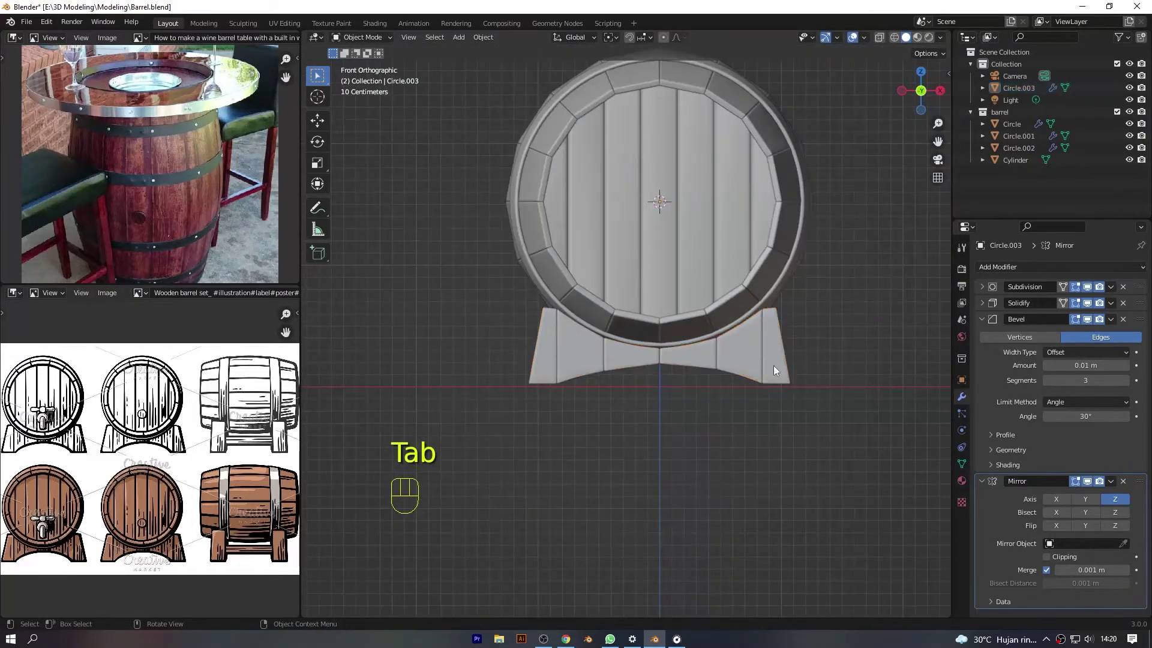
middle_click_drag(773, 365, 909, 373)
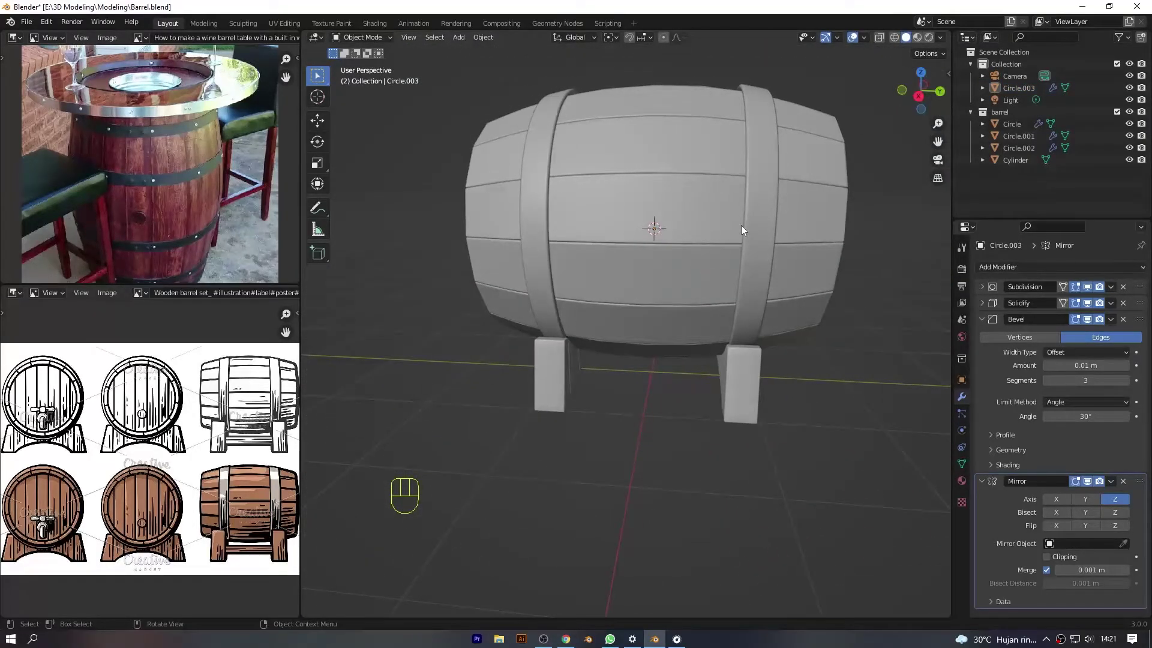
key("KP_1")
key("KP_1")
scroll(729, 297, "up", 4)
left_click(603, 423)
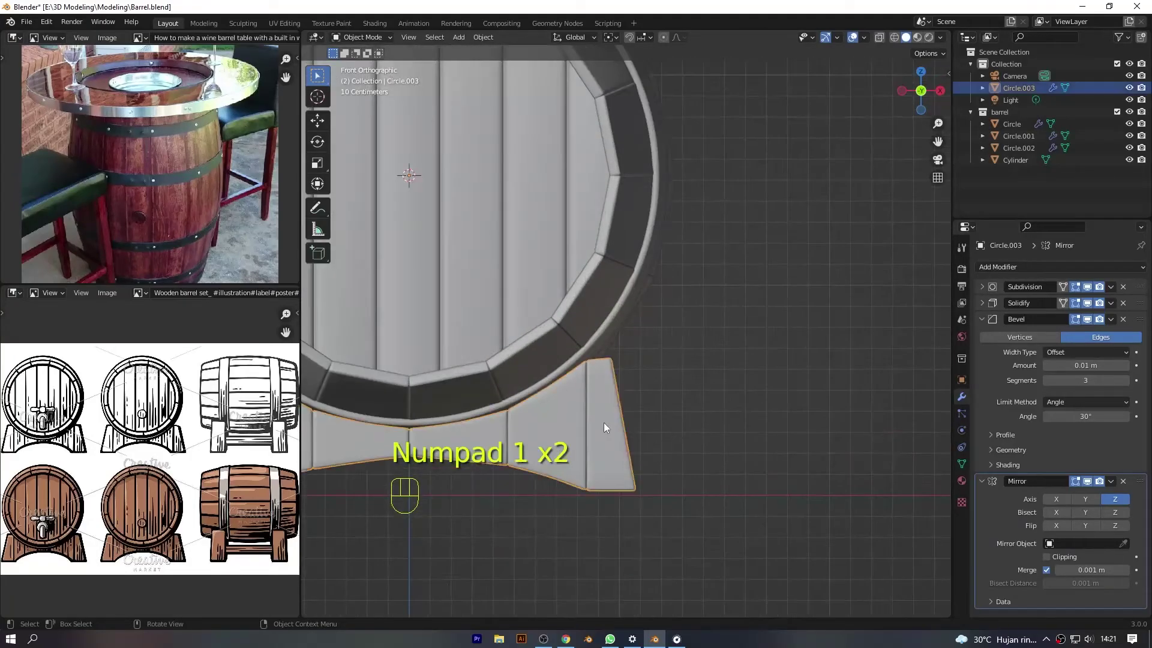
key("Tab")
left_click(599, 424, "shift")
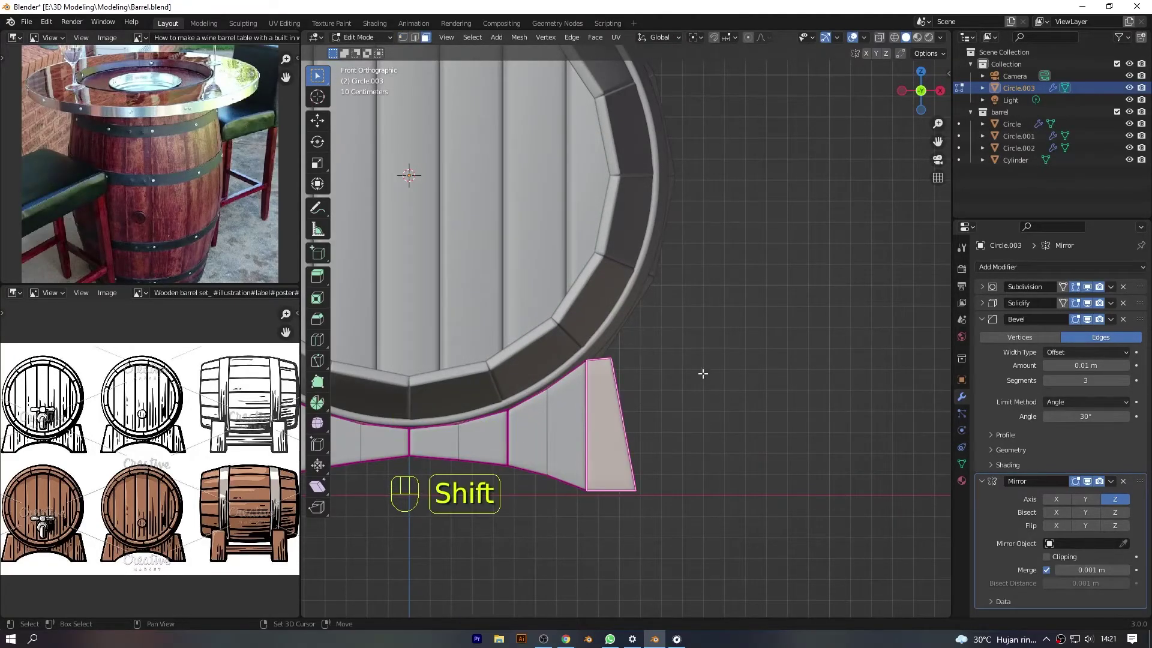
key("shift+d")
right_click(733, 355)
middle_click_drag(732, 354, 750, 240)
key("g")
left_click(776, 226)
Separate the duplicated end-piece face from the stand into its own object.
key("KP_1")
key("KP_1")
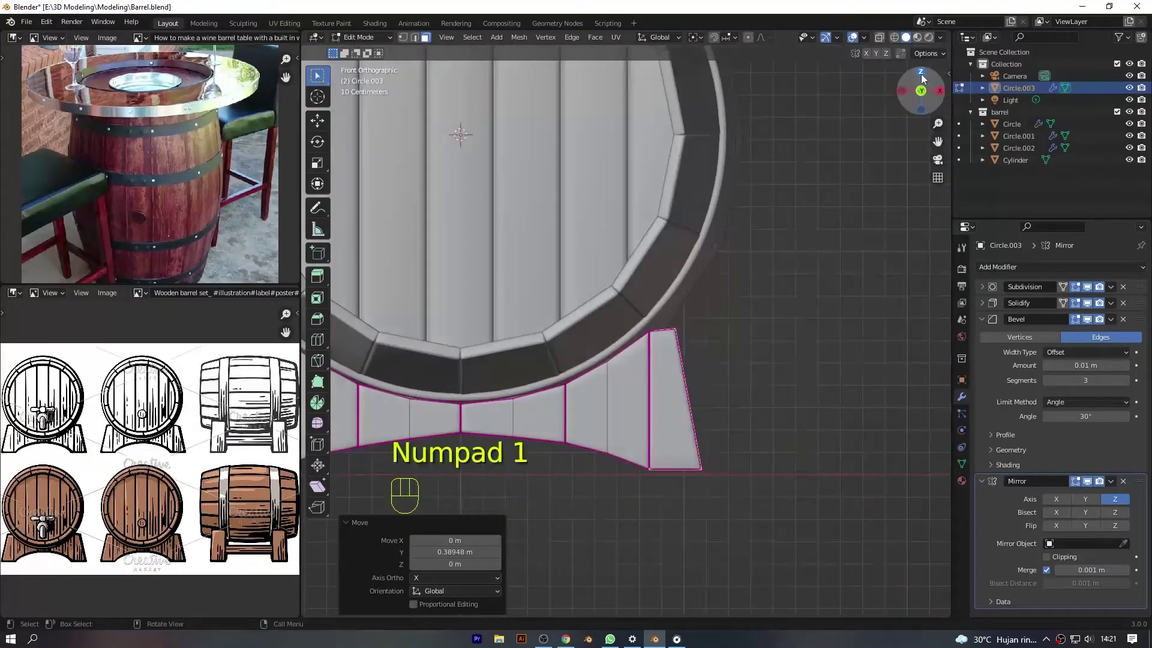
left_click(940, 90)
left_click(403, 37)
key("alt+z")
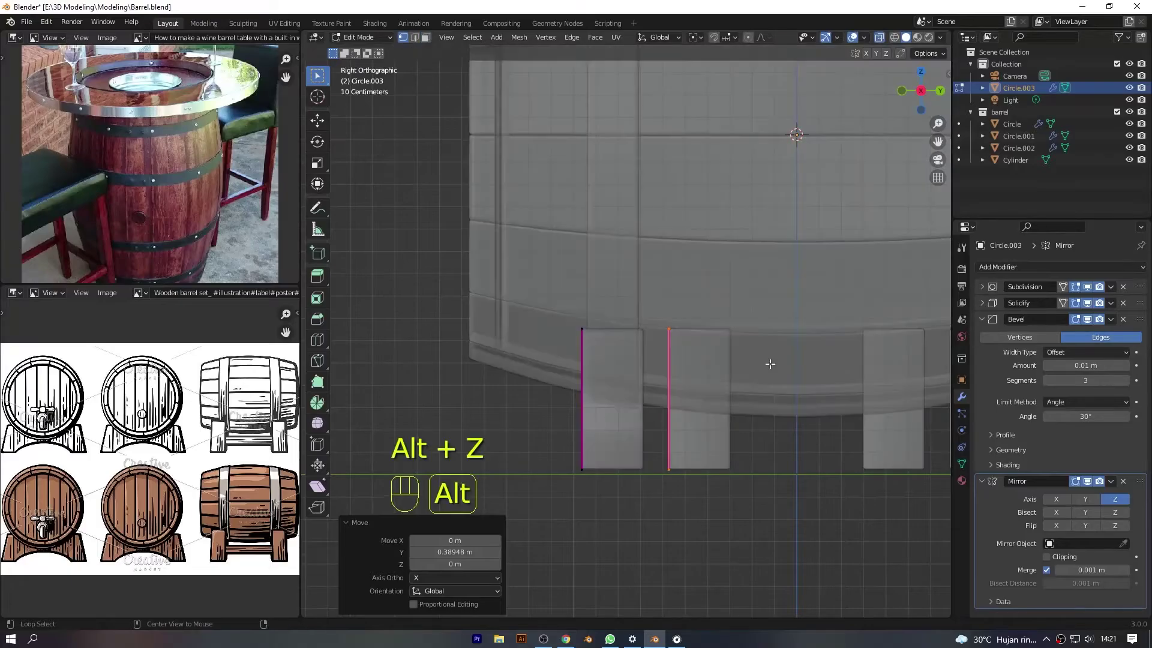
key("slash")
key("slash")
key("p")
left_click(761, 211)
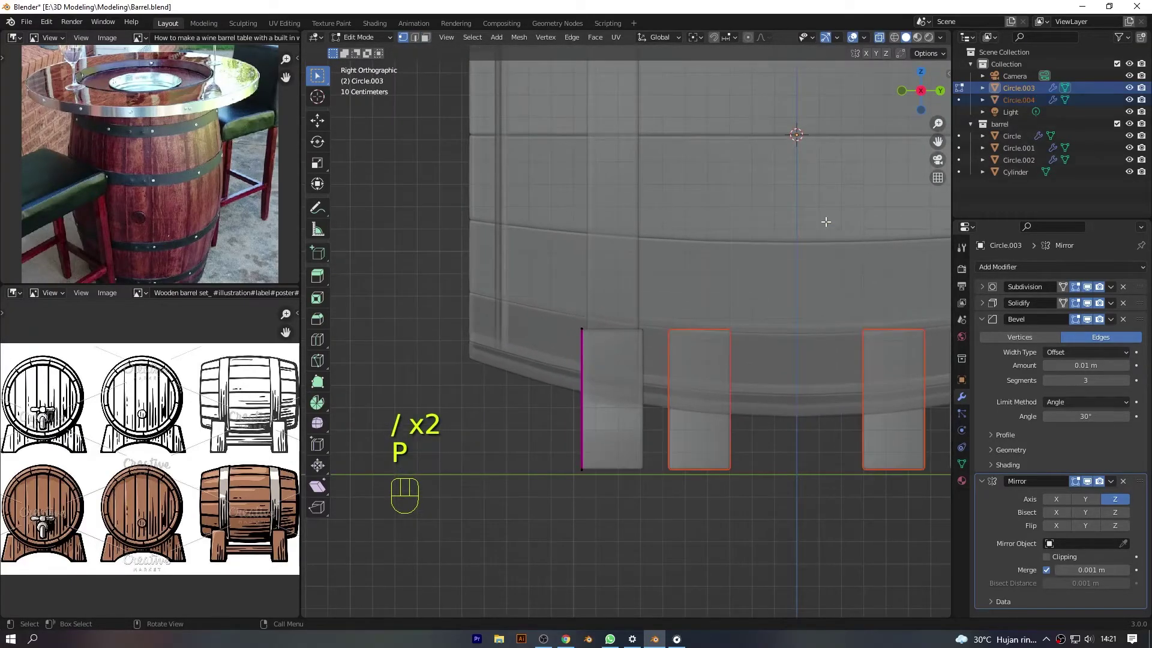
Isolate the separated piece in local view and open its mesh for editing in front view.
key("Tab")
left_click(701, 413)
key("Tab")
key("slash")
left_click(901, 91)
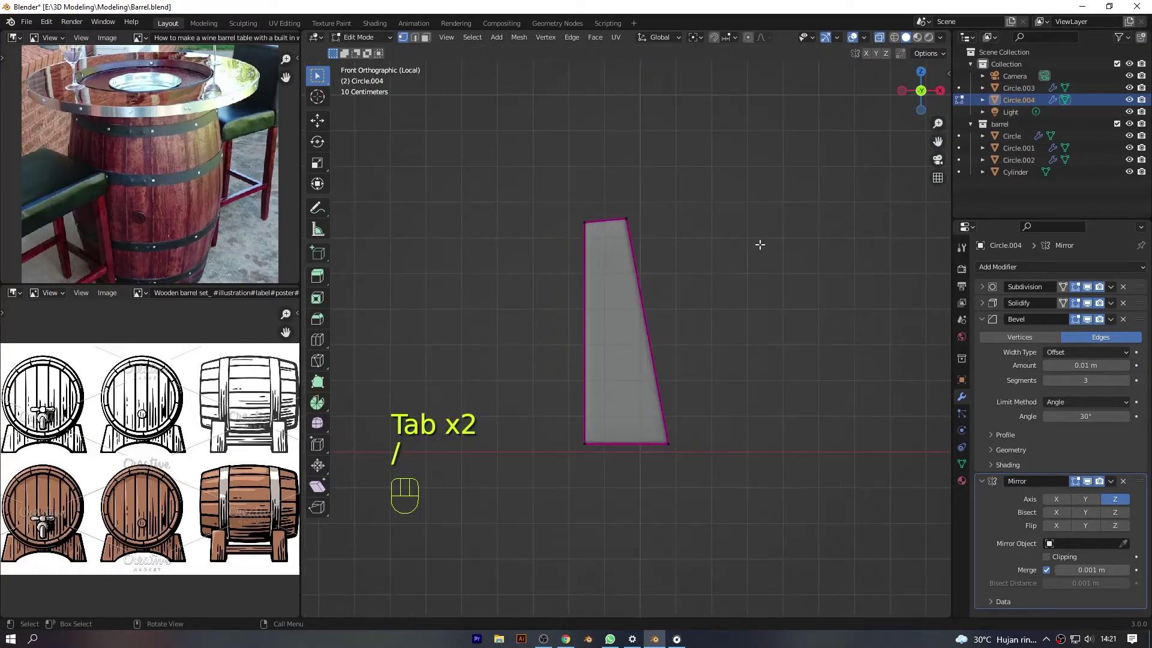
Add a horizontal loop cut across the middle of the isolated piece and bevel it into a wide central band.
key("ctrl+t")
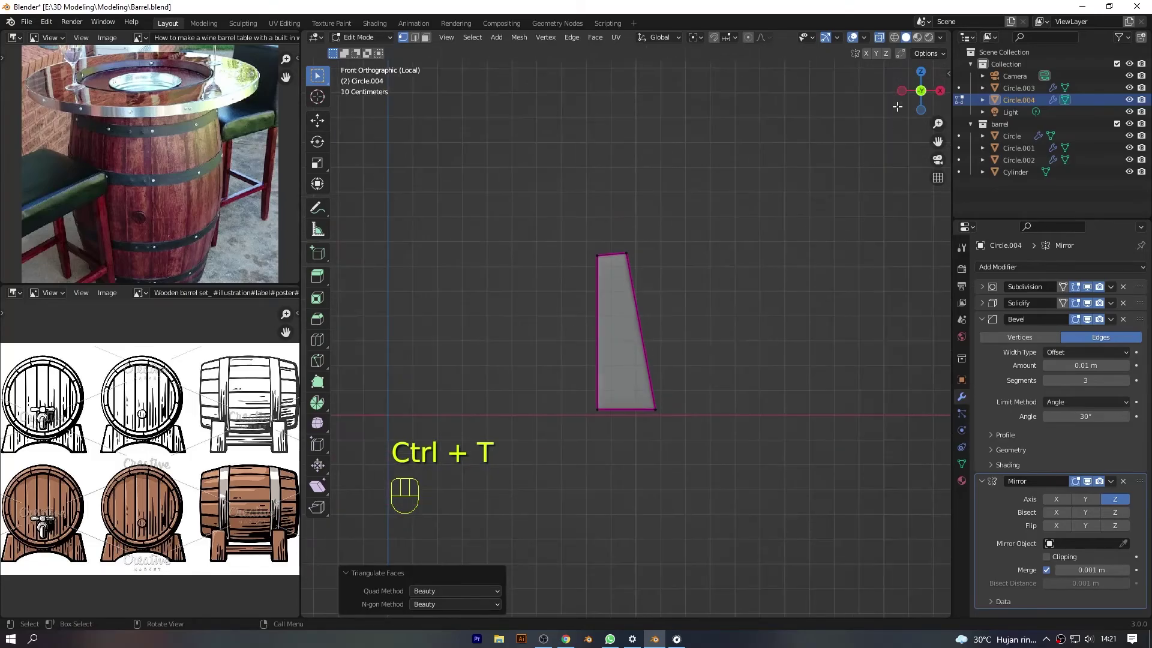
middle_click_drag(515, 178, 704, 243)
key("Tab")
key("Tab")
key("ctrl+r")
left_click(629, 313)
left_click(629, 313)
key("KP_1")
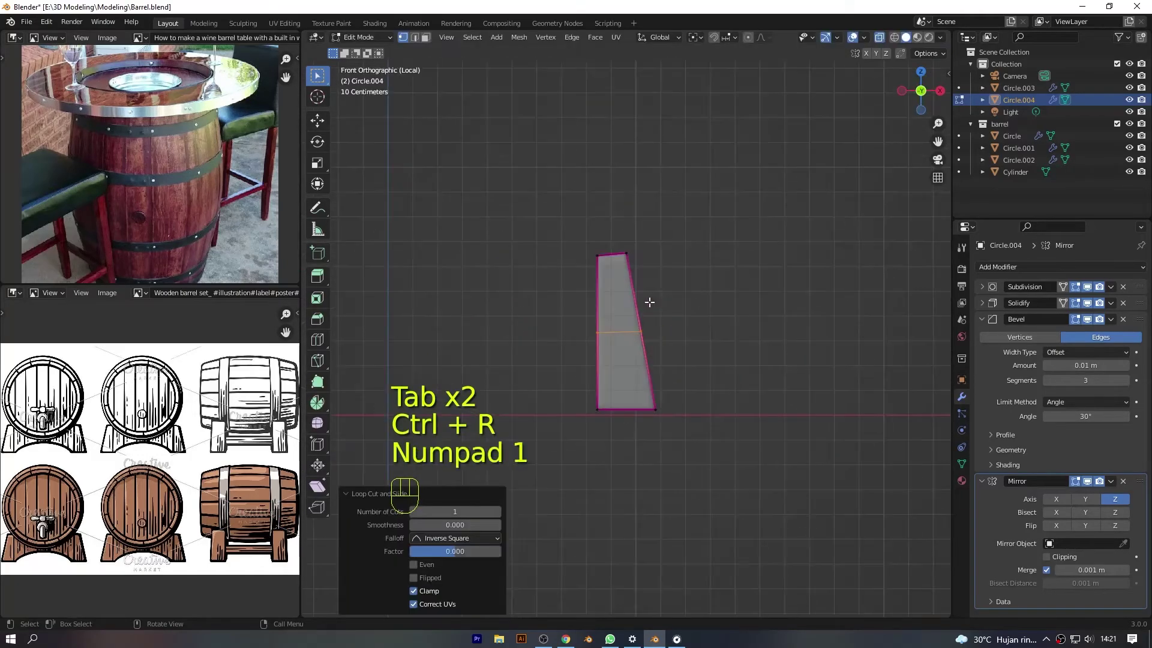
key("ctrl+b")
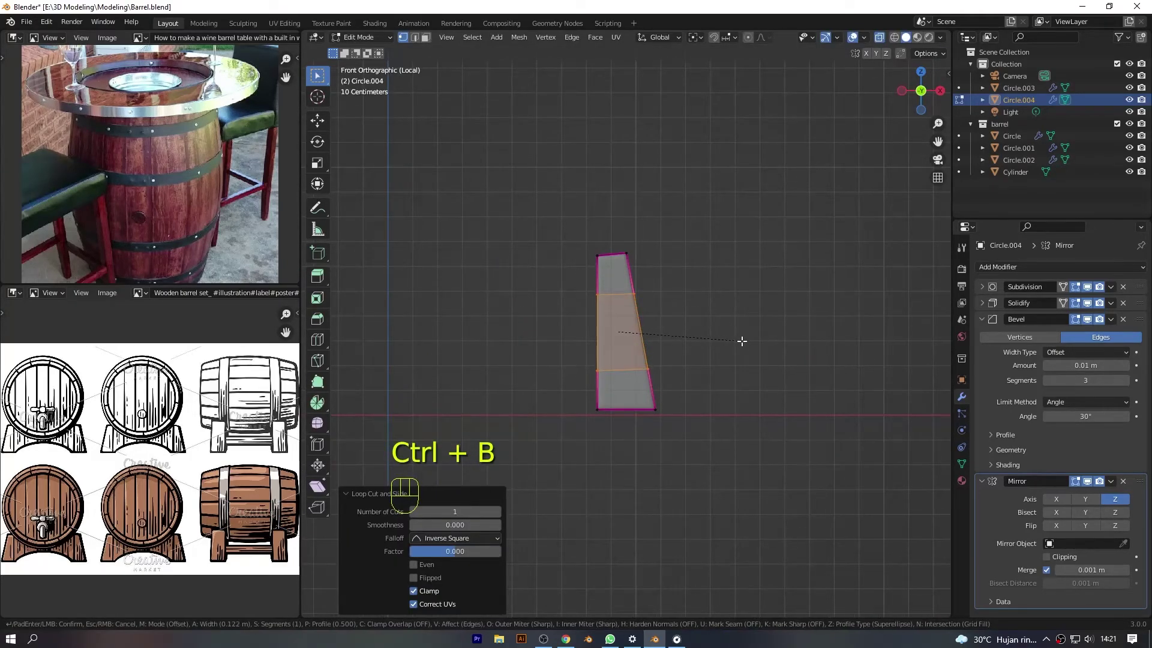
left_click(738, 338)
Delete the faces above and below the central band of the piece.
key("3")
left_click_drag(458, 118, 729, 281)
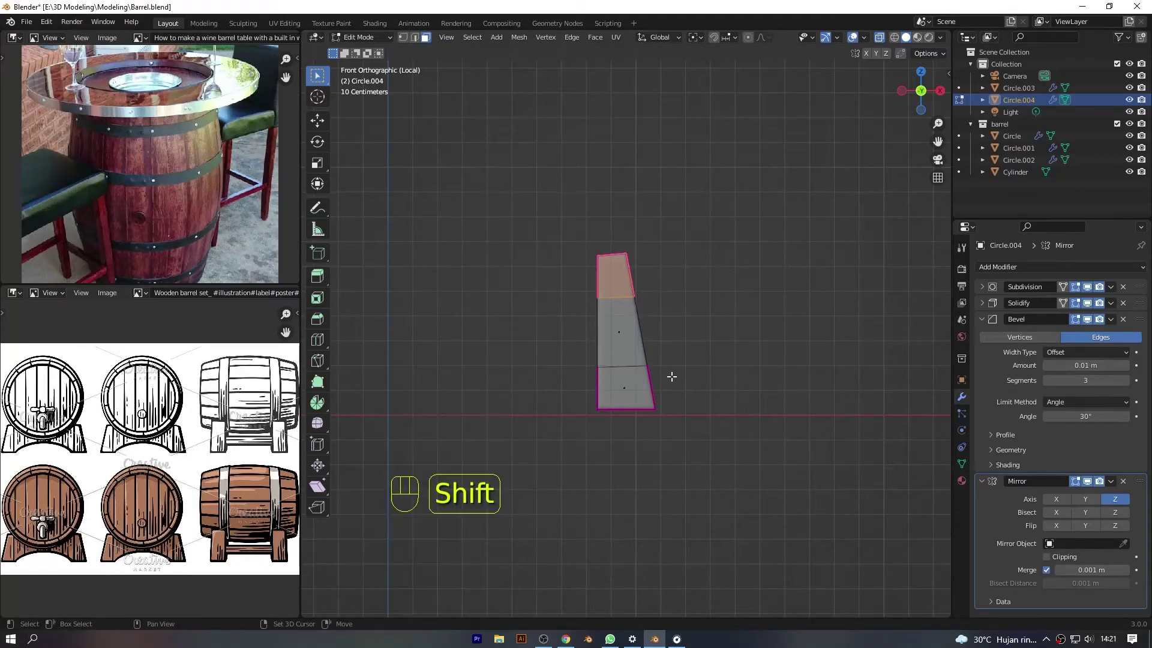
left_click(636, 389, "shift")
key("x")
left_click(758, 422)
Leave local view and move the remaining block about 0.11 m along negative Y so it meets the stand's inner side.
left_click_drag(551, 245, 668, 456)
key("n")
left_click(808, 92)
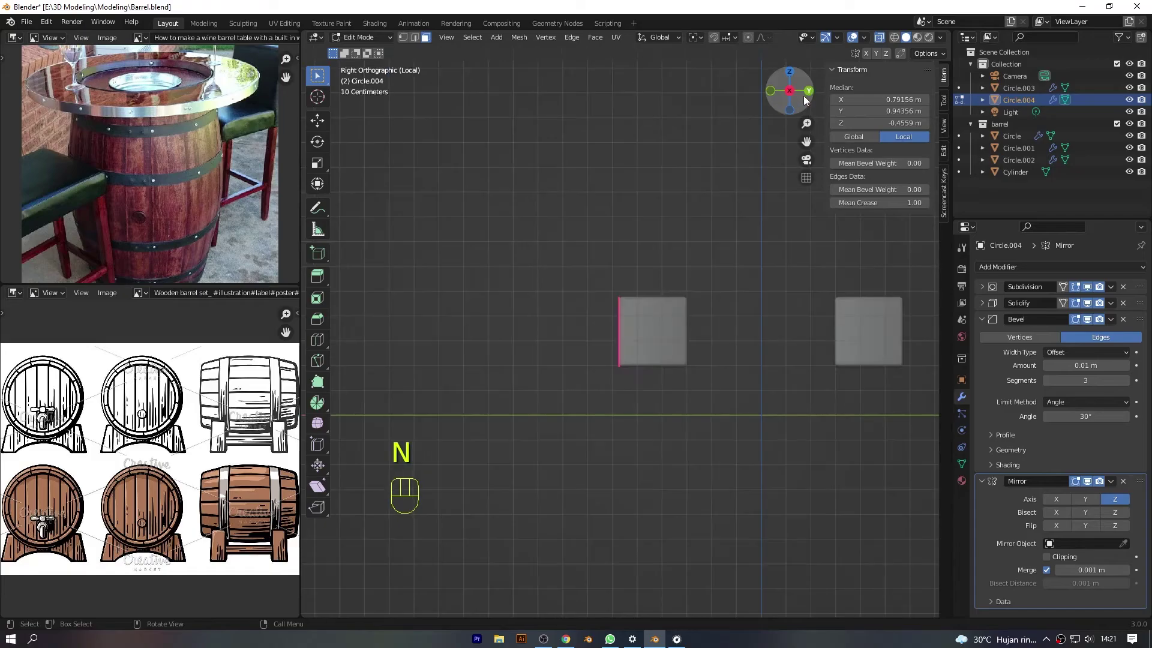
key("KP_Divide")
key("g")
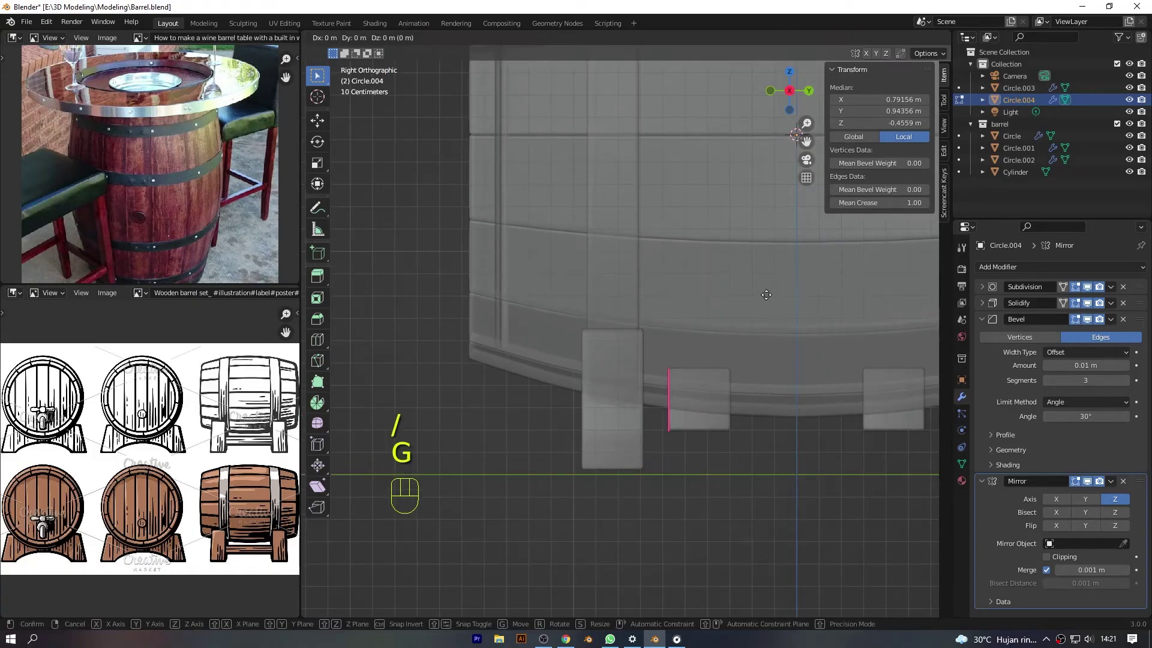
left_click(754, 298)
Scale the block down slightly, restore the solid display, and leave mesh editing.
key("s")
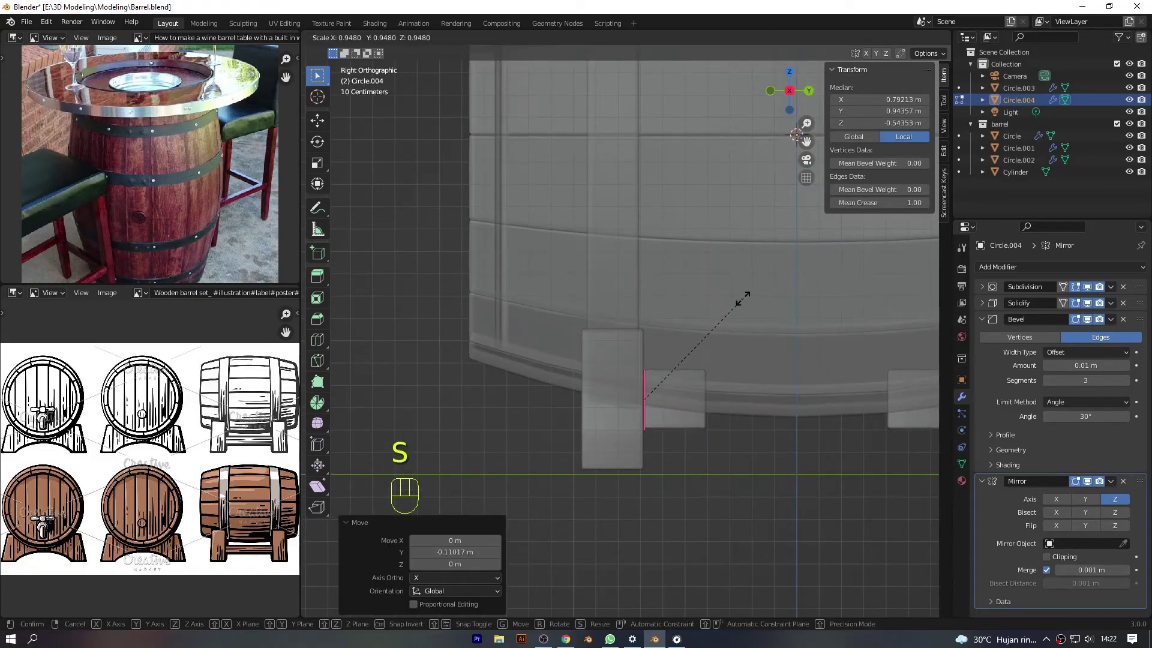
left_click(744, 294)
left_click(879, 37)
scroll(756, 171, "down", 3)
key("Tab")
scroll(746, 179, "up", 2)
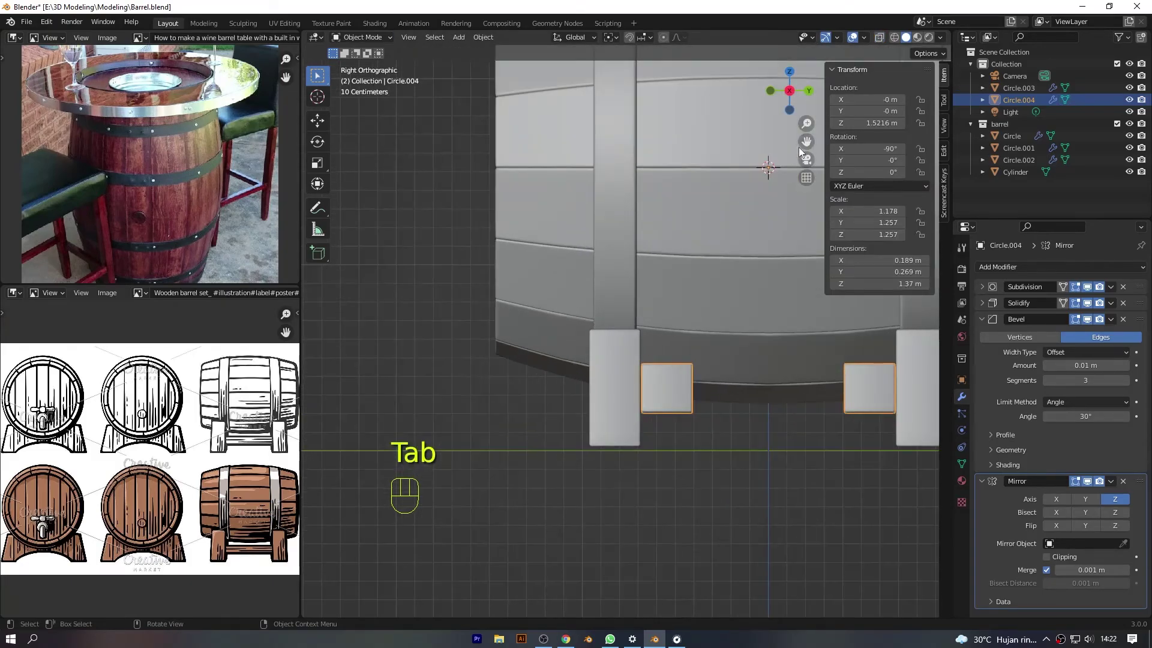
Reduce the block's modifiers to Bevel and Mirror, applying Solidify to the mesh, and enable Clipping on the Mirror.
left_click_drag(798, 147, 612, 97)
left_click(675, 333)
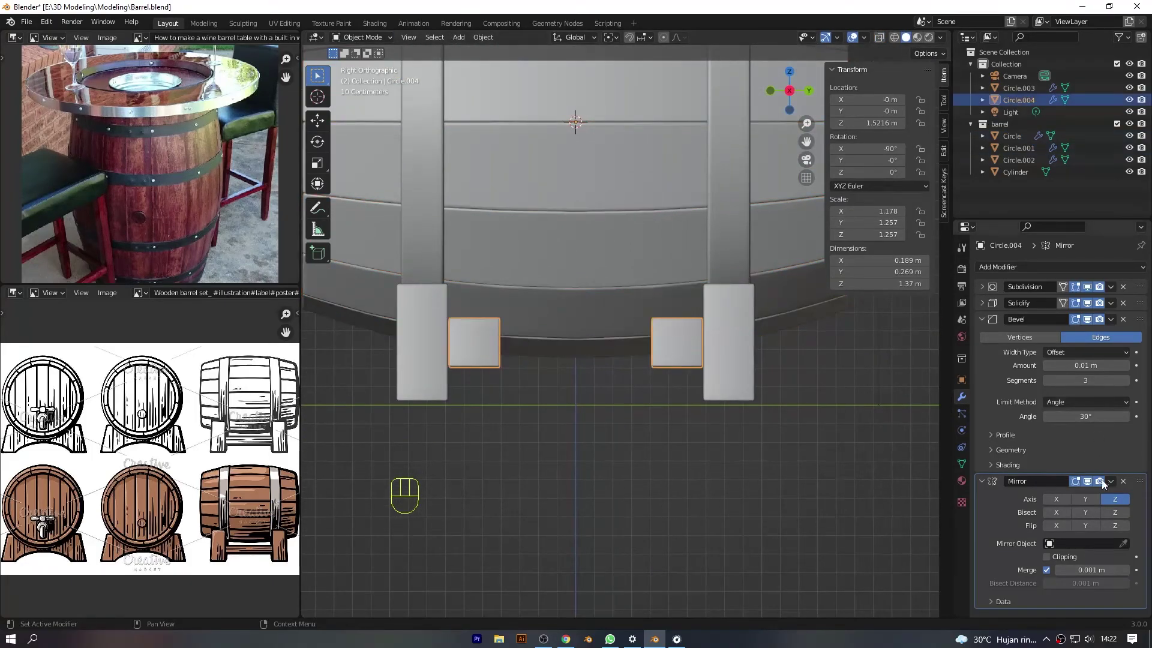
left_click(995, 306)
left_click_drag(1070, 336, 1044, 335)
key("ctrl+z")
left_click(1111, 303)
left_click(1124, 301)
left_click(1111, 289)
left_click(1047, 335)
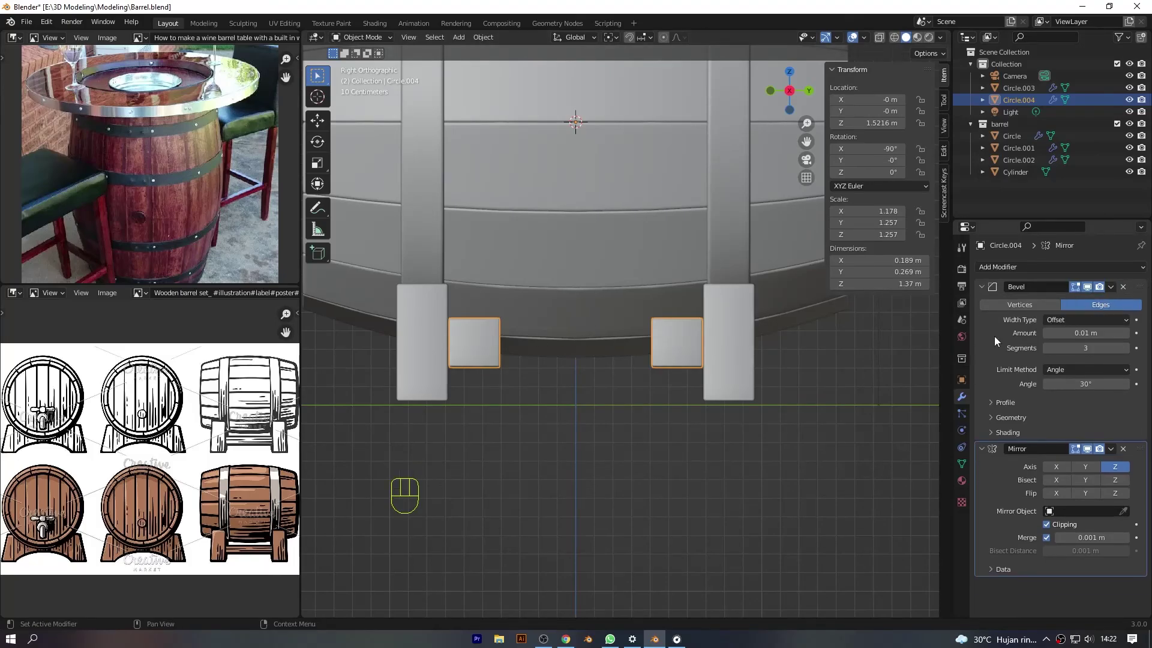
Open the block's mesh for editing with see-through display and select the vertices on the side facing the opposite stand.
key("Tab")
left_click(411, 38)
key("alt+z")
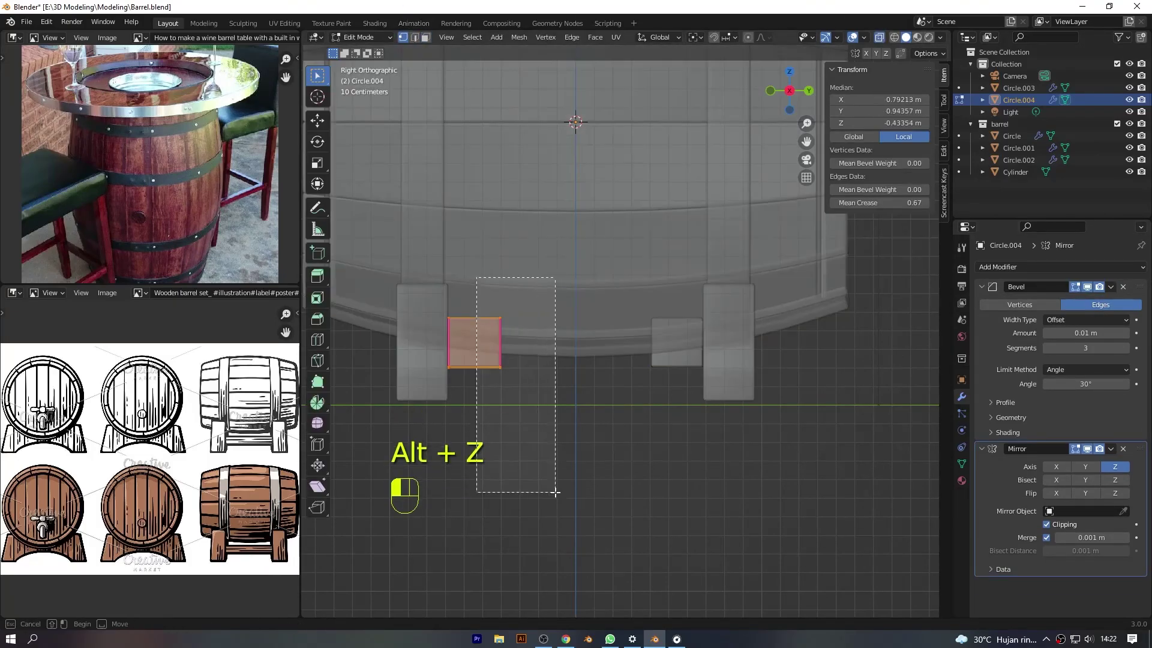